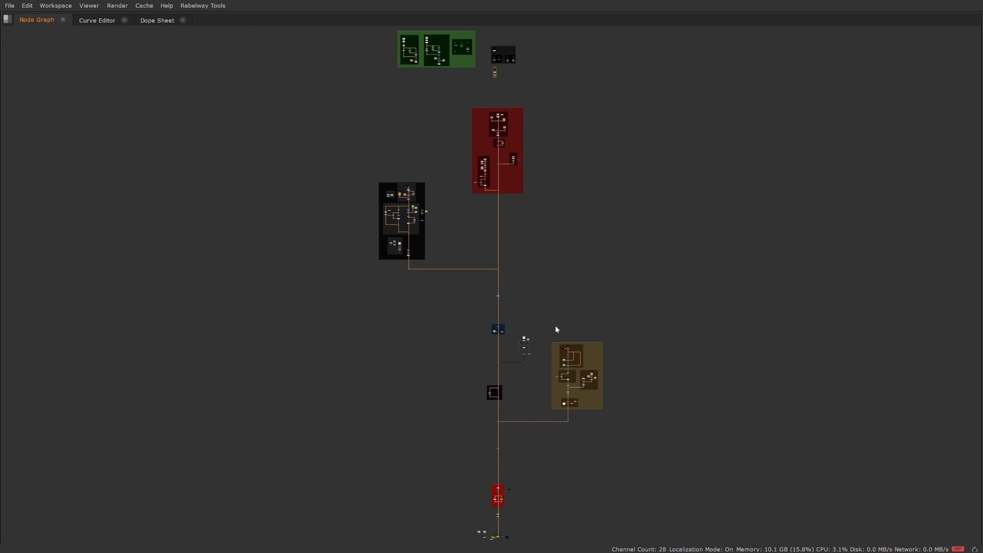
- Survey the full node graph, from the Void and BG groups up to the Greenscreen, Void Tracks and Girl Tracks groups
middle_drag(548, 376, 471, 388)
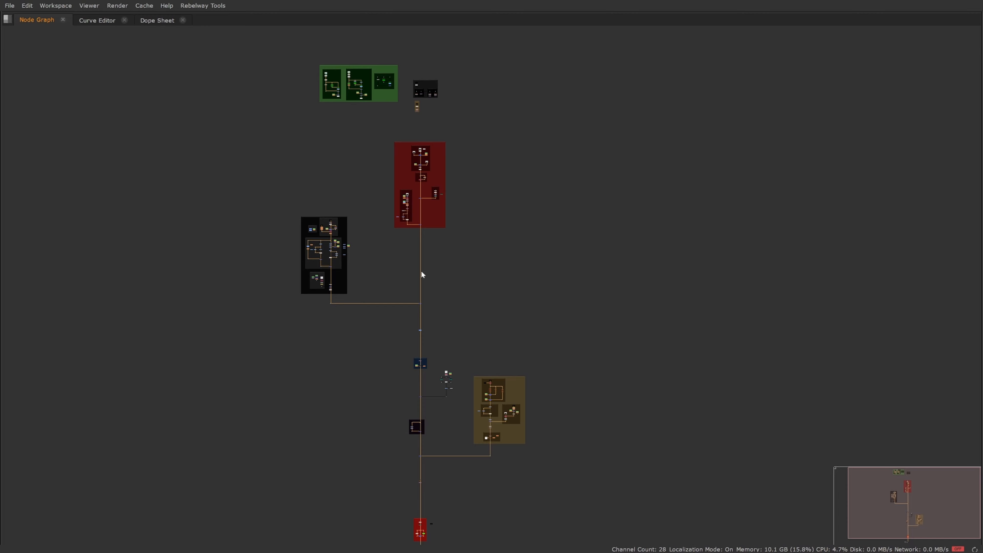
middle_drag(420, 270, 476, 369)
alt+middle_drag(472, 315, 522, 273)
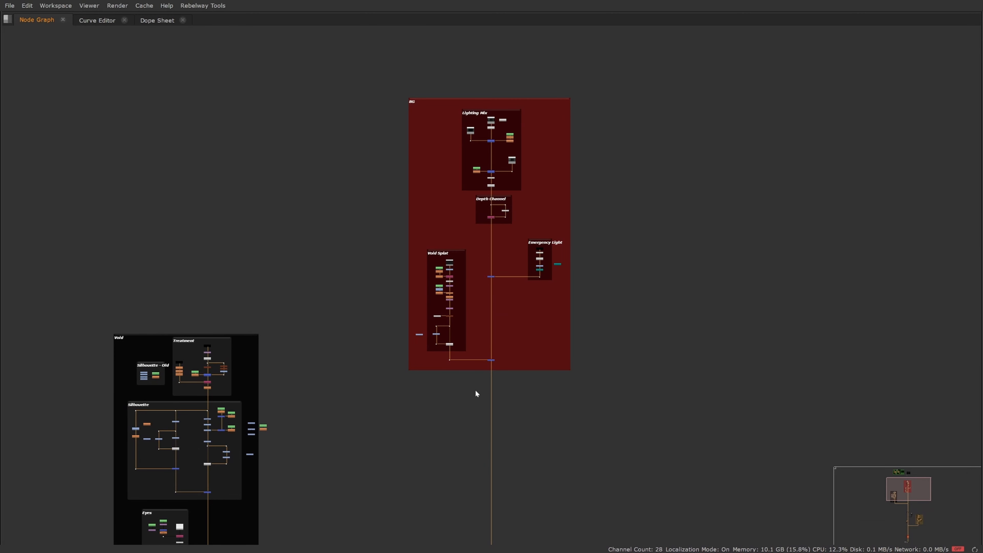
middle_drag(476, 392, 492, 380)
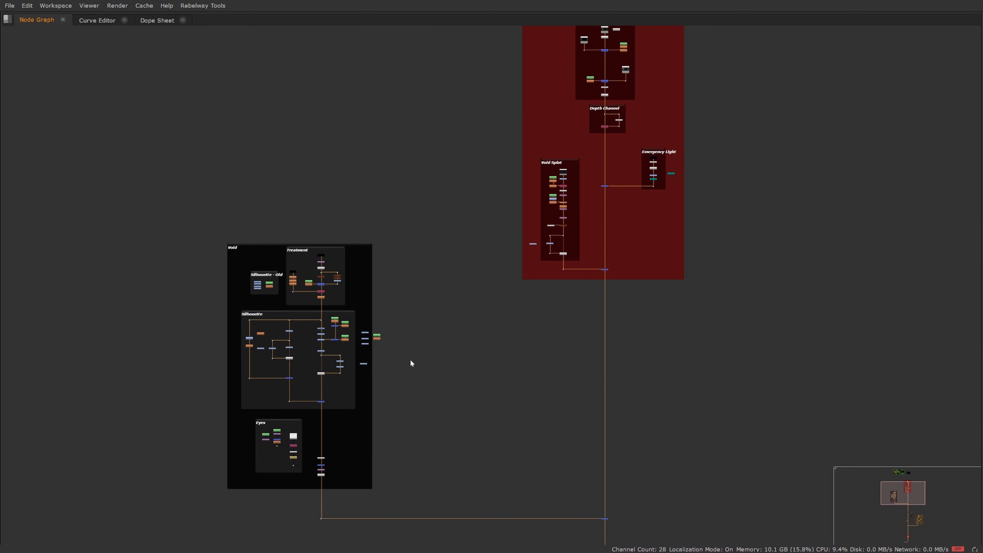
middle_drag(540, 322, 481, 437)
middle_drag(510, 307, 519, 504)
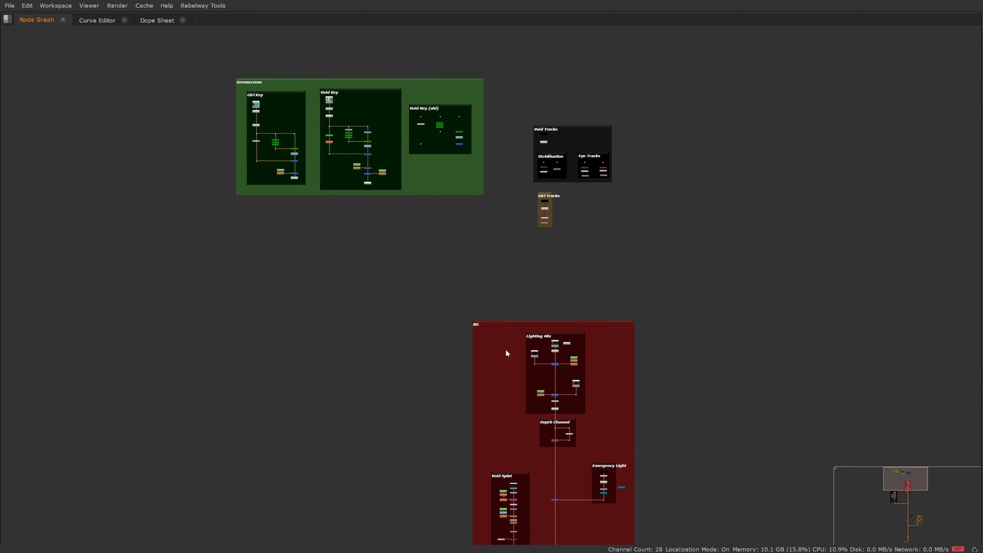
middle_drag(610, 277, 507, 368)
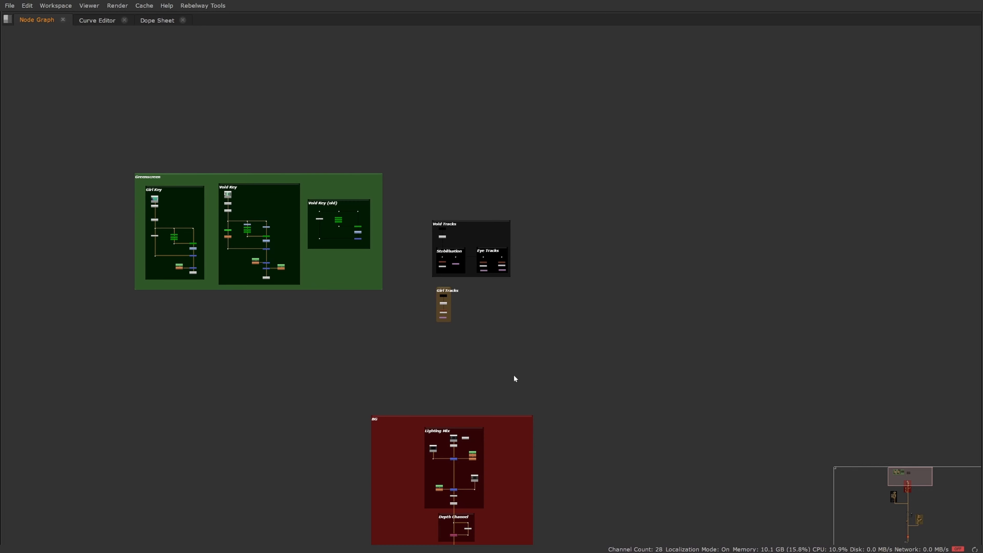
- Restore the full workspace layout and compare the girl greenscreen plate, the standing man plate and the dark hallway background in the viewer
key(space)
middle_drag(414, 408, 437, 444)
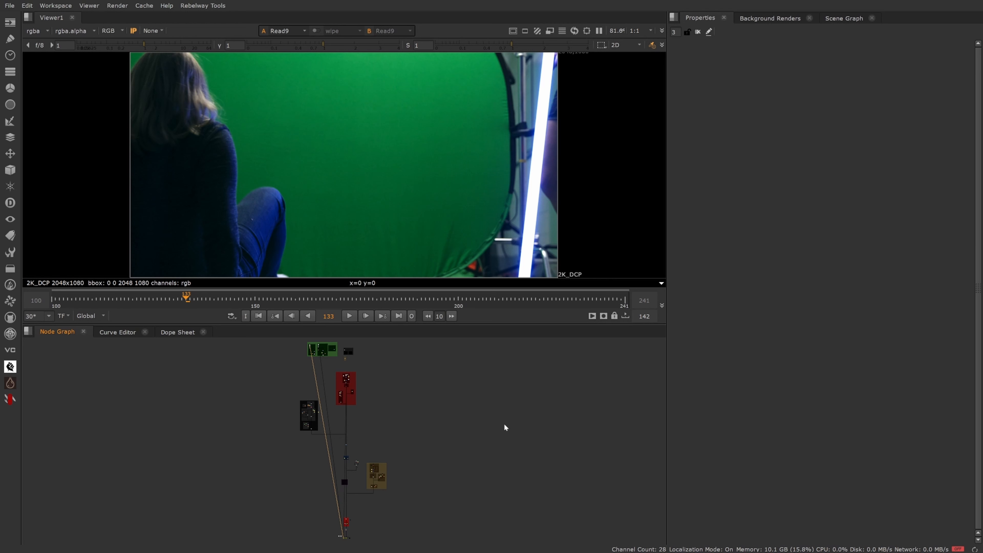
key(1)
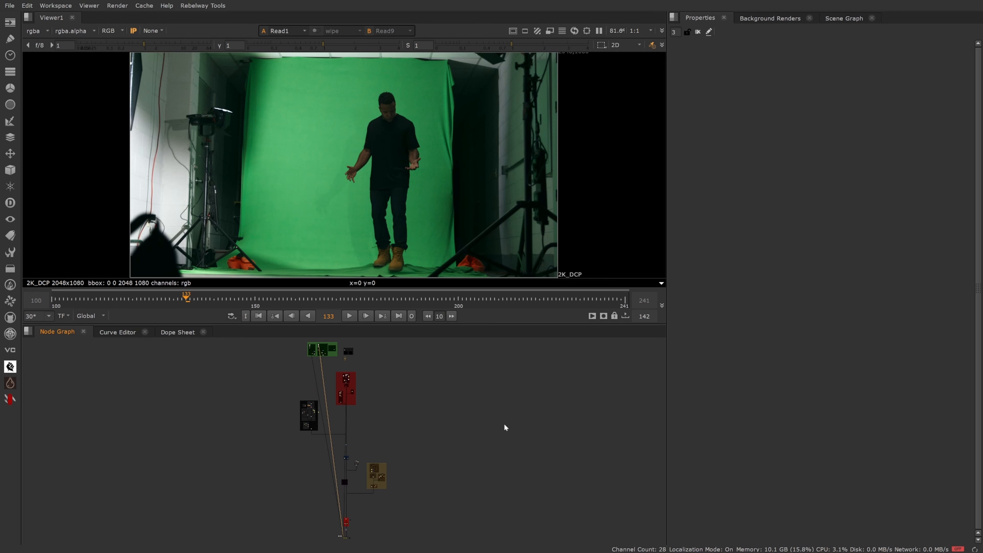
key(3)
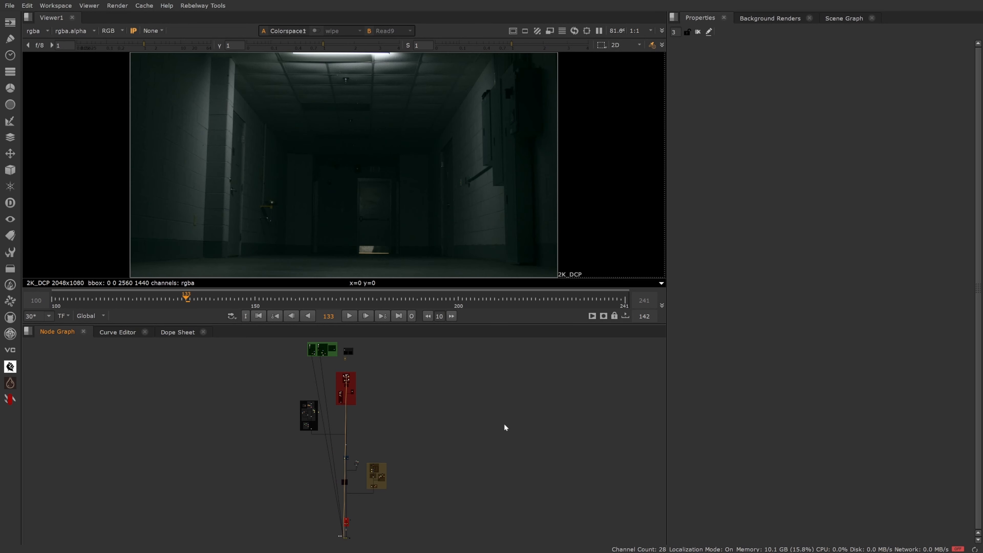
key(2)
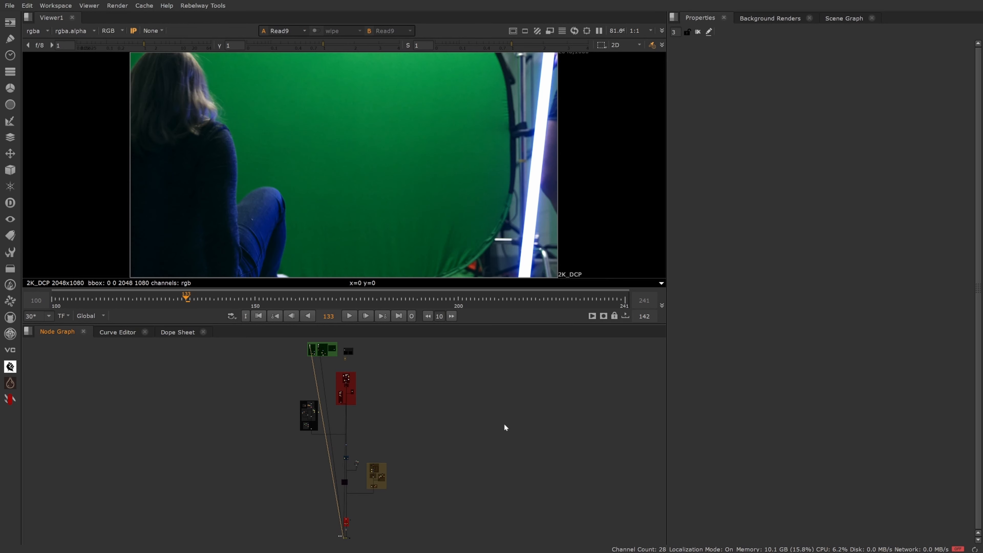
key(1)
key(3)
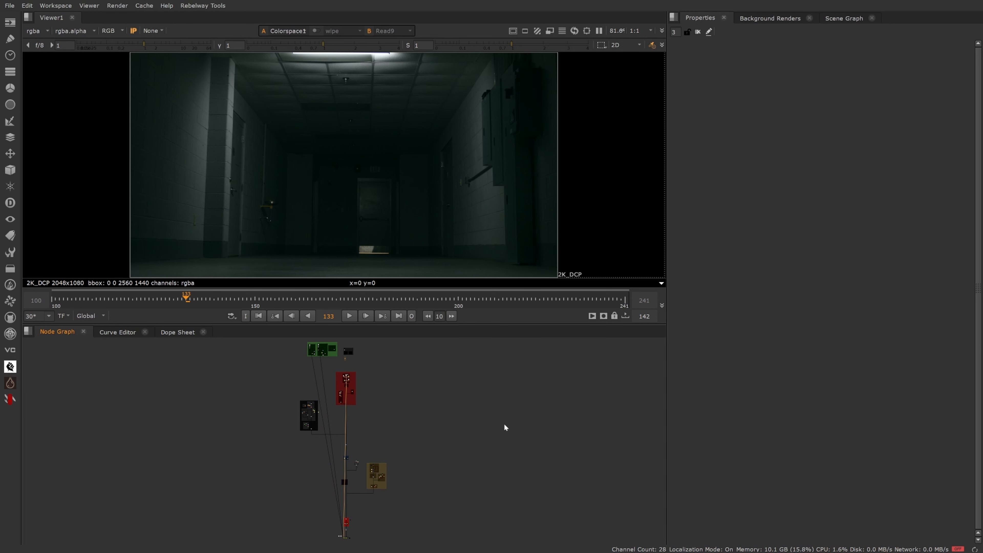
key(2)
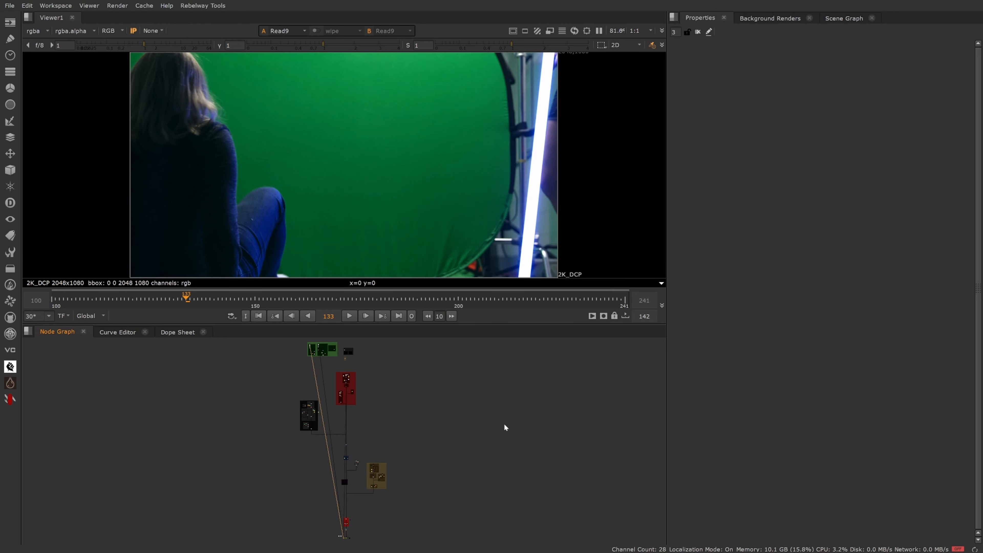
key(1)
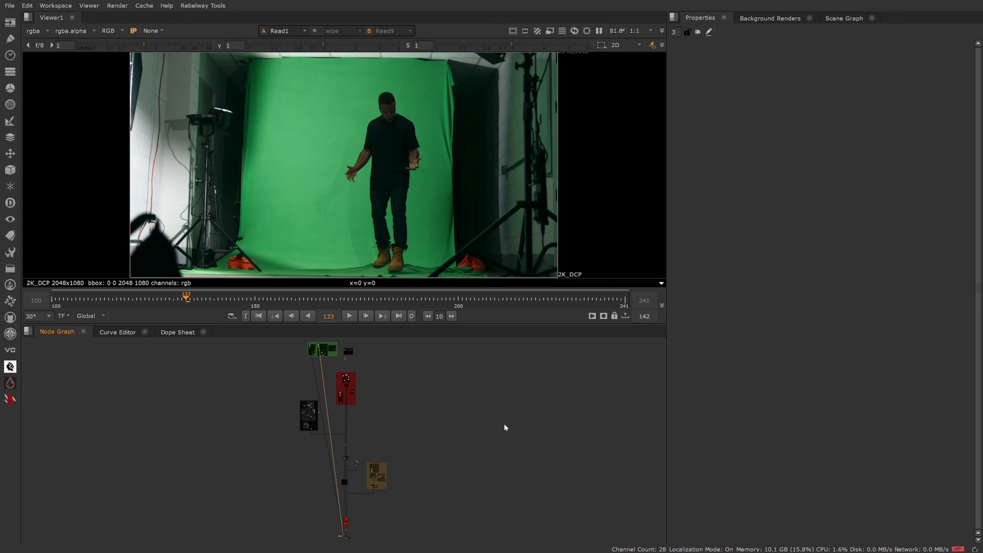
key(2)
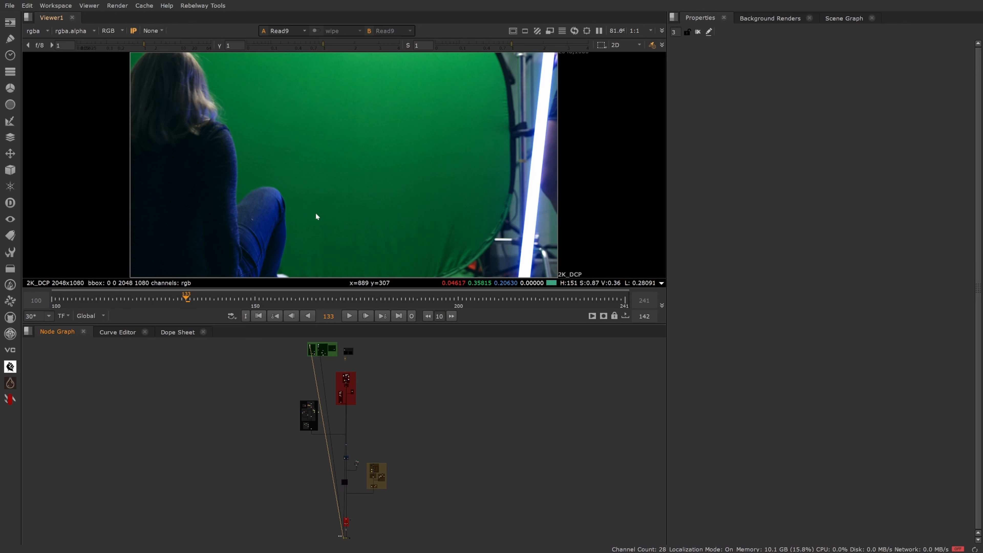
key(1)
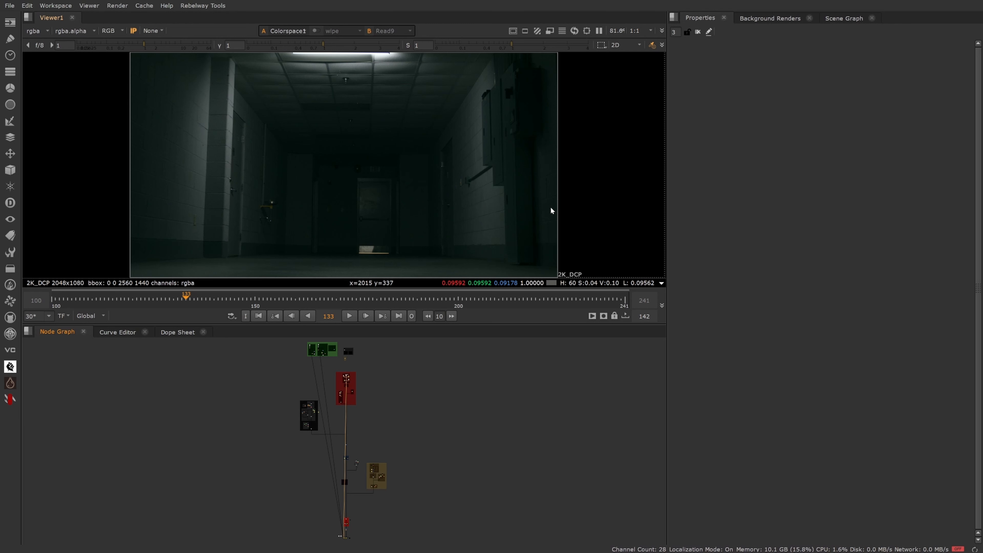
key(1)
- Examine the Girl Key node setup in the Greenscreen group
scroll(312, 347, up, 10)
middle_drag(312, 348, 260, 427)
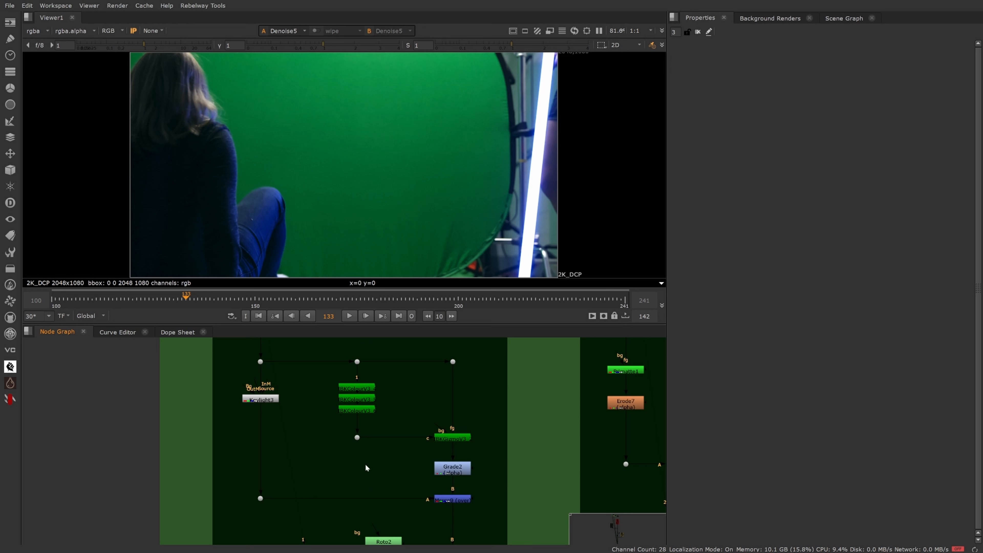
scroll(366, 468, down, 2)
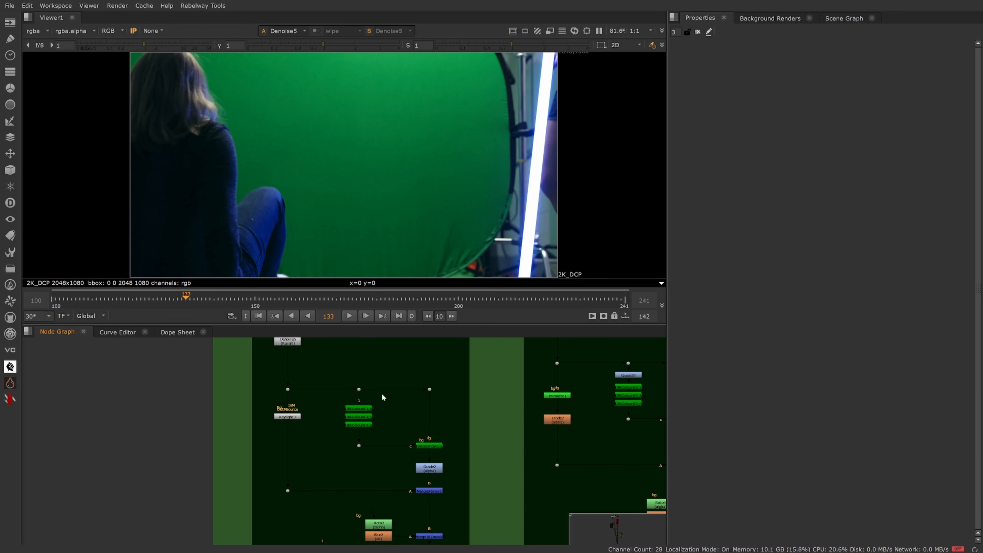
key(F1)
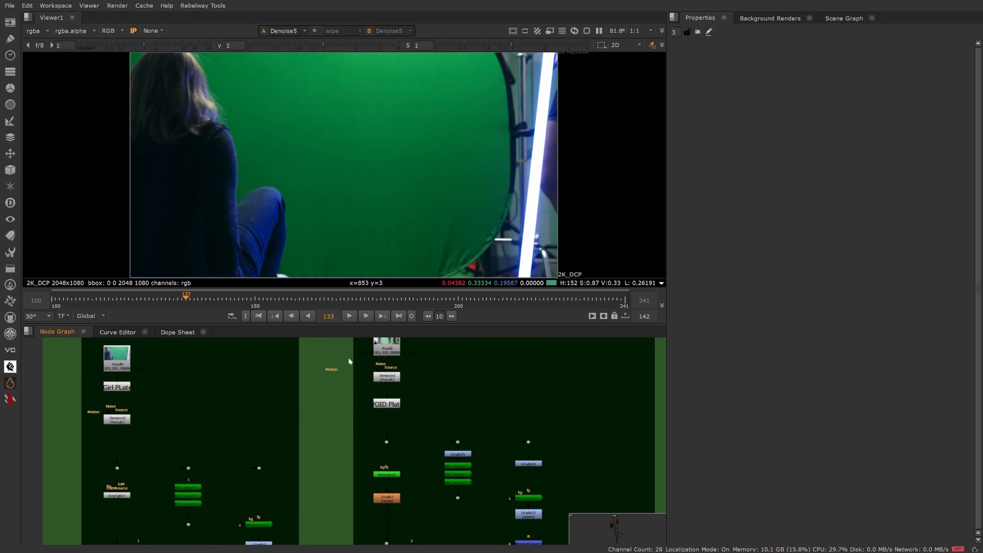
- View the Void greenscreen plate and inspect the man's boots, hands and arm edges up close
key(2)
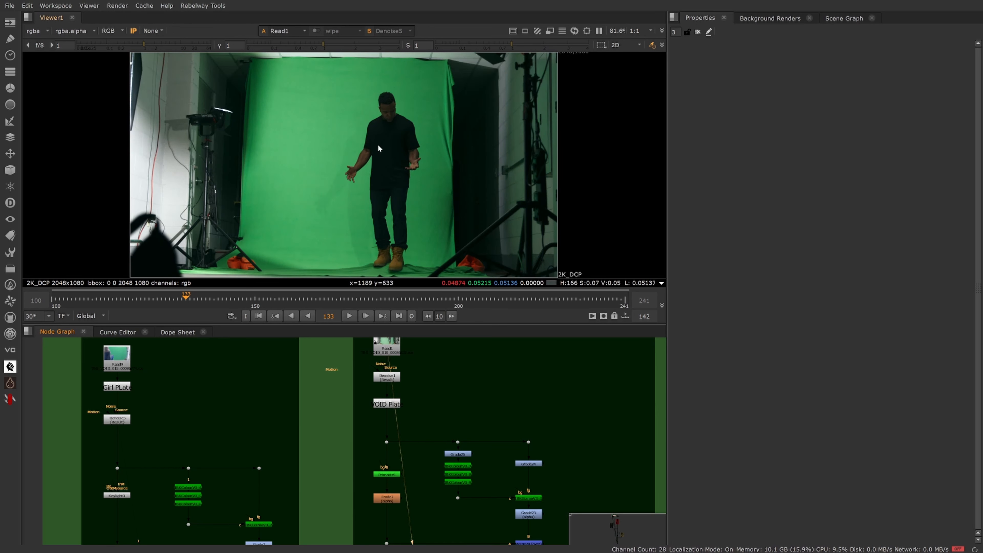
scroll(396, 266, up, 5)
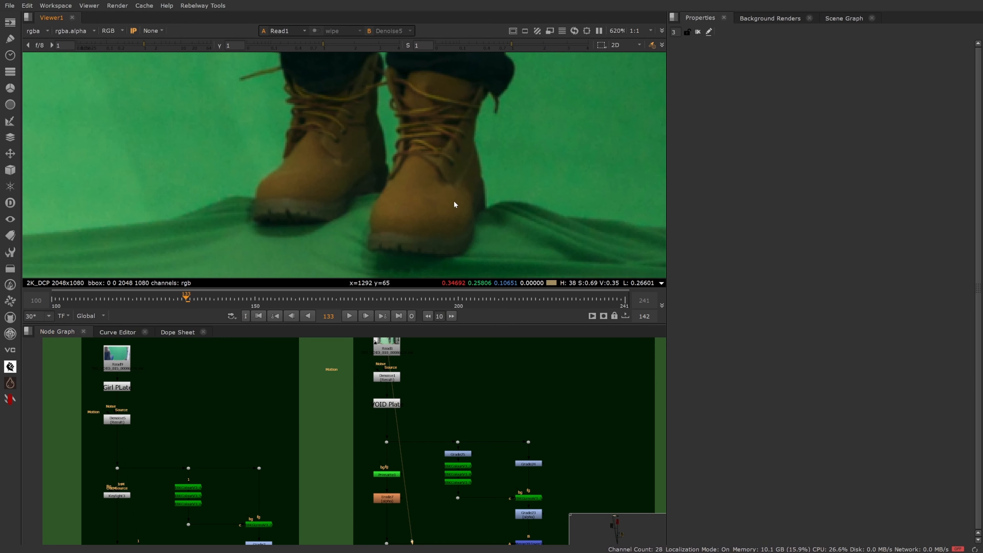
middle_drag(402, 234, 431, 211)
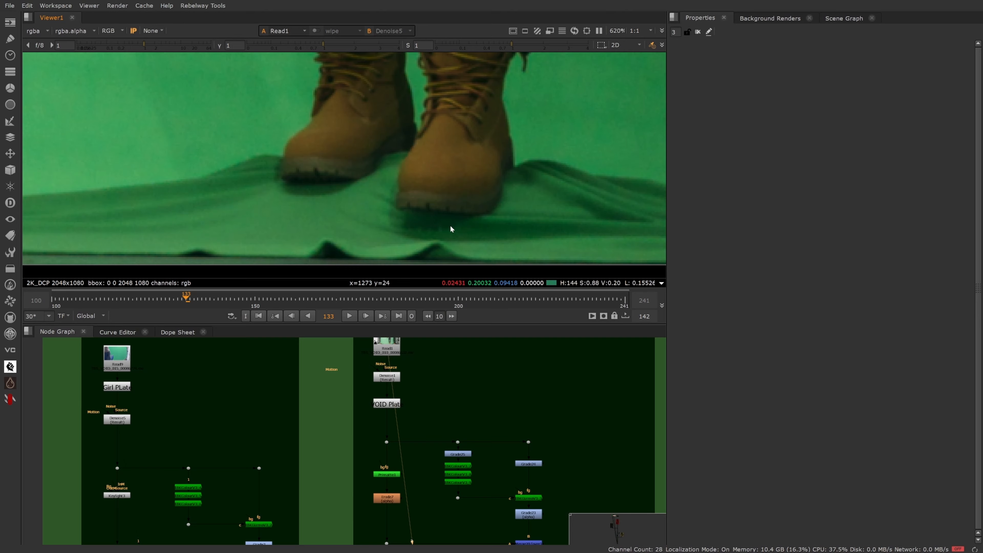
scroll(450, 225, down, 5)
scroll(445, 218, down, 1)
scroll(426, 217, up, 4)
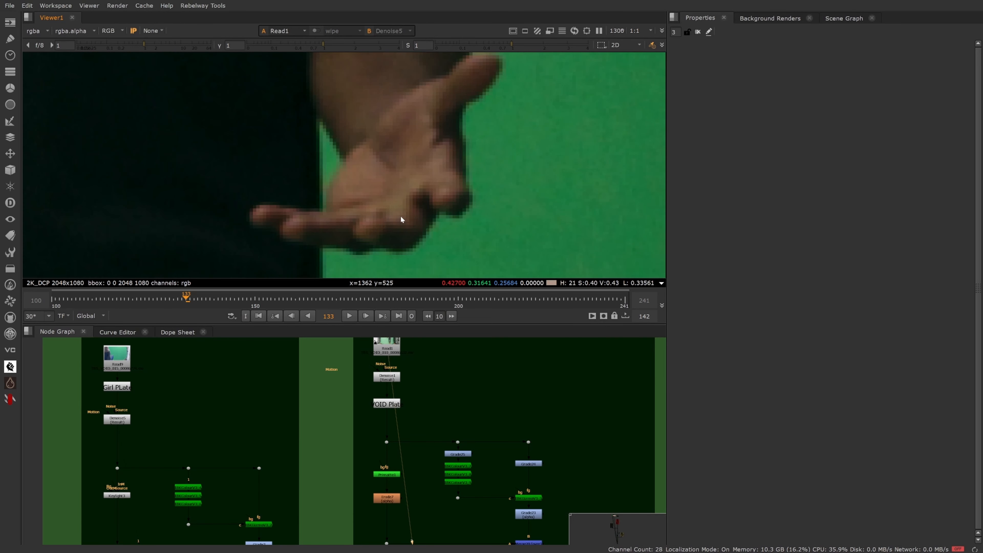
scroll(362, 210, down, 3)
scroll(363, 214, up, 4)
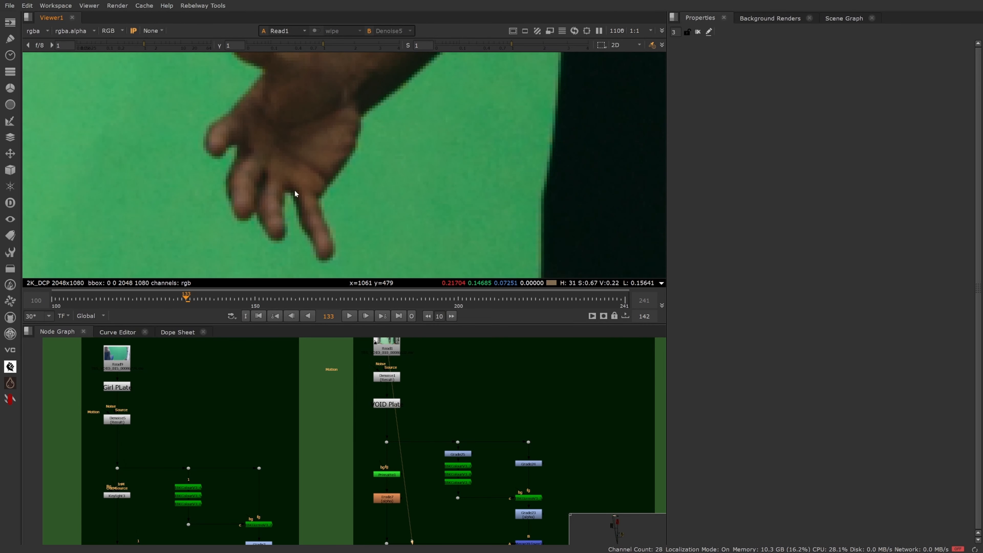
scroll(292, 259, up, 2)
scroll(349, 217, down, 5)
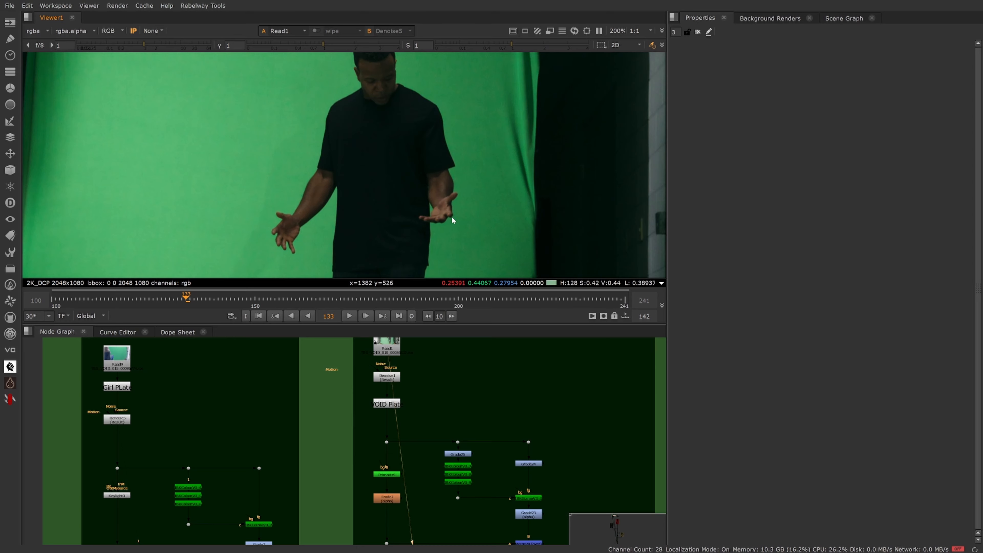
scroll(336, 175, up, 4)
scroll(315, 269, up, 2)
scroll(315, 269, up, 2)
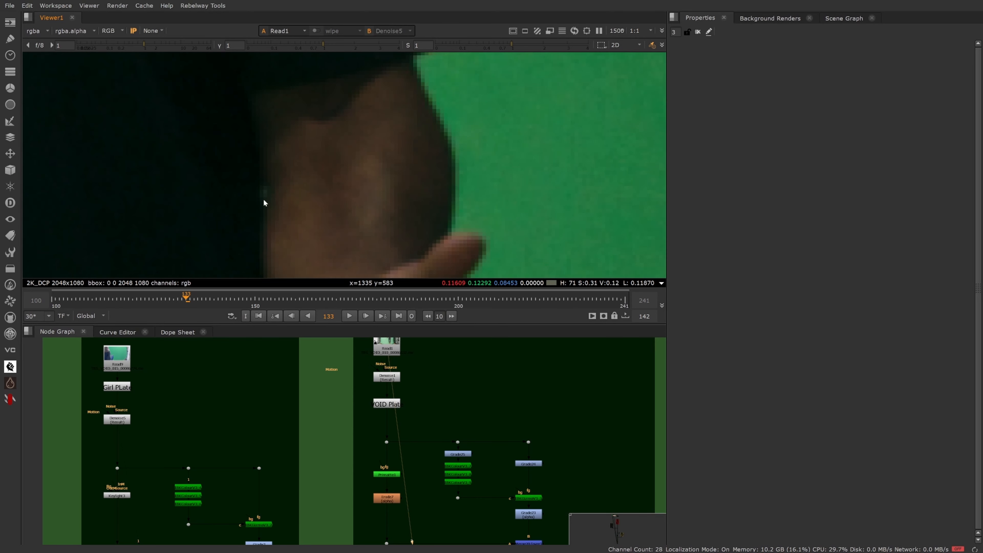
scroll(263, 194, up, 2)
scroll(457, 179, down, 5)
scroll(498, 180, down, 3)
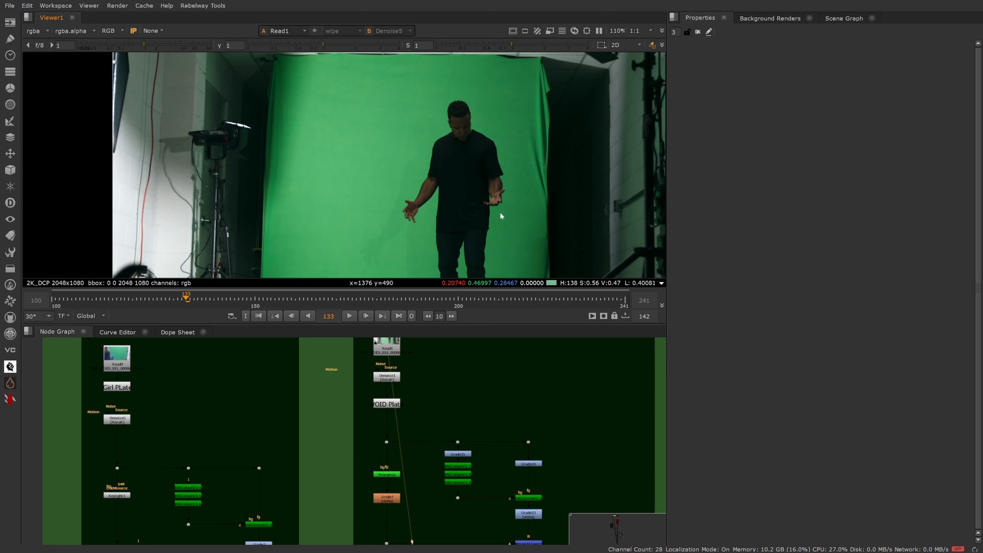
scroll(500, 213, down, 1)
- Examine the Void Key node tree, from the Primatte and IBK keyers down to the merges and roto mattes, alongside the Girl Key tree
scroll(400, 488, up, 3)
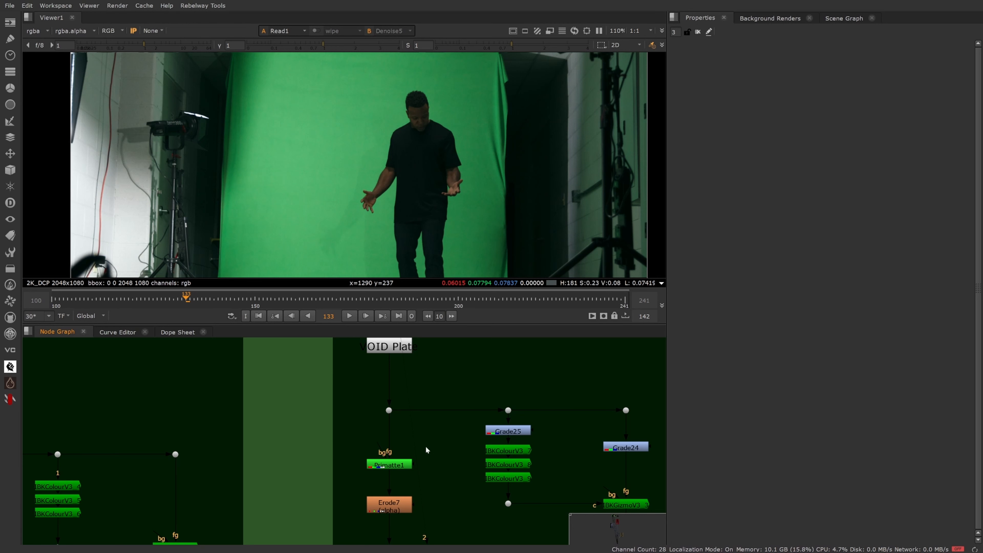
scroll(435, 456, down, 5)
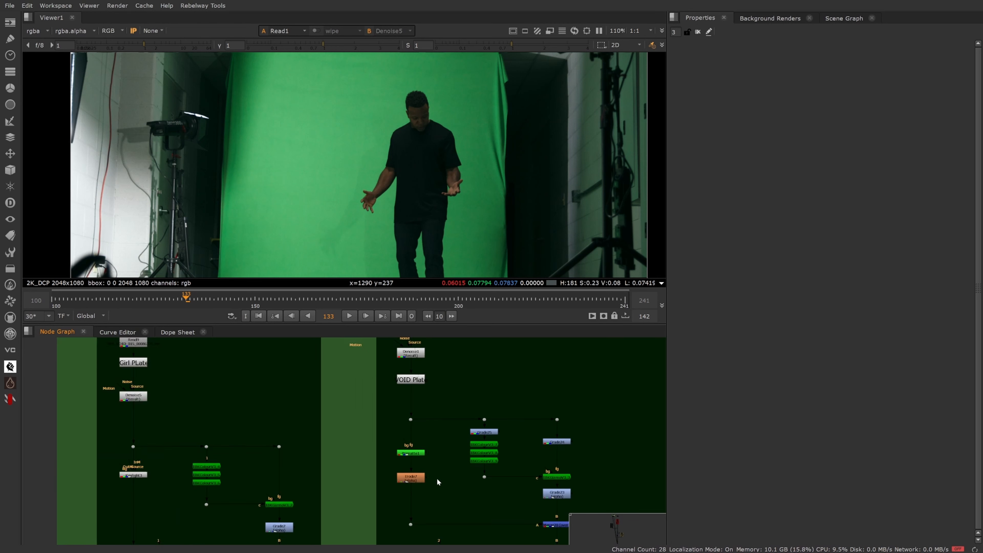
middle_drag(444, 439, 401, 426)
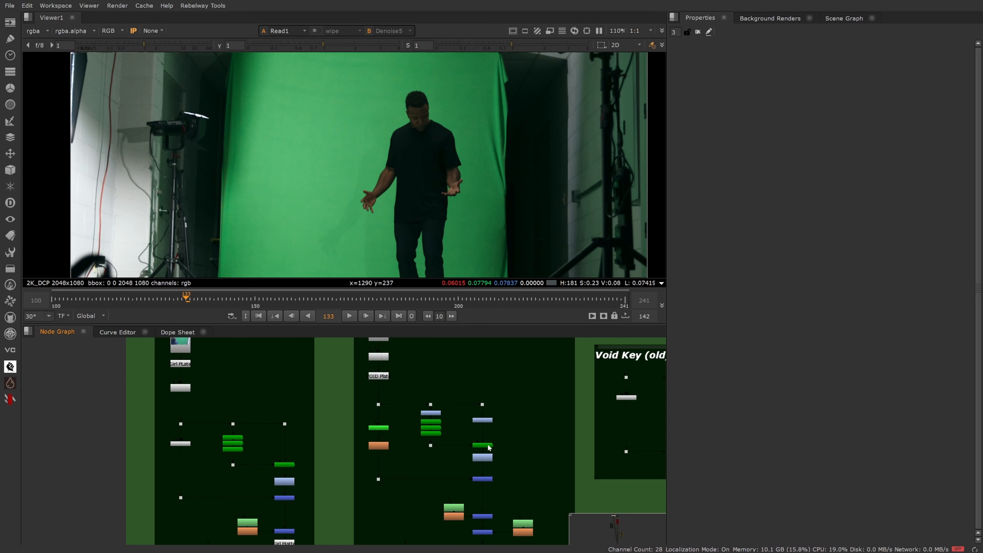
scroll(436, 426, up, 4)
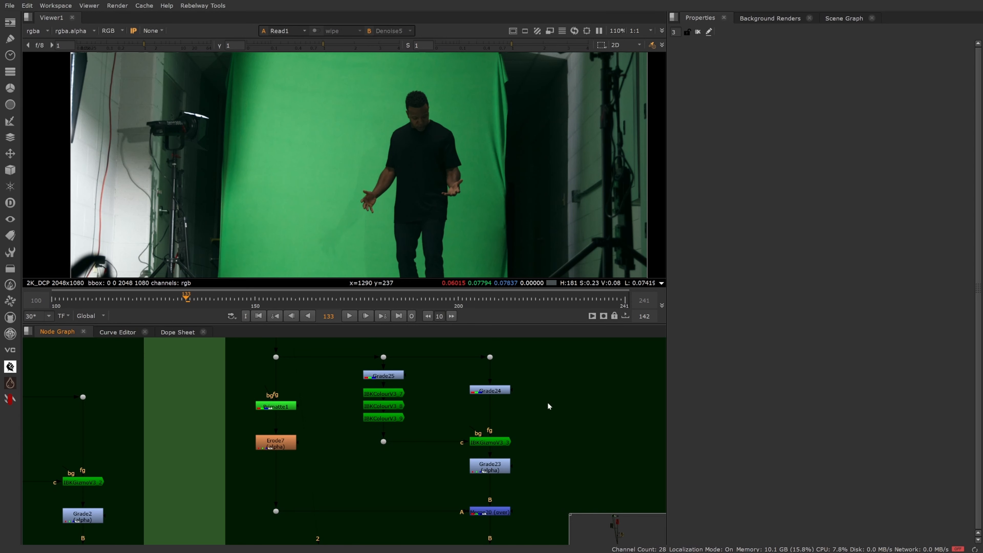
scroll(499, 514, down, 5)
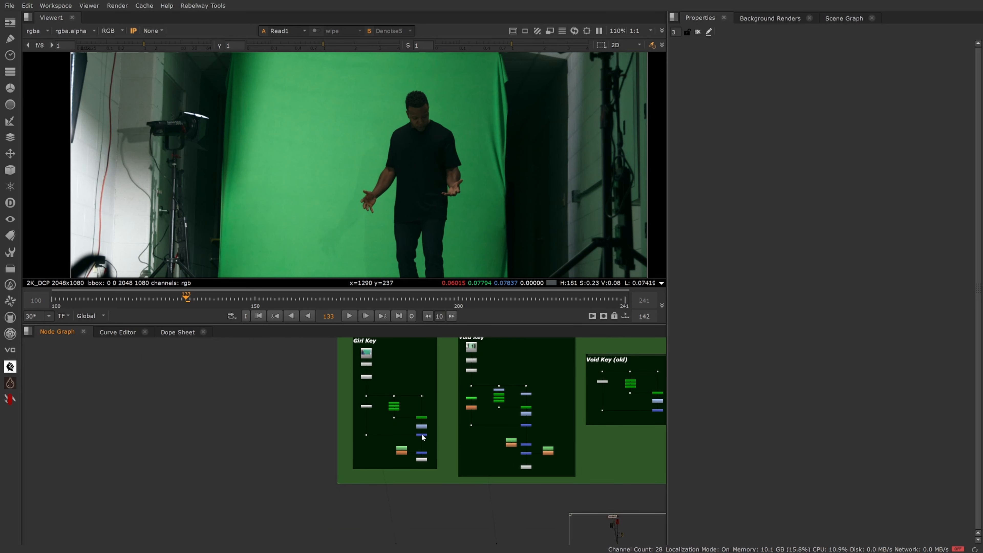
scroll(422, 438, up, 2)
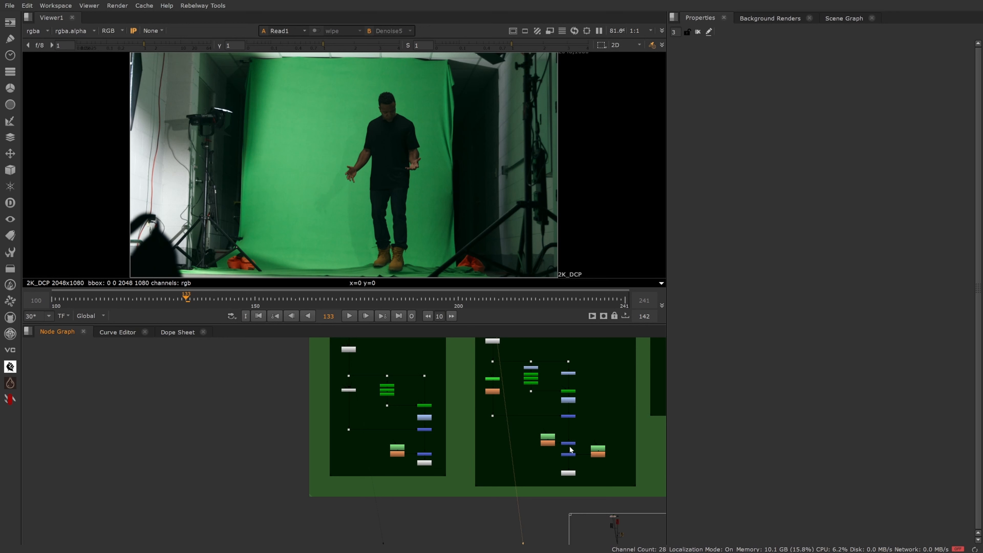
scroll(563, 427, up, 4)
scroll(538, 470, up, 4)
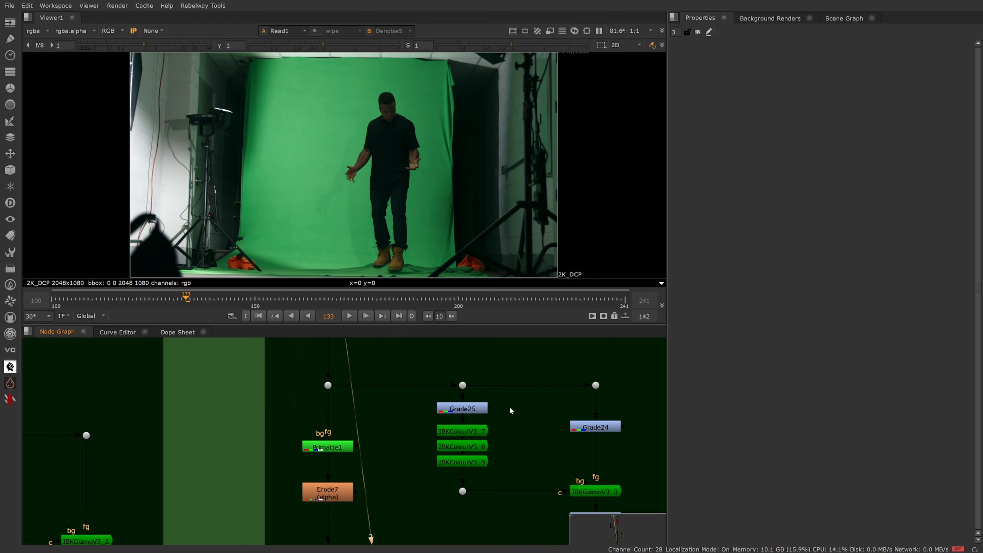
scroll(539, 356, down, 5)
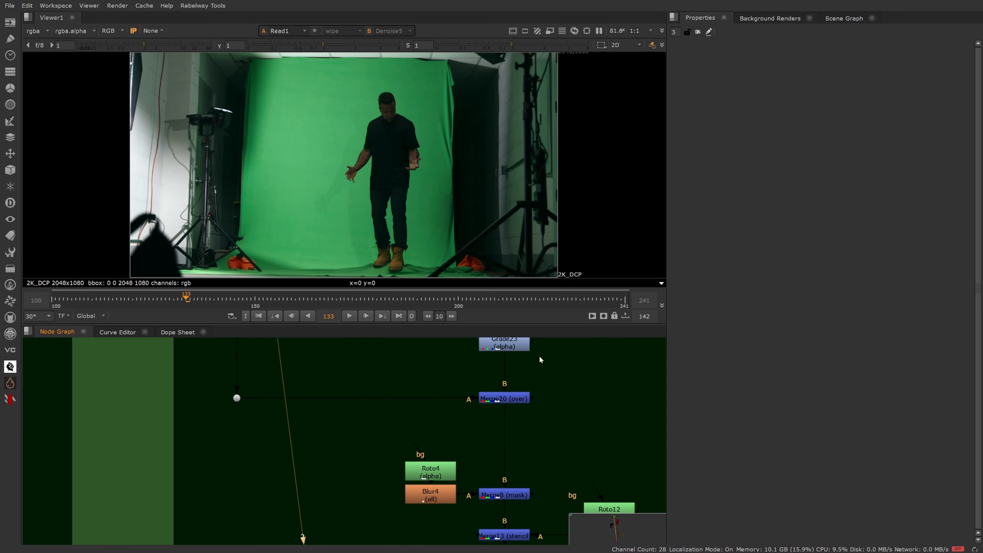
scroll(416, 429, down, 3)
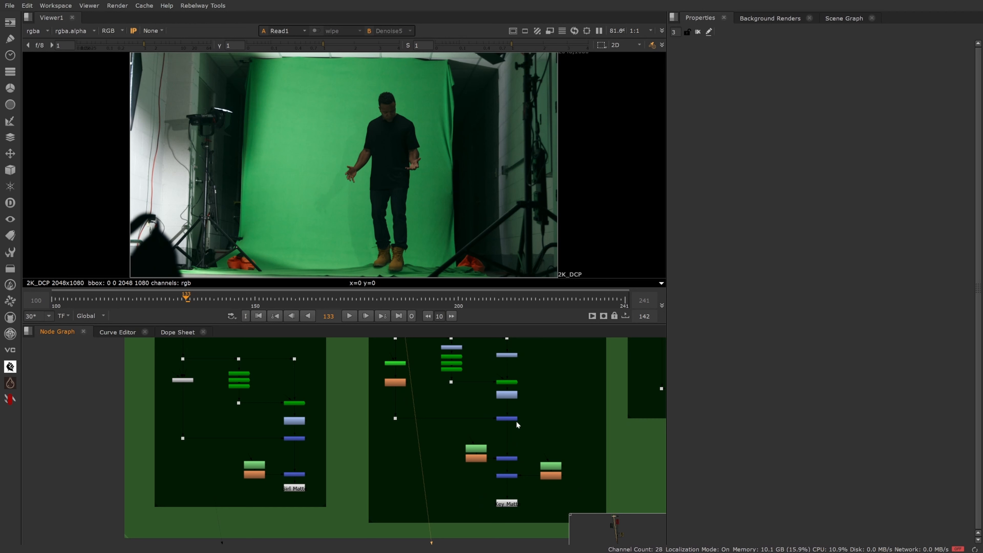
scroll(498, 437, down, 3)
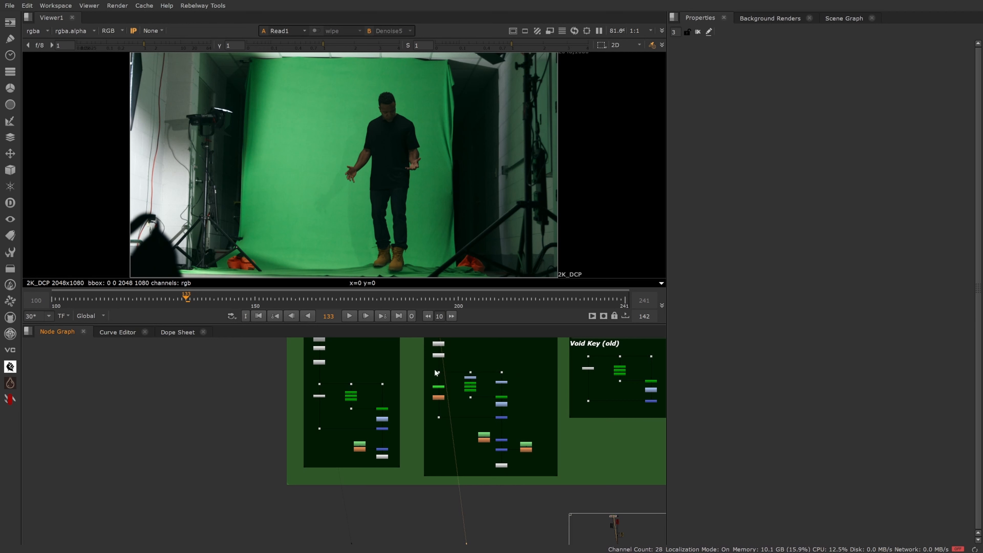
- Bring up the Void Tracks group and play the Void greenscreen plate to review the man's movement
drag(549, 511, 420, 360)
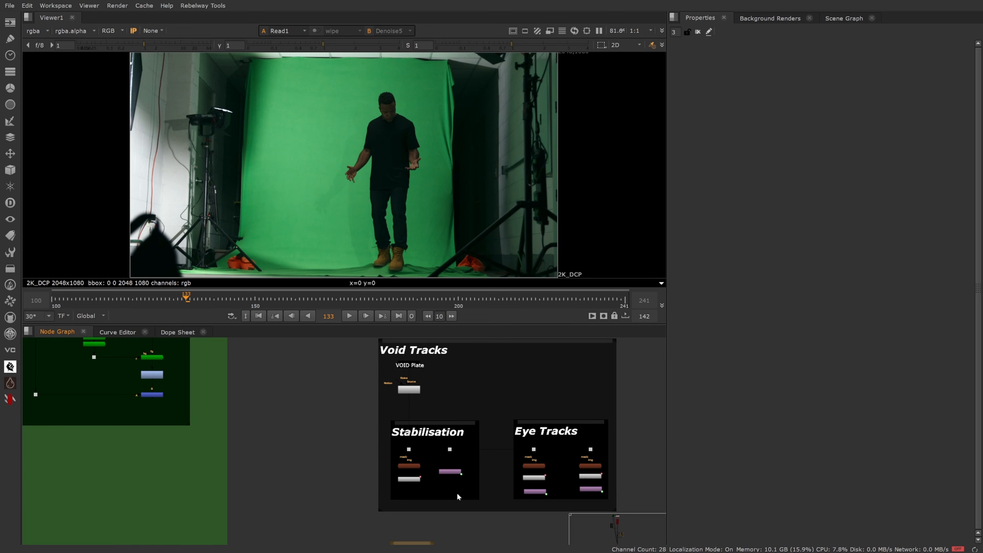
scroll(452, 484, up, 3)
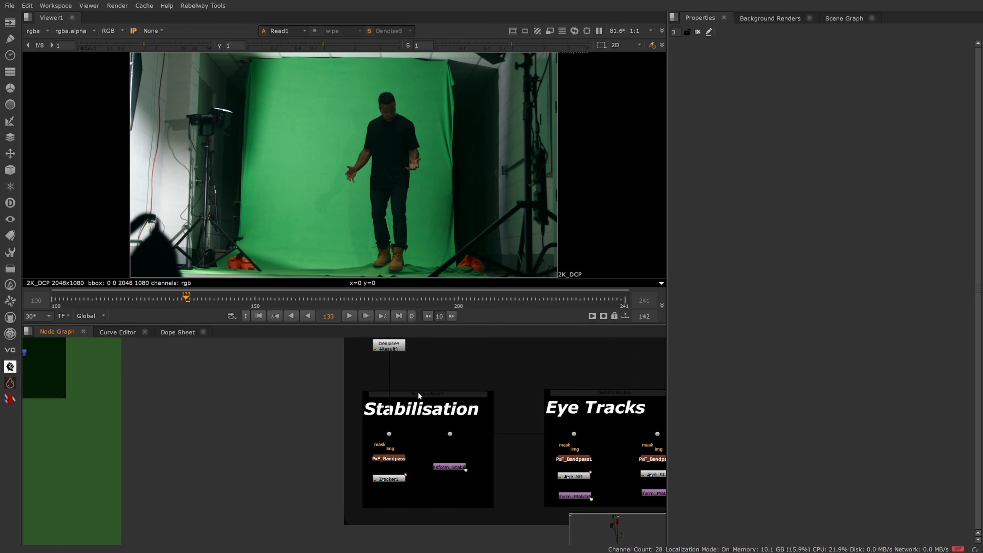
click(349, 315)
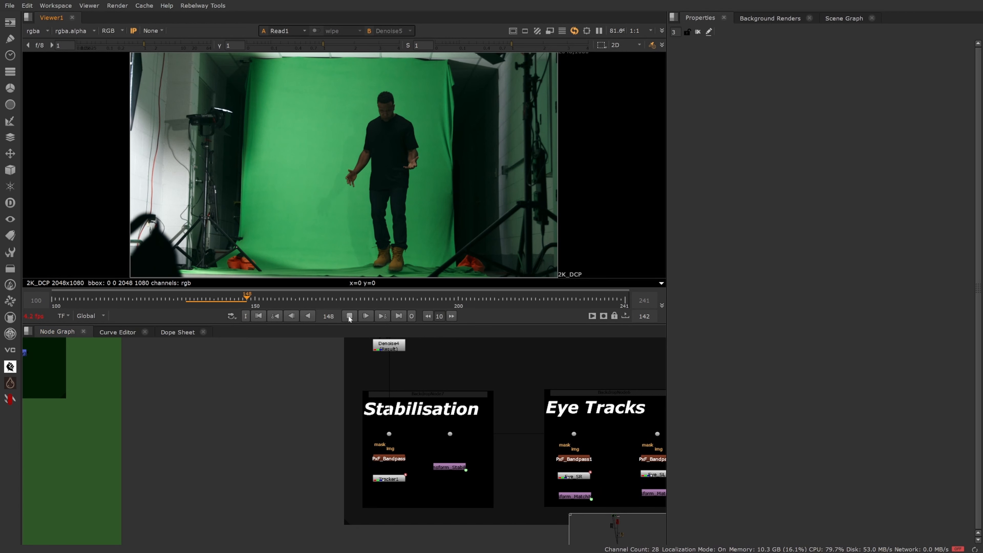
click(191, 302)
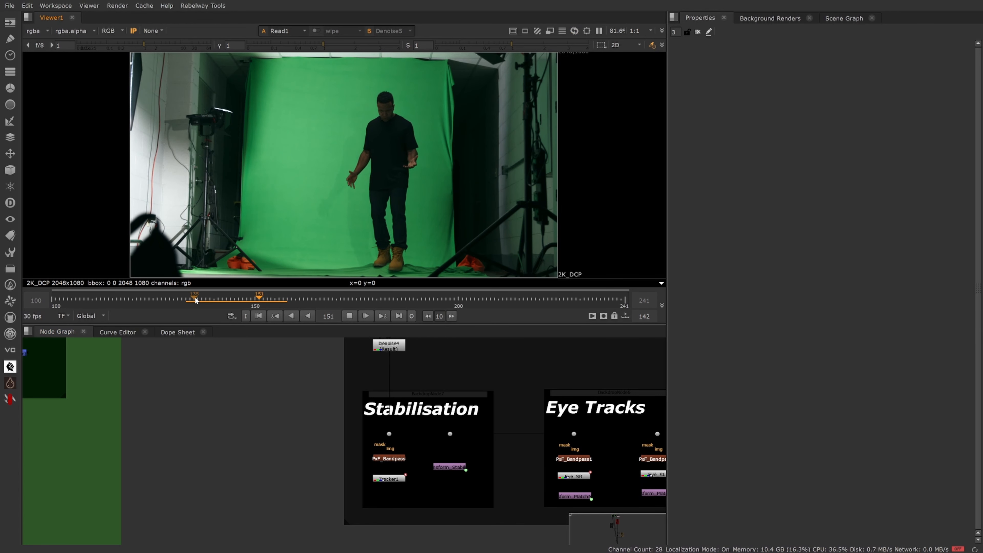
click(350, 316)
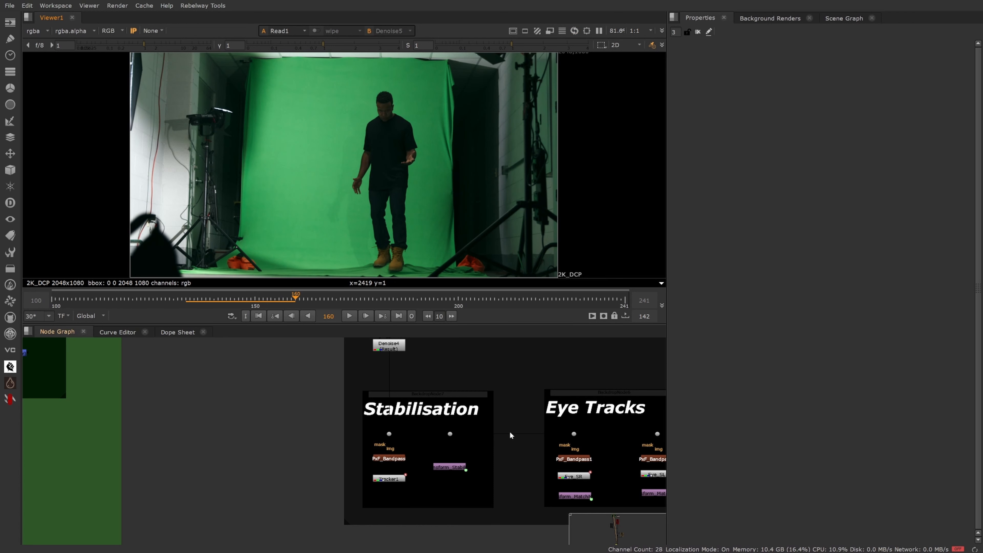
- Examine the Void Tracks group's Stabilisation and Eye Tracks nodes, highlighting the two matchmove transforms under the eye trackers
scroll(510, 435, down, 2)
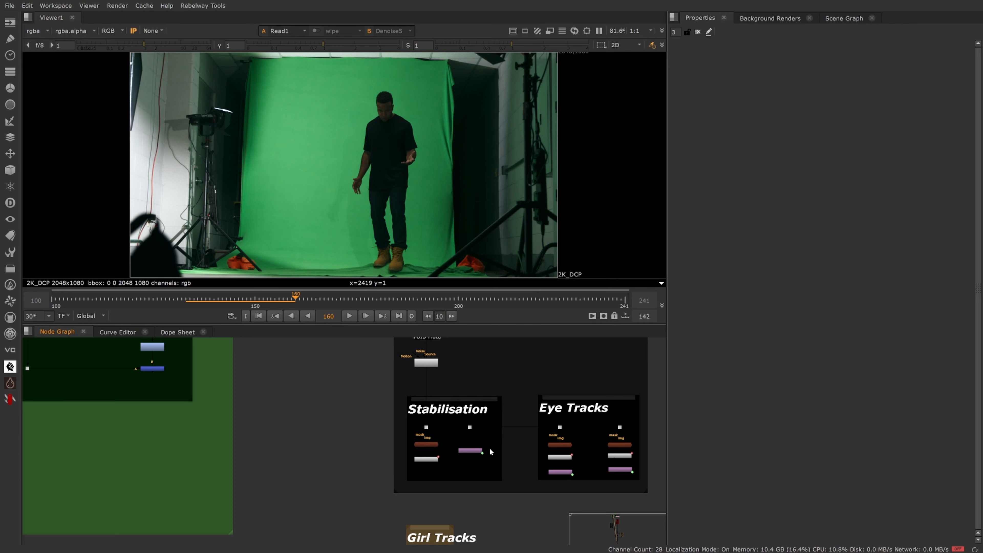
scroll(489, 448, up, 4)
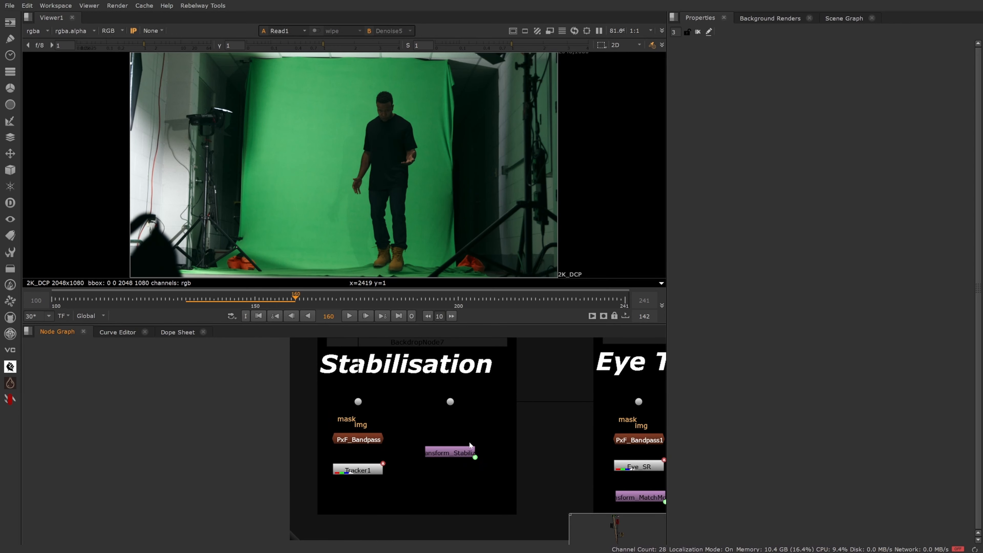
scroll(484, 484, down, 3)
middle_drag(596, 460, 400, 474)
scroll(400, 474, up, 2)
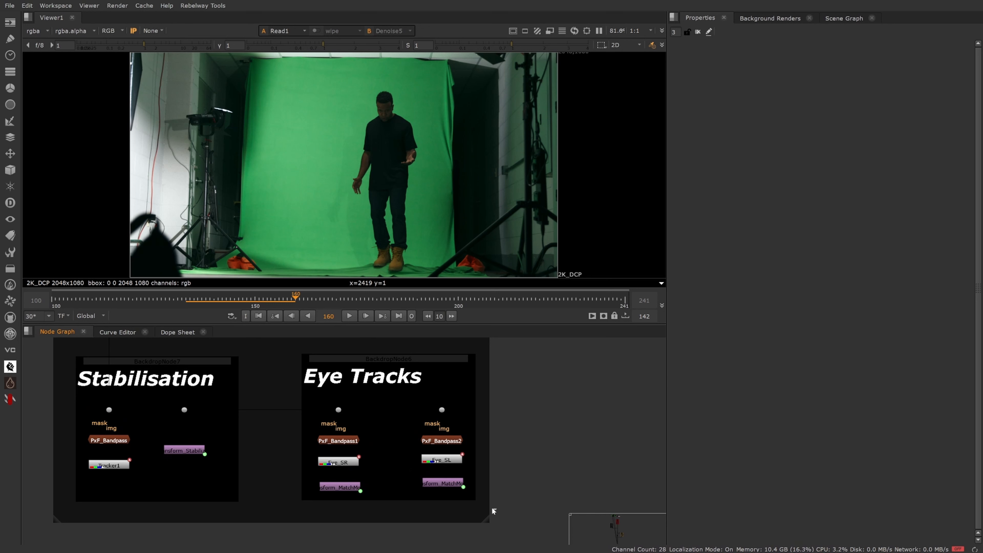
drag(497, 510, 310, 477)
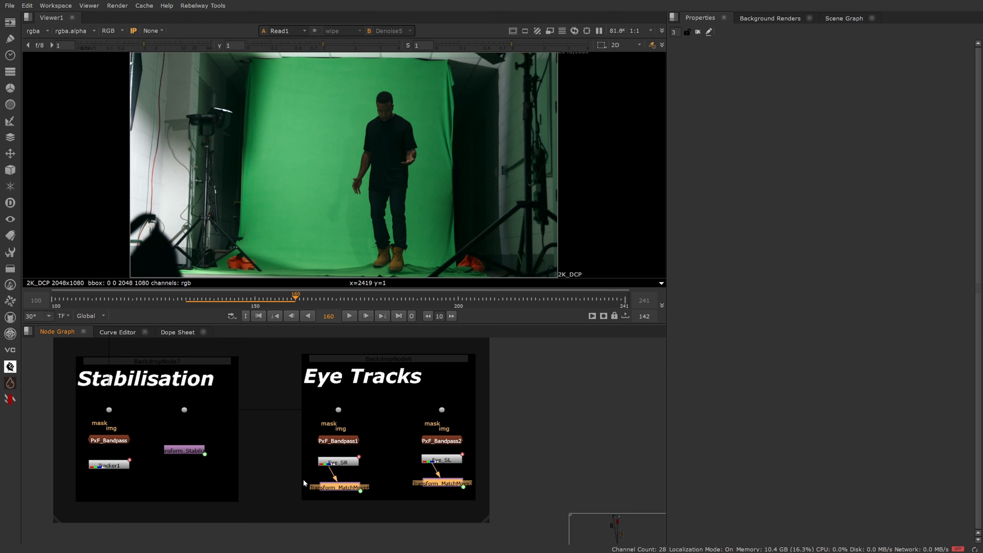
click(524, 393)
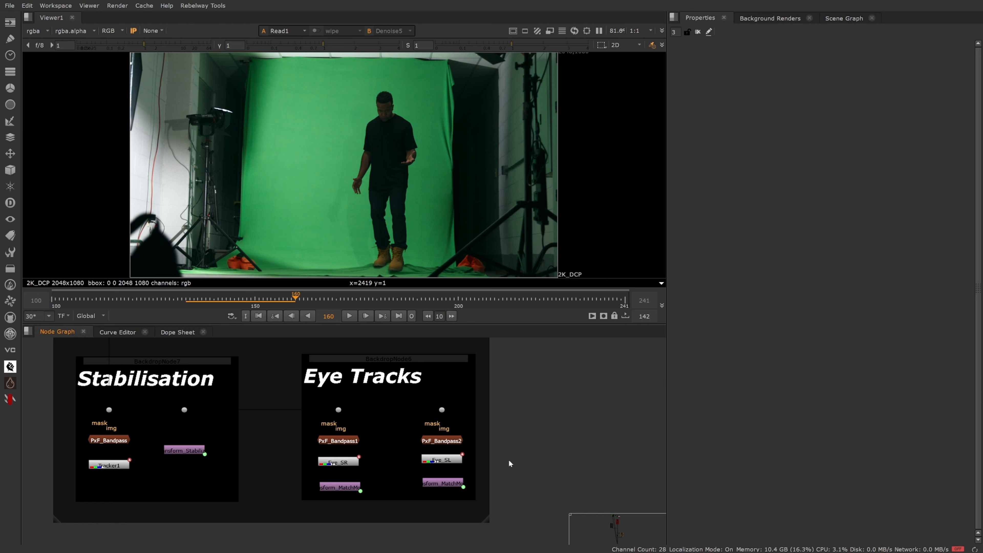
scroll(469, 471, up, 3)
scroll(481, 486, down, 4)
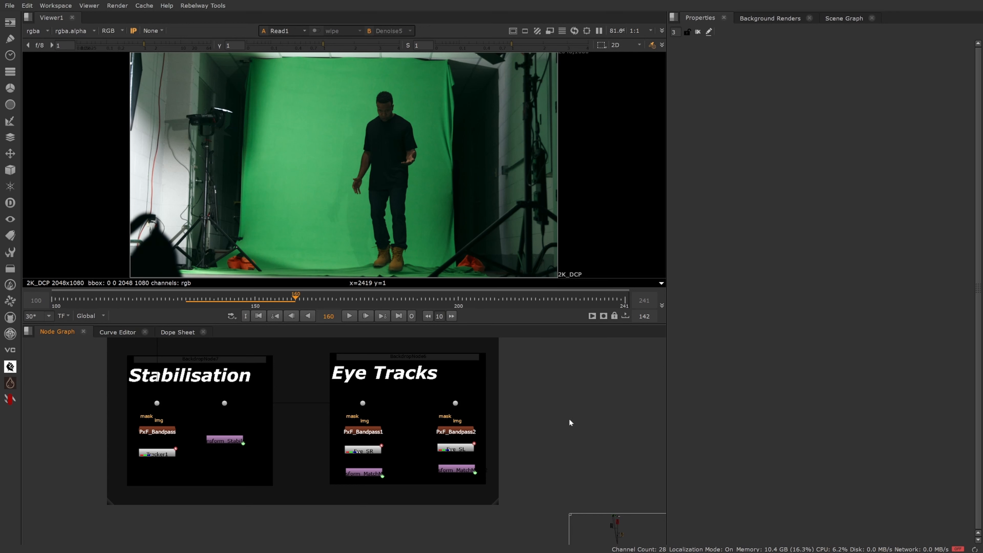
- View the denoised girl greenscreen plate and examine the Girl Tracks node stack
key(1)
scroll(528, 410, down, 2)
middle_drag(229, 375, 387, 247)
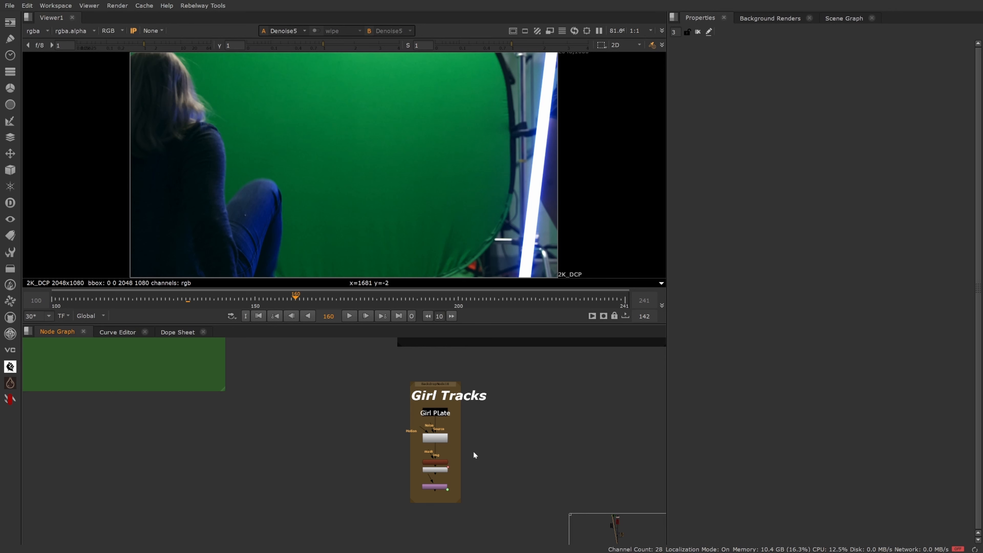
scroll(471, 450, up, 2)
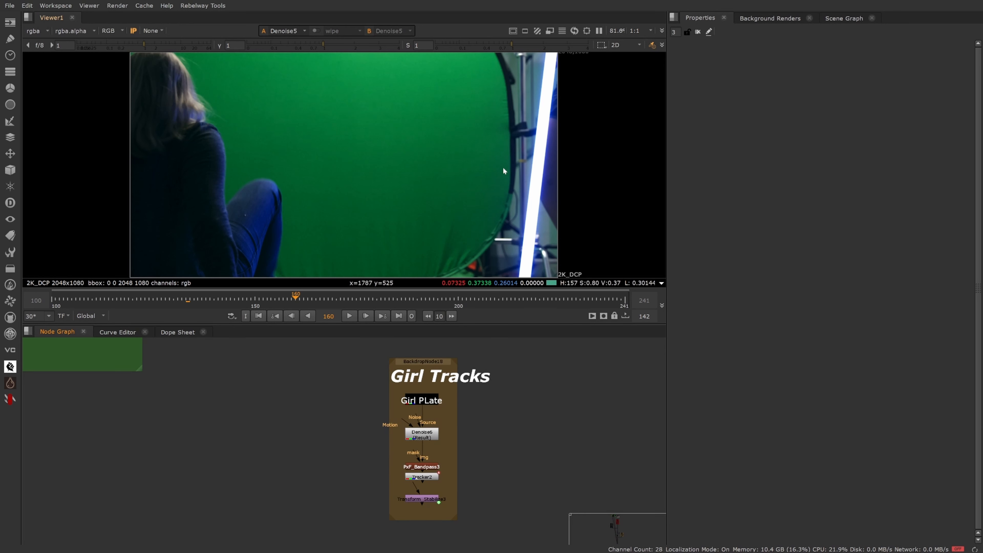
scroll(531, 437, down, 1)
scroll(532, 439, down, 4)
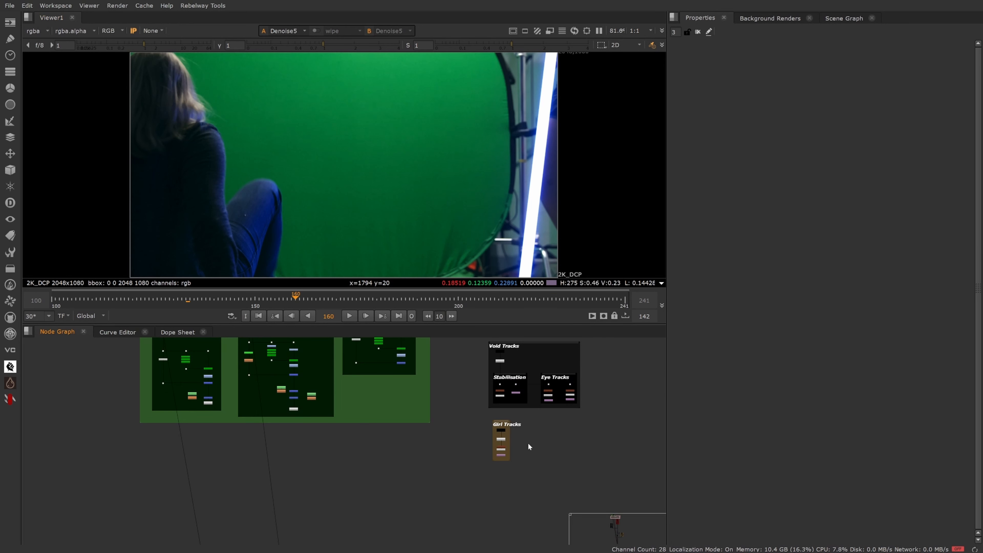
- Survey the whole script, highlighting the keying and tracking groups, and bring the red BG group into focus
scroll(519, 437, down, 3)
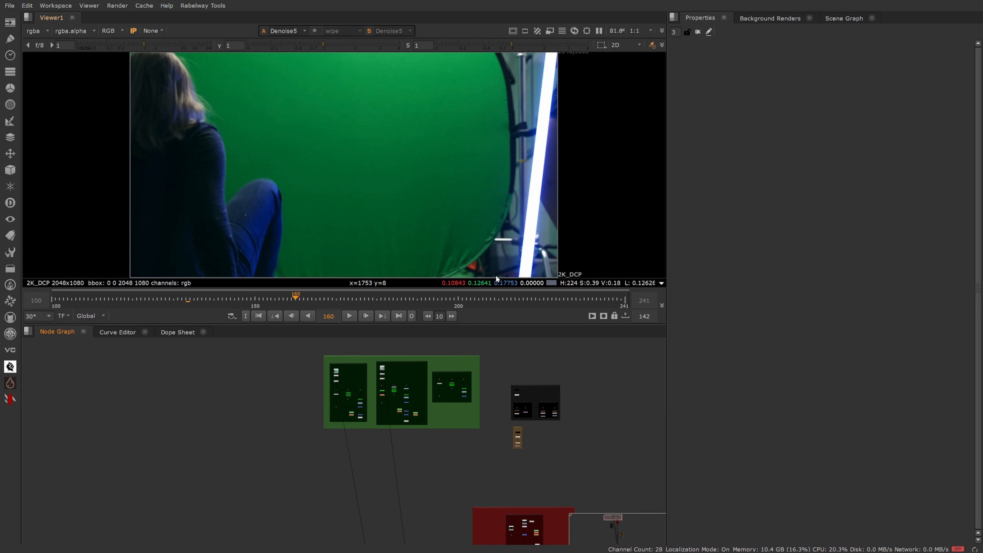
scroll(438, 449, down, 3)
middle_drag(438, 449, 411, 512)
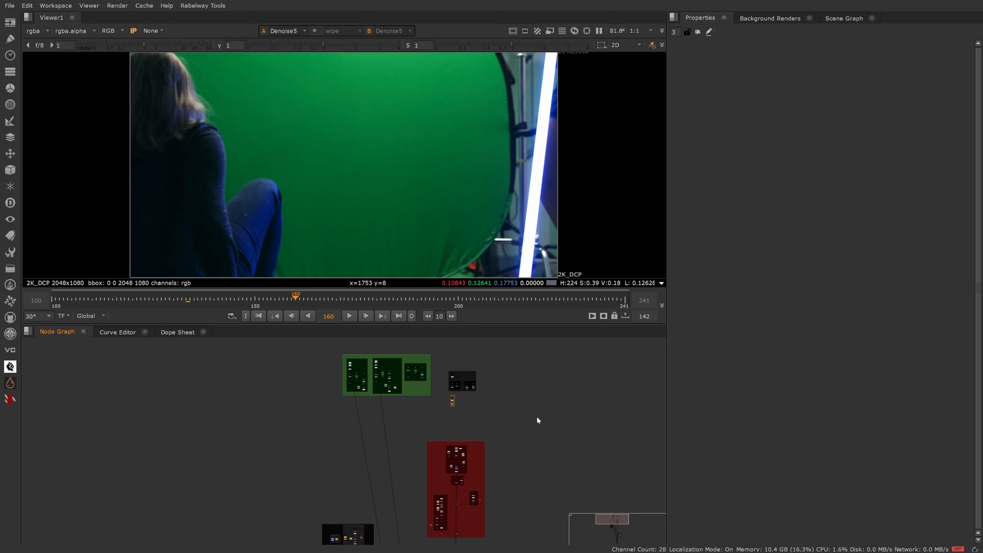
drag(326, 355, 462, 426)
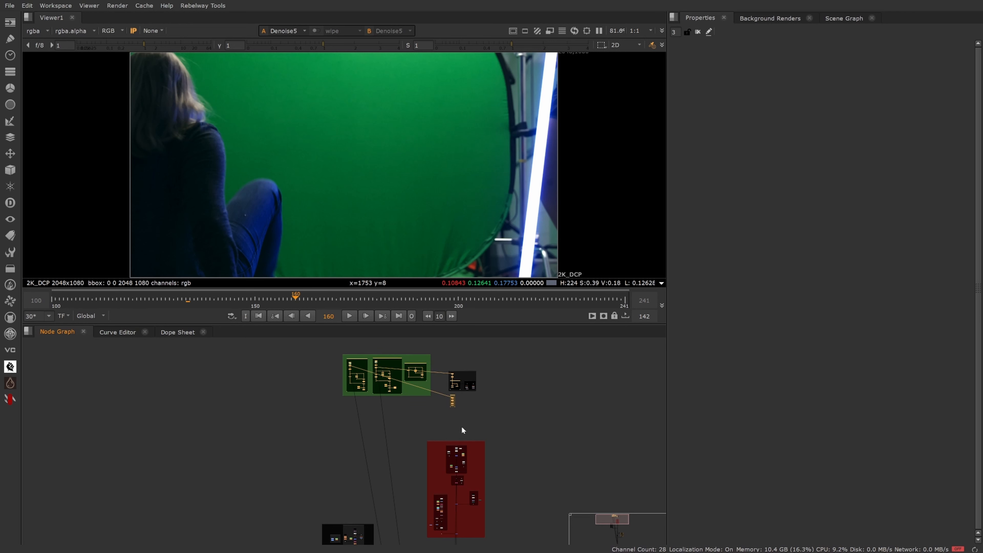
click(493, 416)
middle_drag(487, 466, 463, 413)
scroll(464, 414, up, 1)
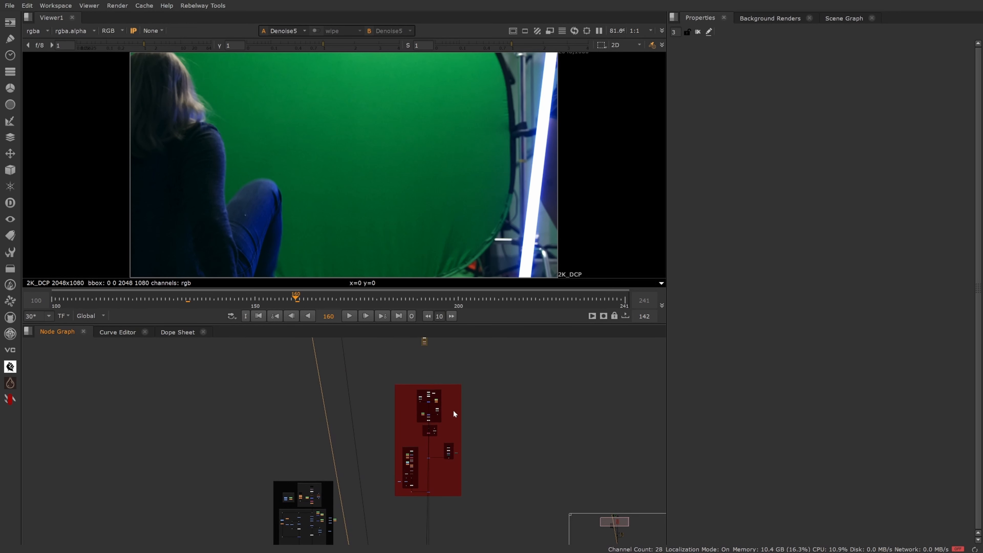
- Compare the Read4 and Read5 hallway background plates in the BG group's Lighting Mix
scroll(441, 457, up, 5)
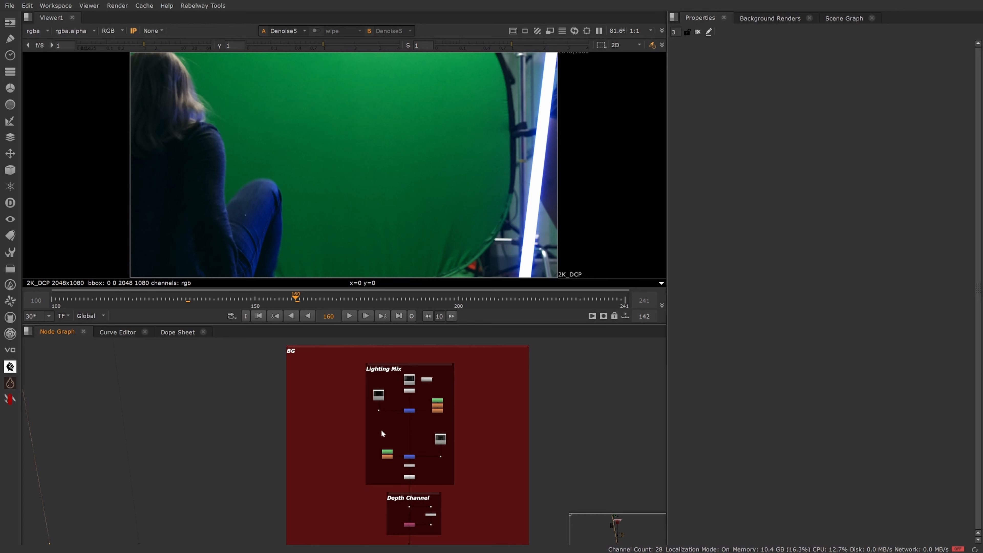
click(342, 466)
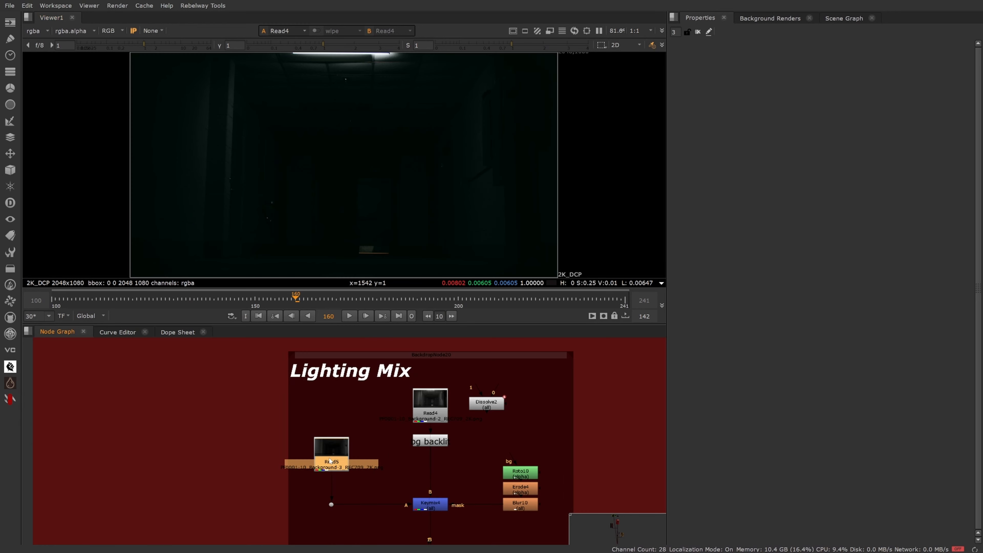
key(1)
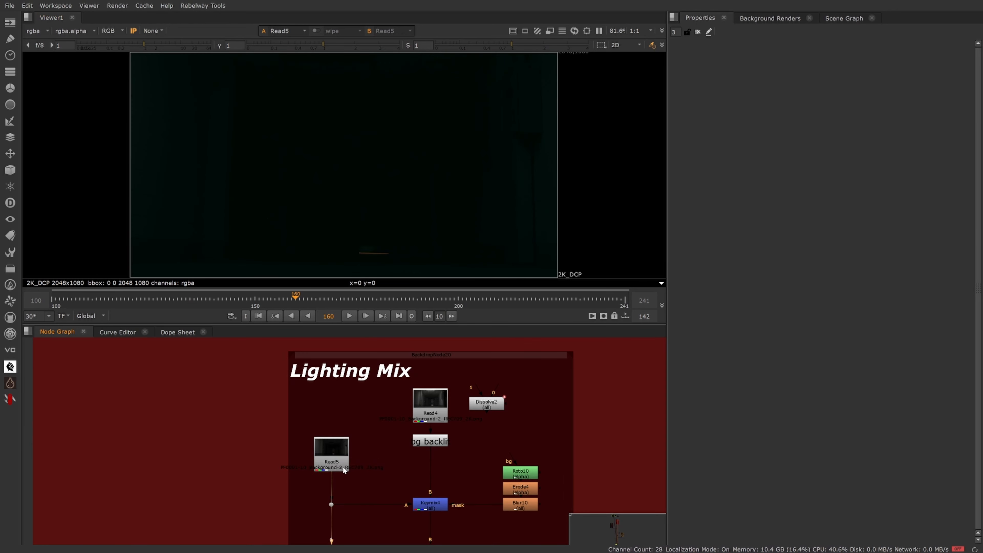
scroll(356, 482, up, 1)
- View the Keymix4 output and switch the node off and on repeatedly to compare the two lighting setups
click(430, 502)
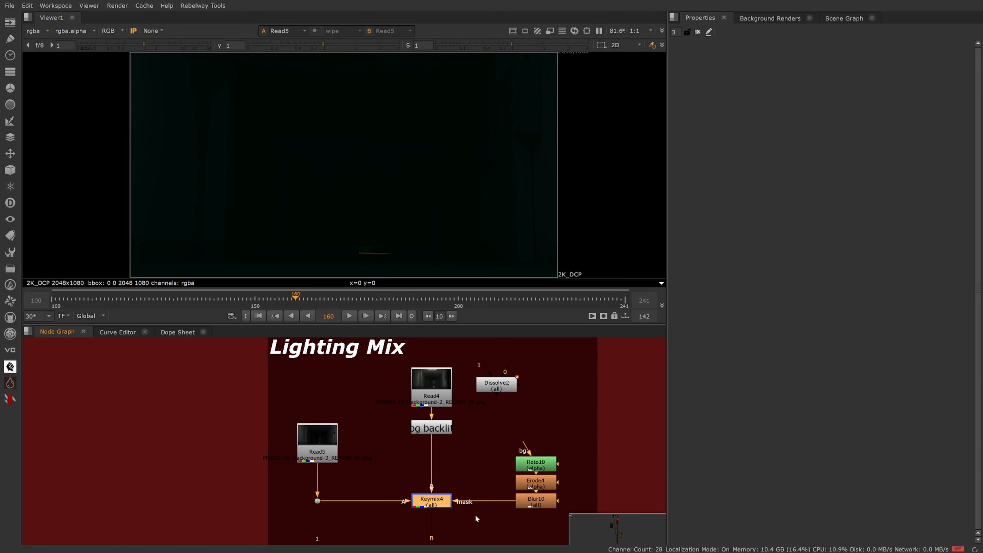
key(1)
click(447, 504)
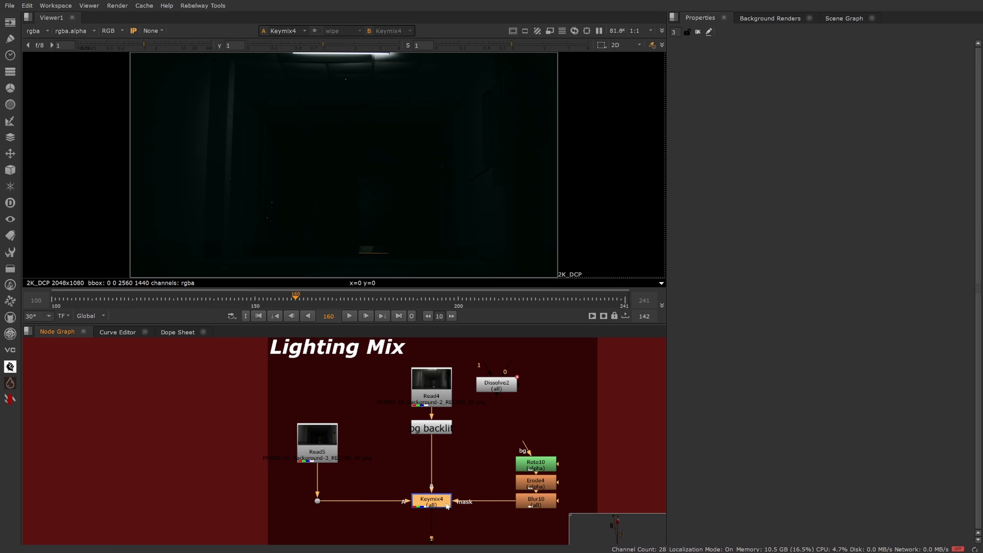
key(d)
key(d)
key(d)
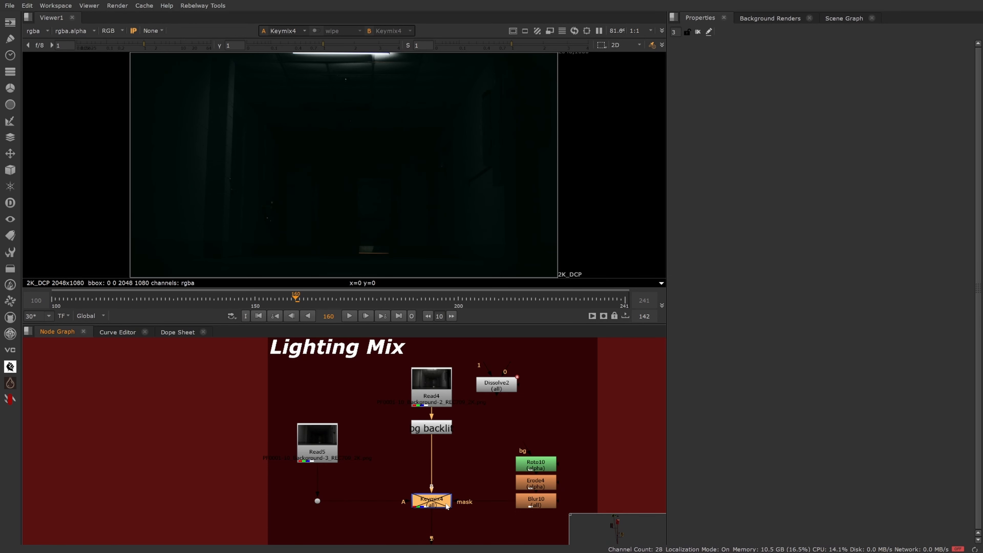
key(d)
key(d)
key(d)
key(d)
key(d)
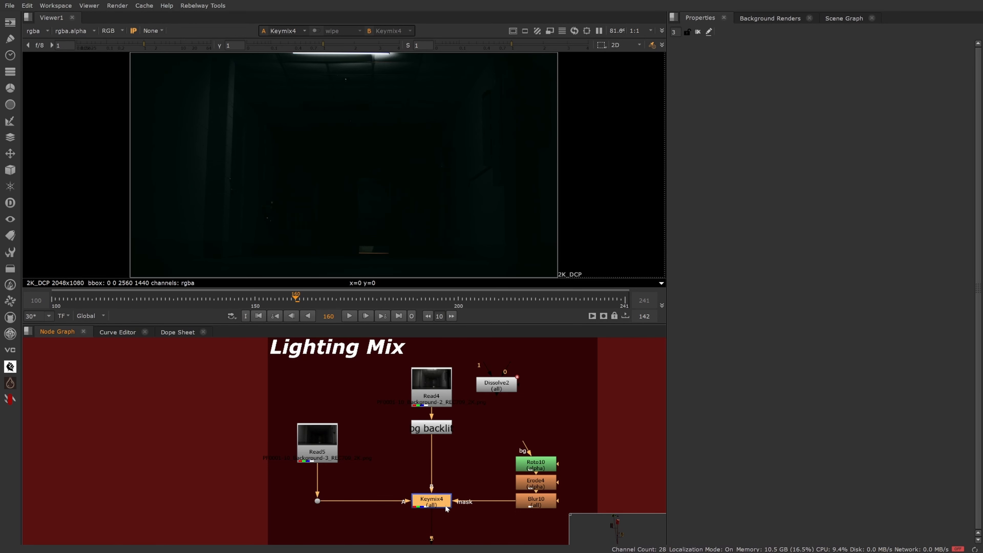
key(d)
key(d)
scroll(445, 506, down, 1)
middle_drag(446, 506, 465, 471)
- Compare the Read5 and Read4 plates and the Keymix4 result, raising the viewer gain to 19
click(363, 421)
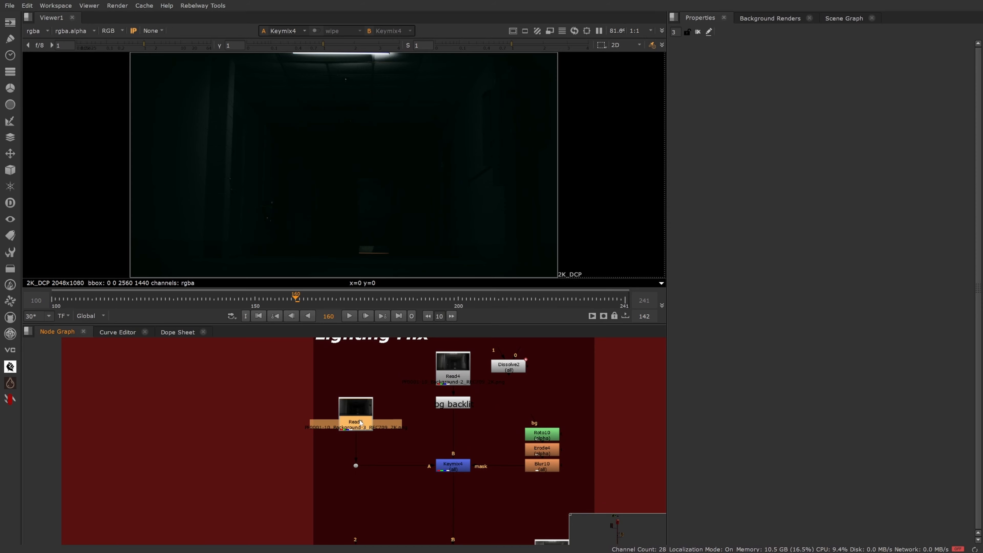
key(1)
click(374, 427)
key(1)
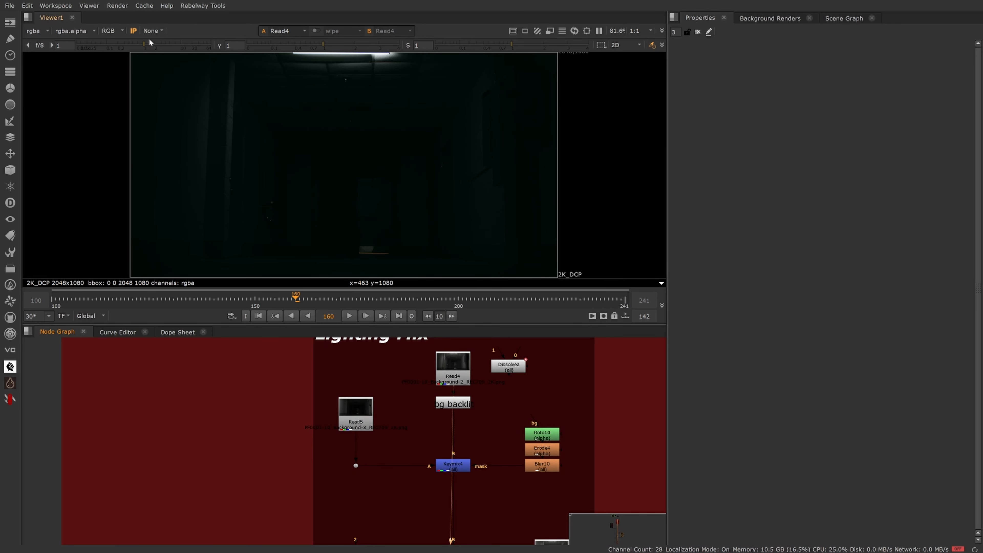
drag(144, 45, 193, 48)
click(464, 469)
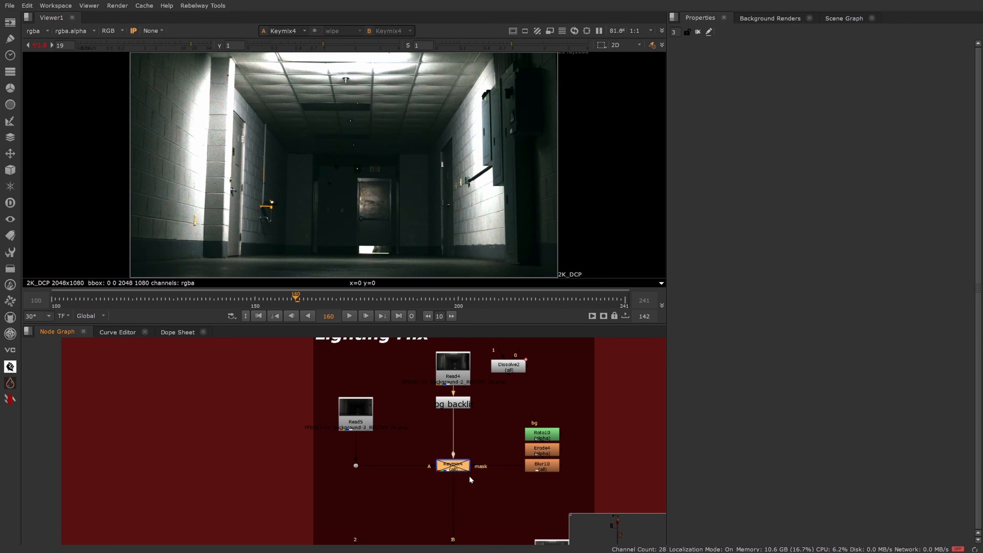
key(1)
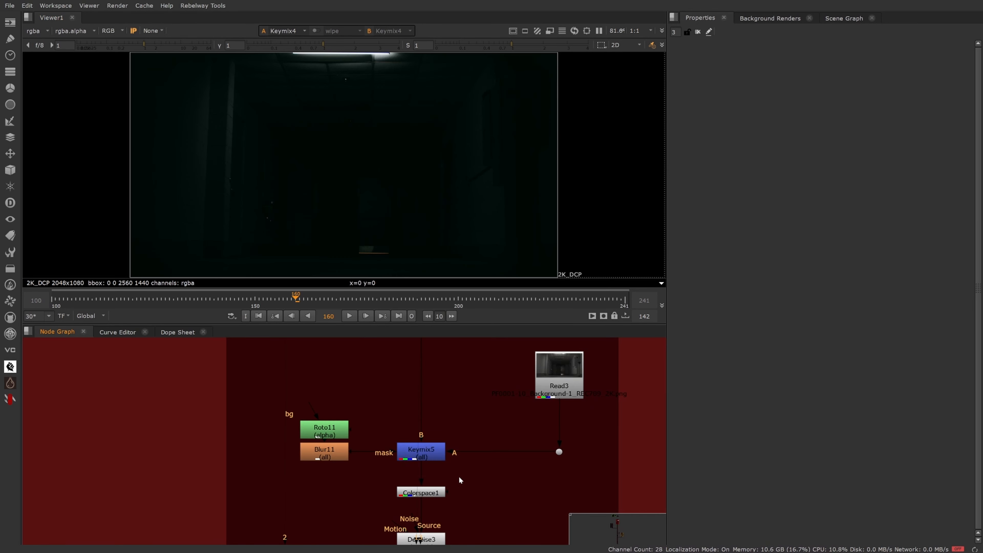
- View the Read3 background plate and the Keymix5 result, switching Keymix5 off and on to compare
click(421, 451)
click(554, 390)
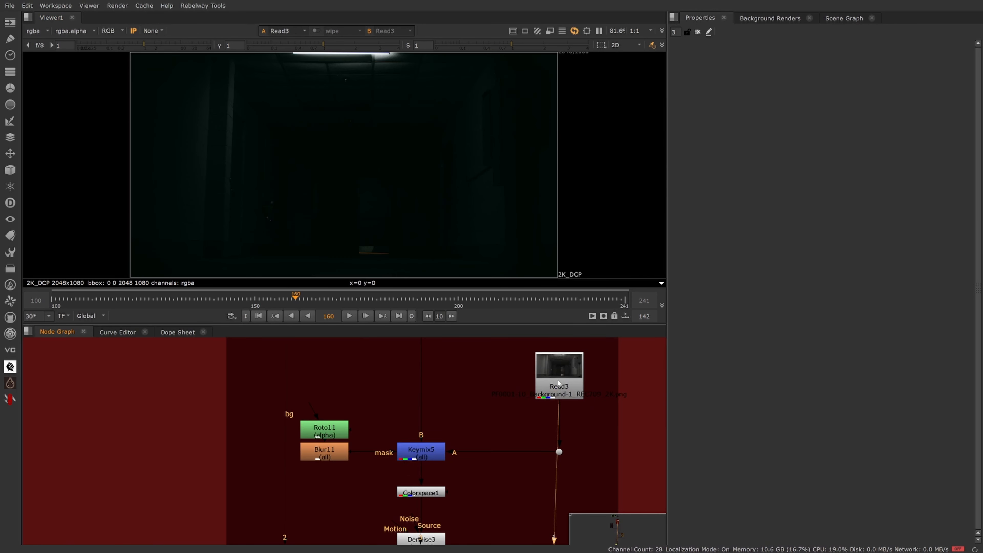
key(1)
click(422, 451)
key(1)
key(d)
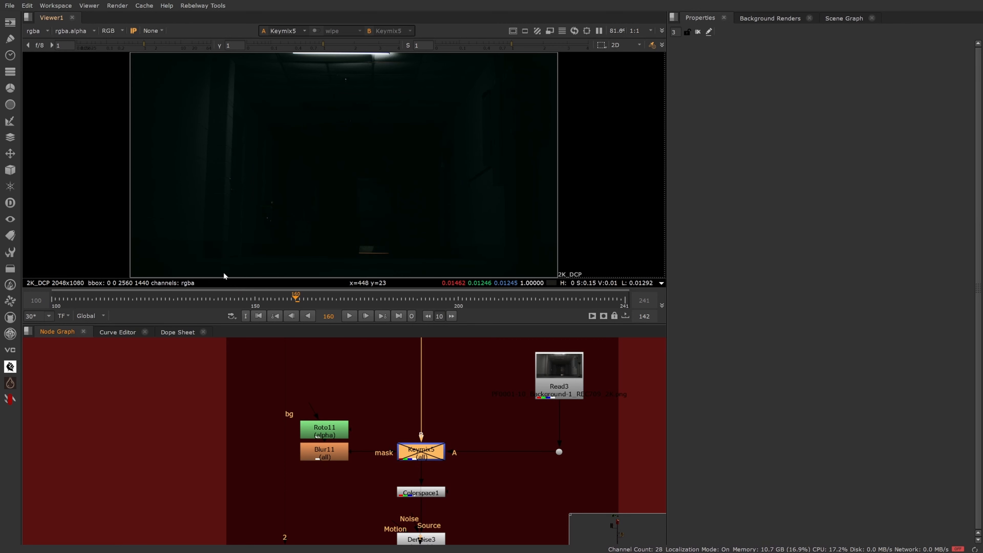
key(d)
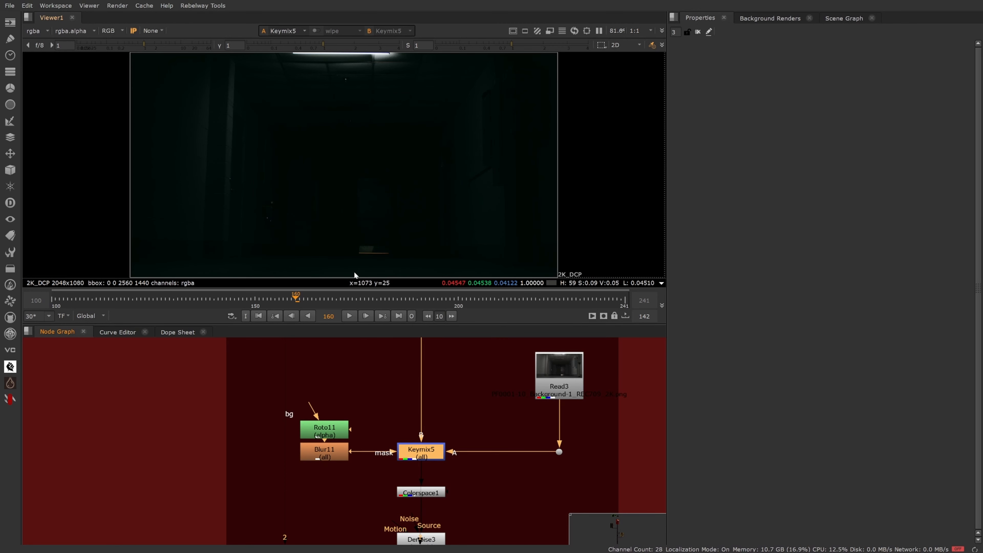
- Restore the viewer gain of 19 and switch Keymix5 off and on repeatedly to compare the hallway floor lighting
click(42, 47)
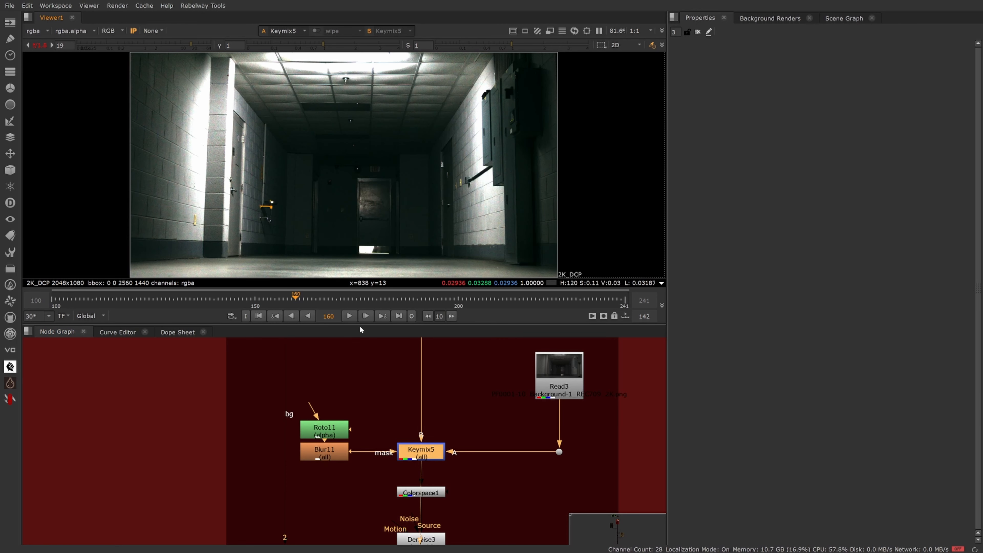
key(d)
key(d)
key(d)
key(d)
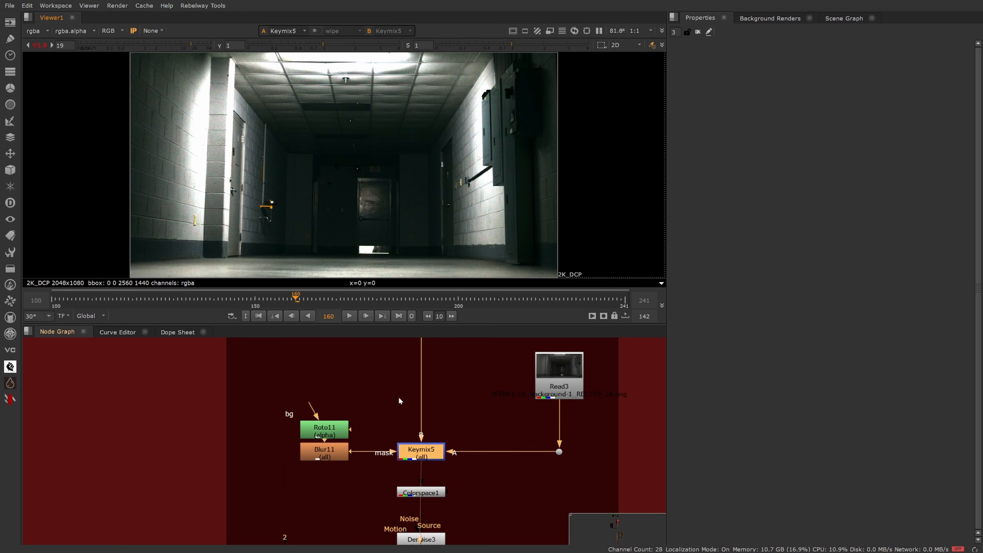
key(d)
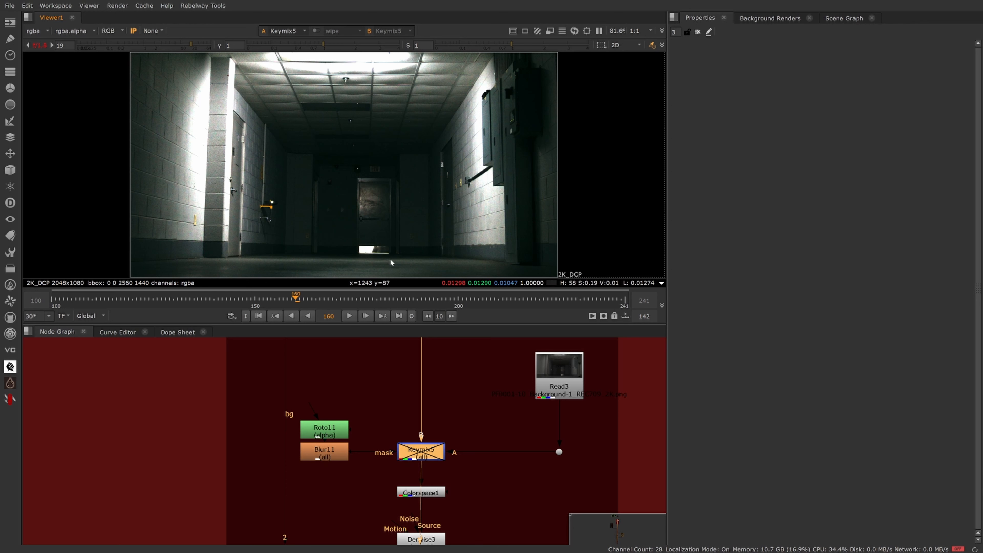
- Re-enable Keymix5, reset the viewer gain to 1, and switch the node off and on to compare the Colorspace1 output at normal exposure
key(d)
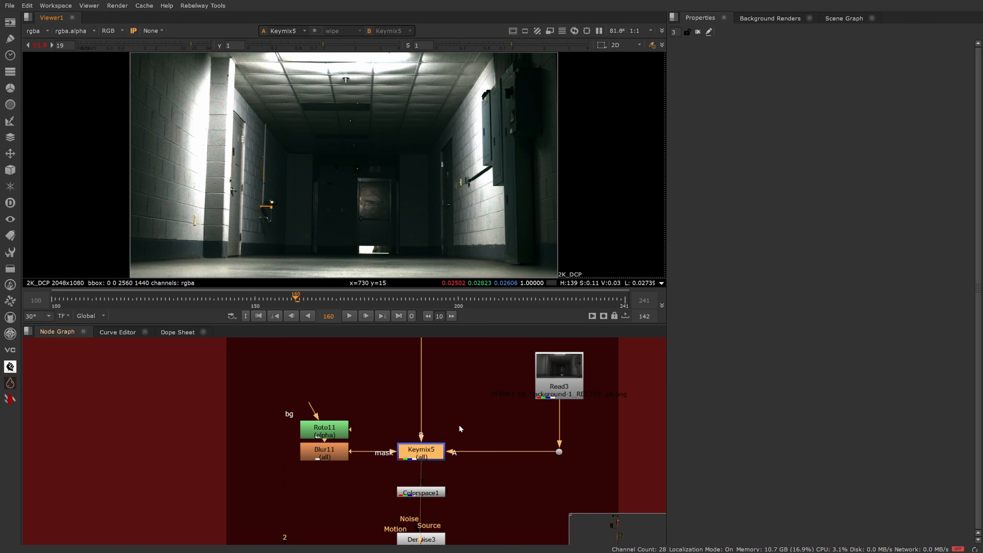
click(39, 46)
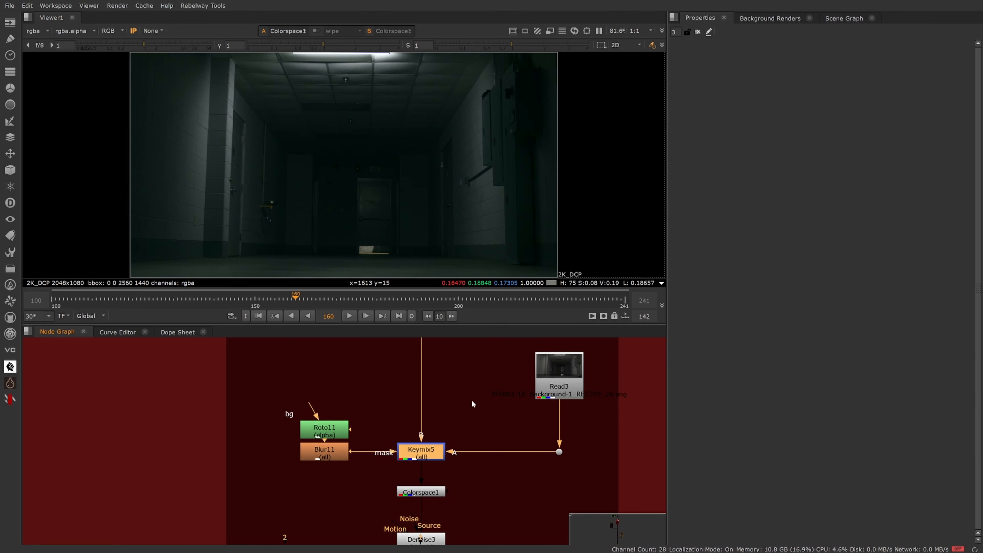
middle_drag(599, 394, 494, 392)
scroll(494, 392, down, 1)
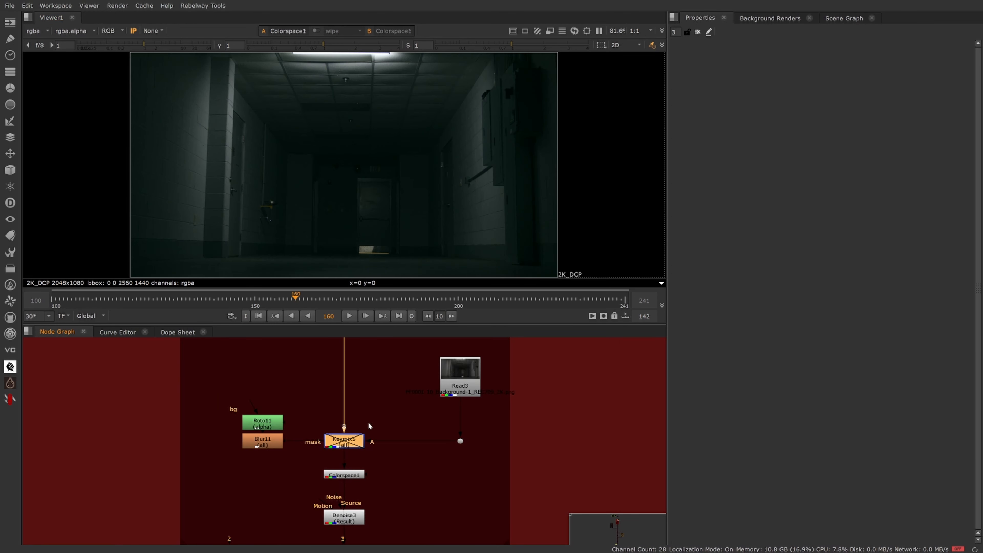
key(d)
key(d)
- Switch Keymix4 off and on repeatedly to compare its lighting contribution in the Colorspace1 output
middle_drag(367, 421, 377, 523)
middle_drag(366, 405, 376, 465)
click(361, 431)
key(d)
key(d)
key(d)
key(d)
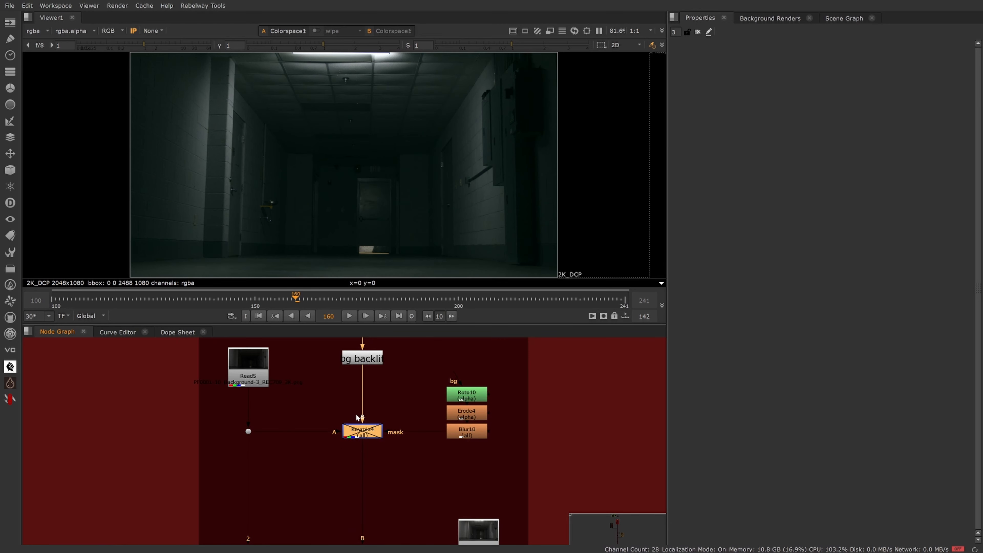
- View the Merge16 output, where the Emergency Light branch joins the main background stream
middle_drag(419, 440, 420, 439)
scroll(420, 438, down, 5)
middle_drag(401, 539, 394, 458)
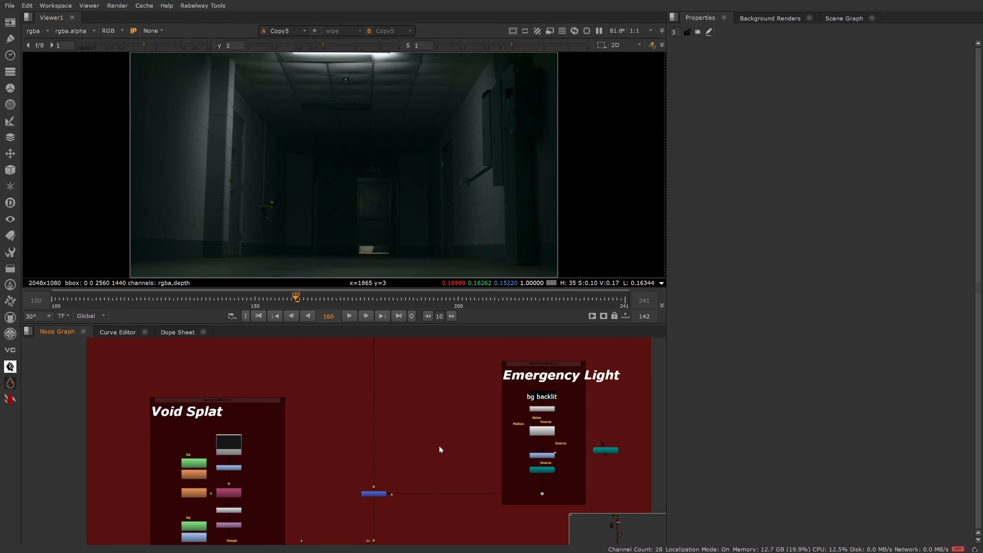
drag(352, 478, 408, 504)
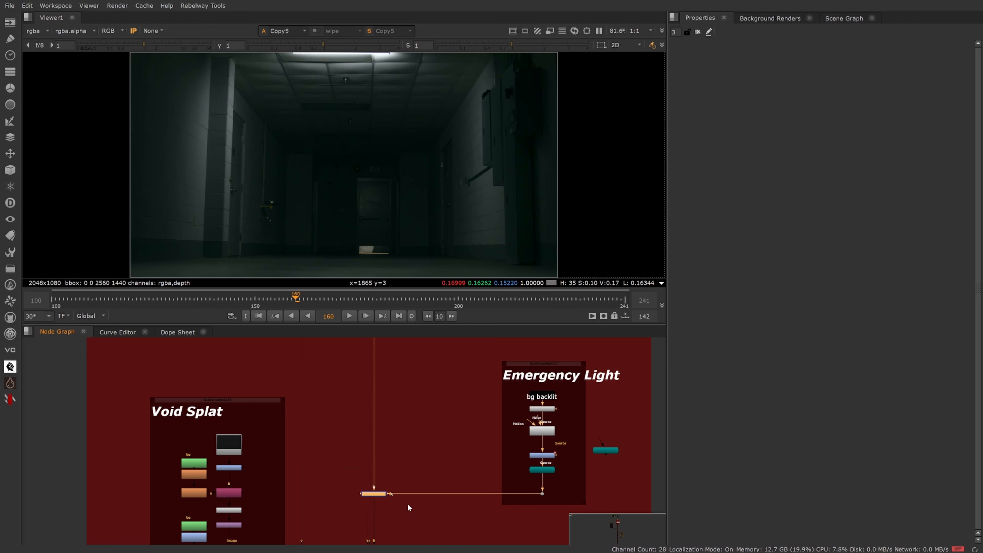
key(1)
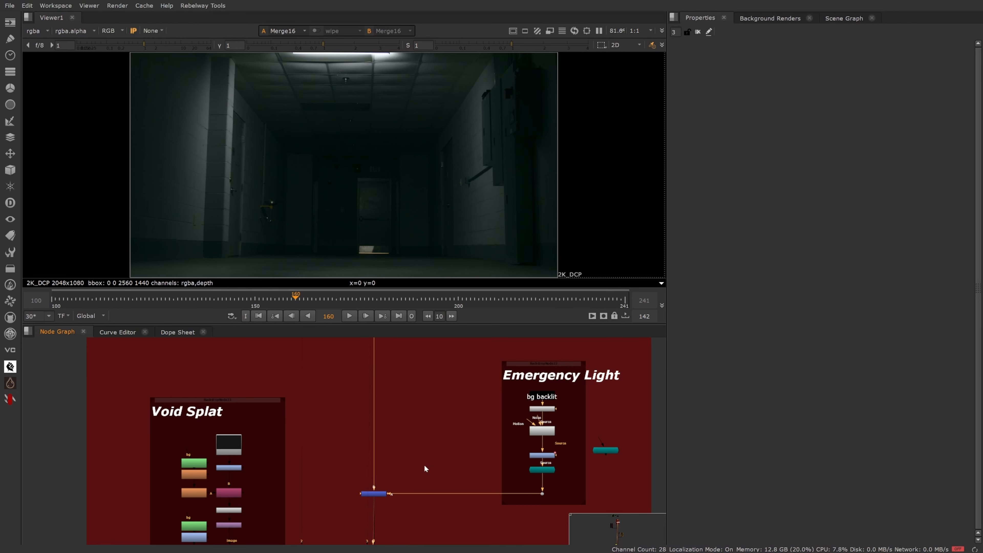
- Scrub back and forth through the shot to examine how the red emergency light changes in the Merge16 output
click(404, 300)
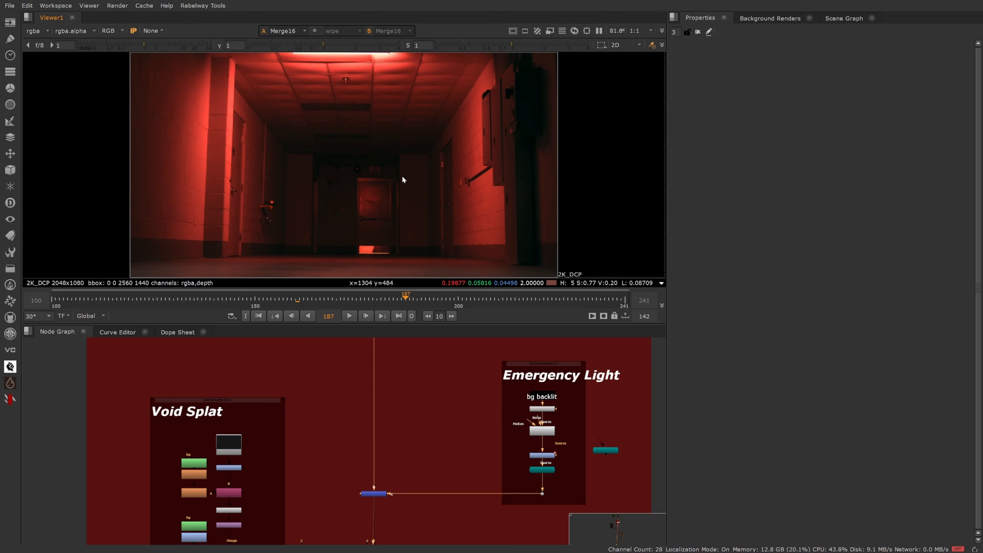
click(505, 300)
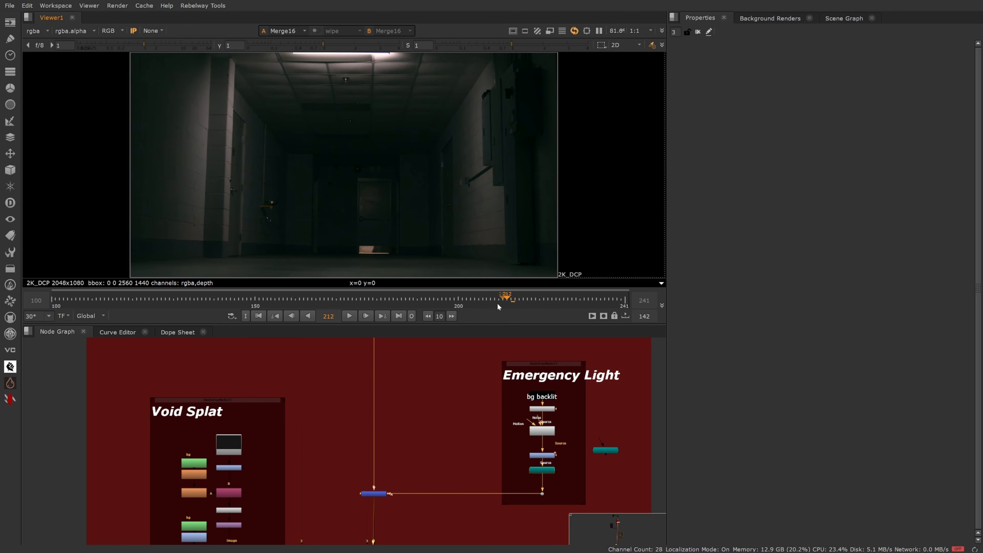
click(324, 299)
click(251, 298)
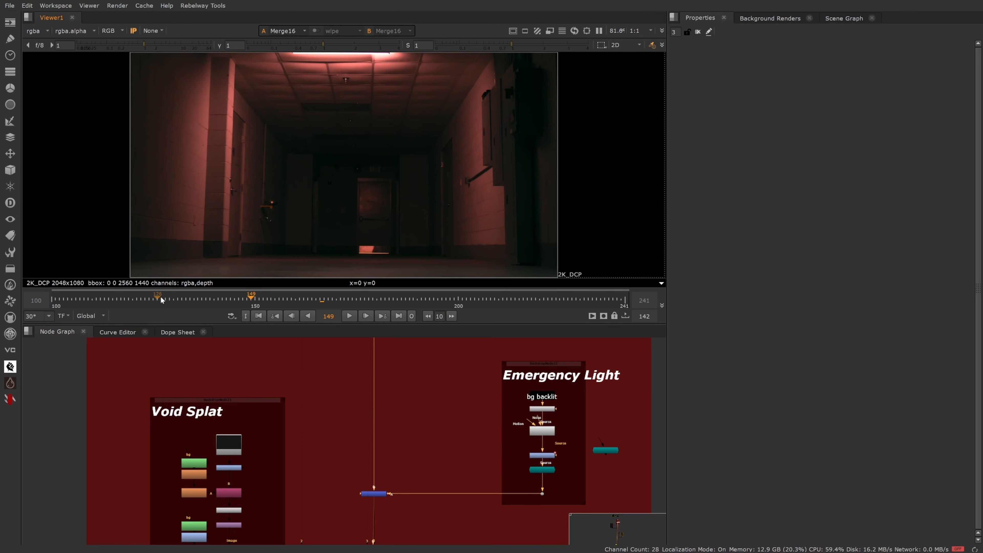
drag(161, 298, 198, 298)
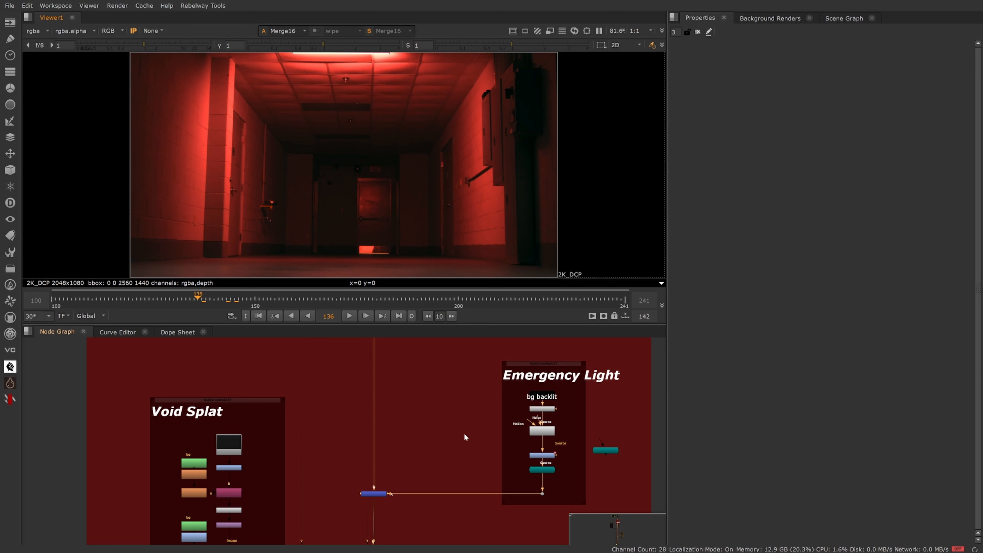
drag(205, 299, 390, 300)
drag(390, 300, 252, 343)
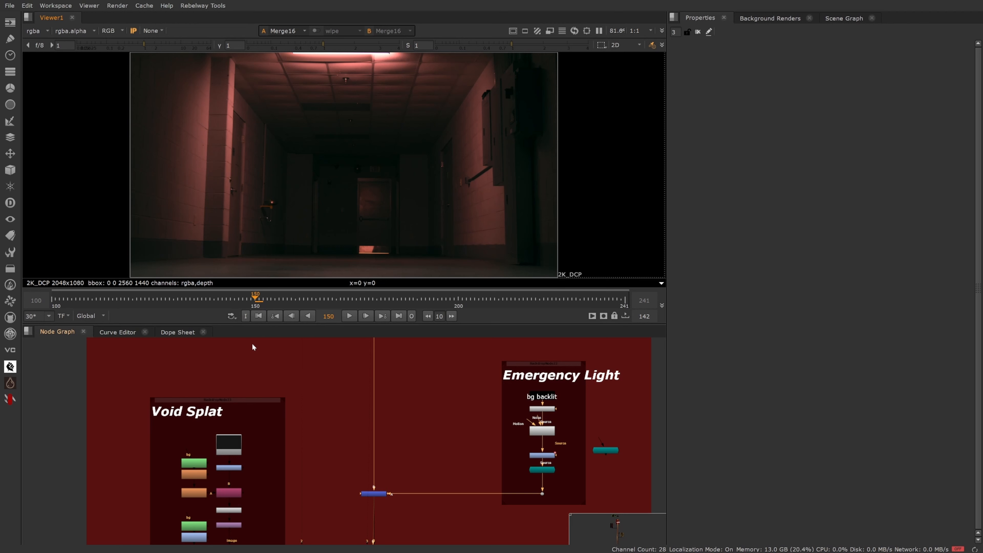
drag(256, 298, 387, 306)
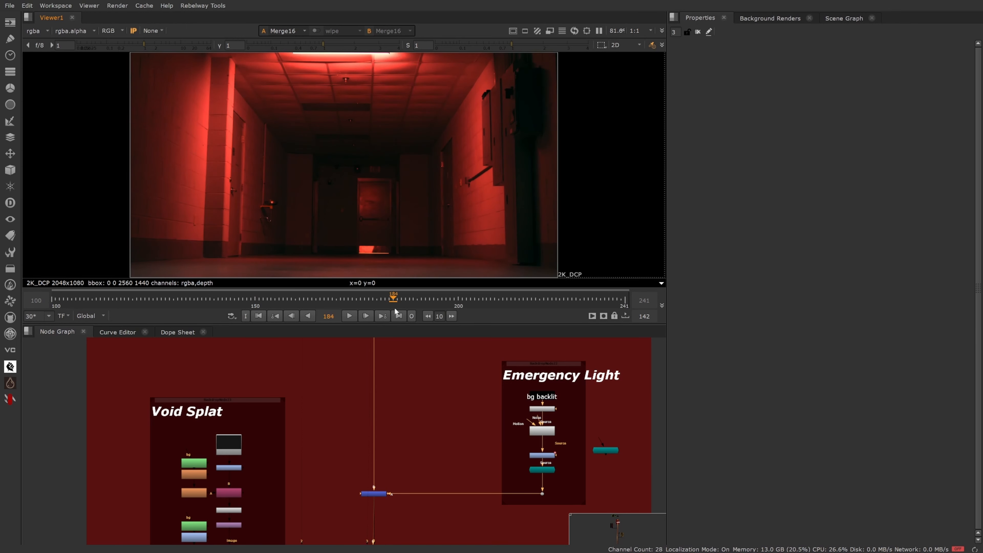
mouse_move(467, 304)
mouse_down()
mouse_move(336, 307)
mouse_move(459, 305)
mouse_up()
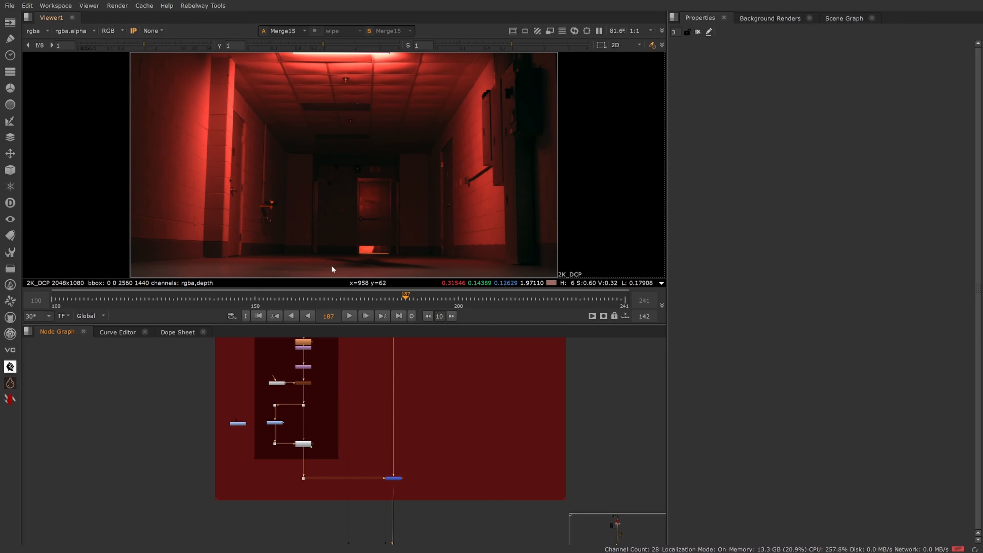
- Inspect the Void Splat branch in the alpha channel, viewing the silhouette from iBlur1 through to the CornerPin2D1 output
scroll(374, 262, up, 8)
middle_drag(427, 238, 397, 244)
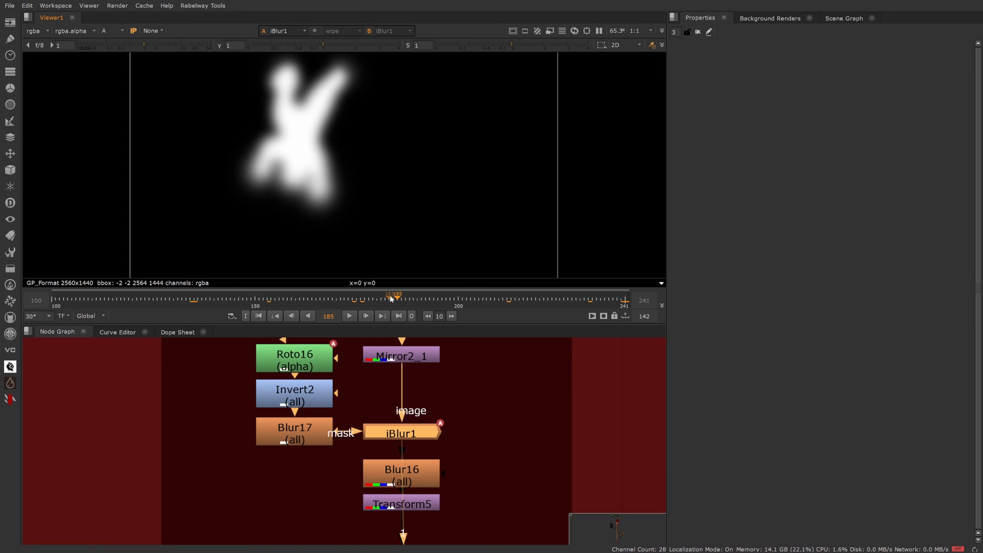
click(489, 416)
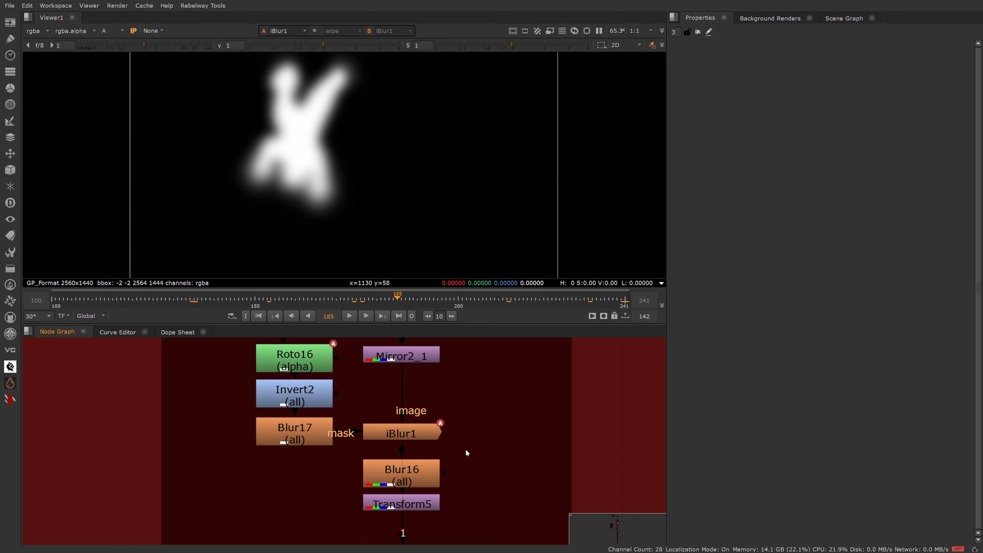
click(433, 478)
key(1)
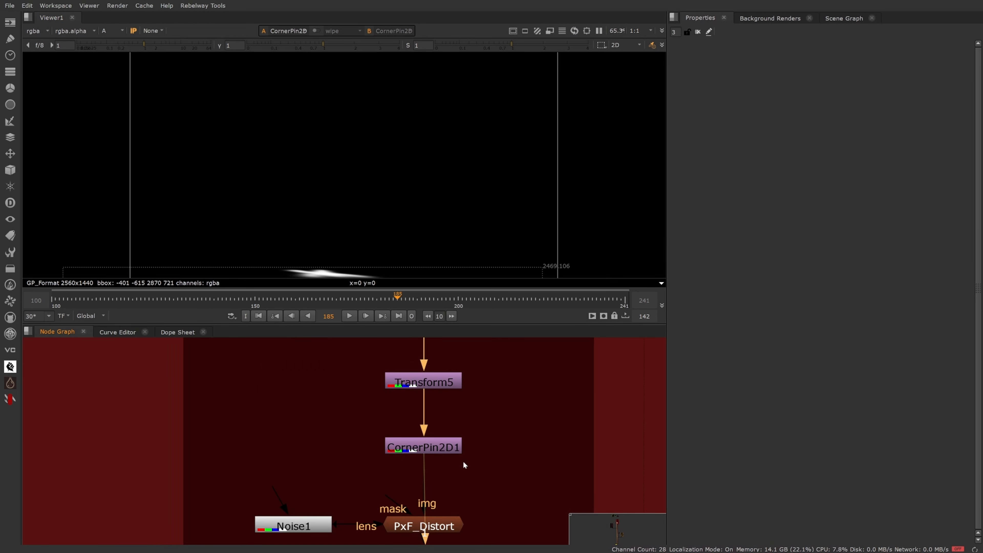
scroll(328, 271, up, 7)
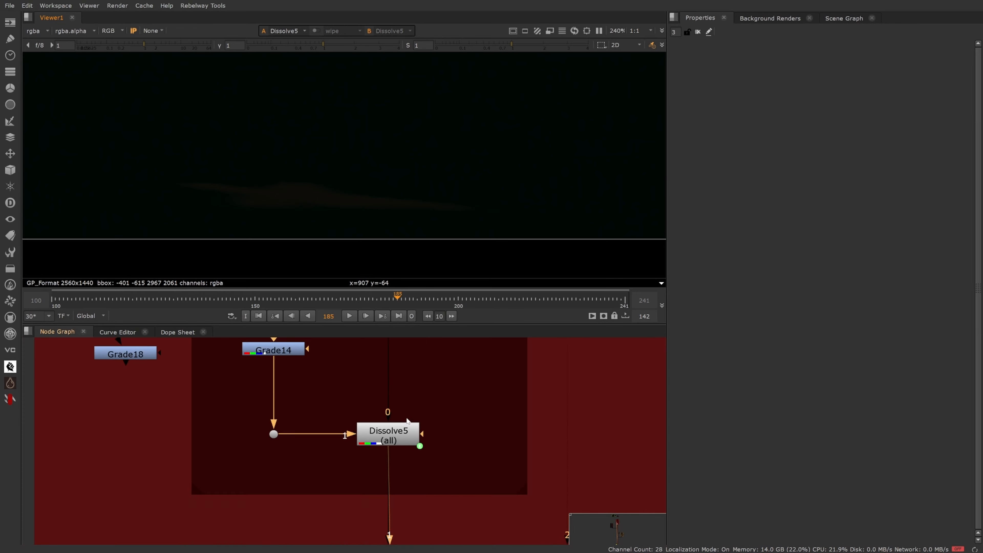
- Display the expression links and examine the connections from the Emergency Light's Grade11 to Dissolve5 and the other linked nodes
middle_drag(407, 422, 375, 413)
scroll(368, 504, down, 5)
scroll(366, 511, down, 7)
key(alt+e)
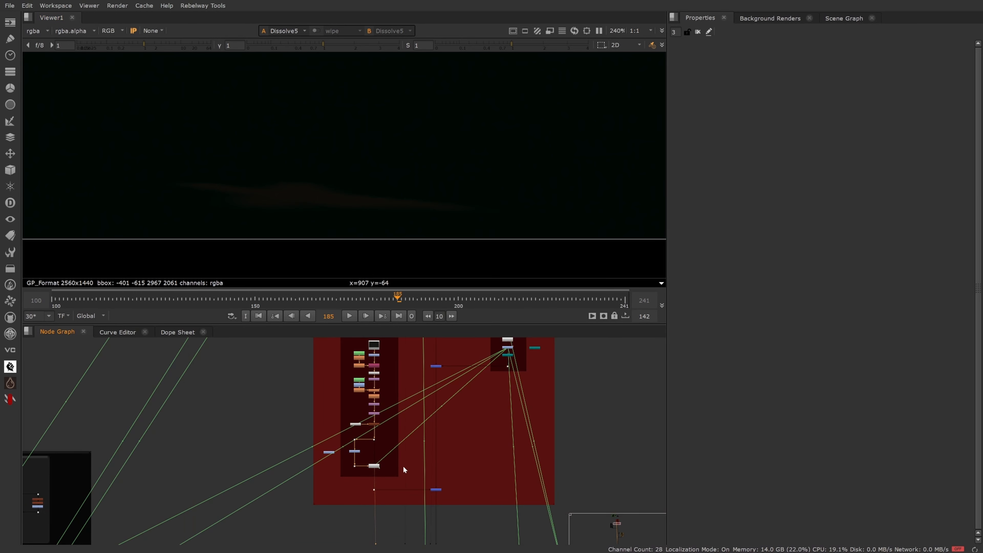
scroll(453, 390, up, 8)
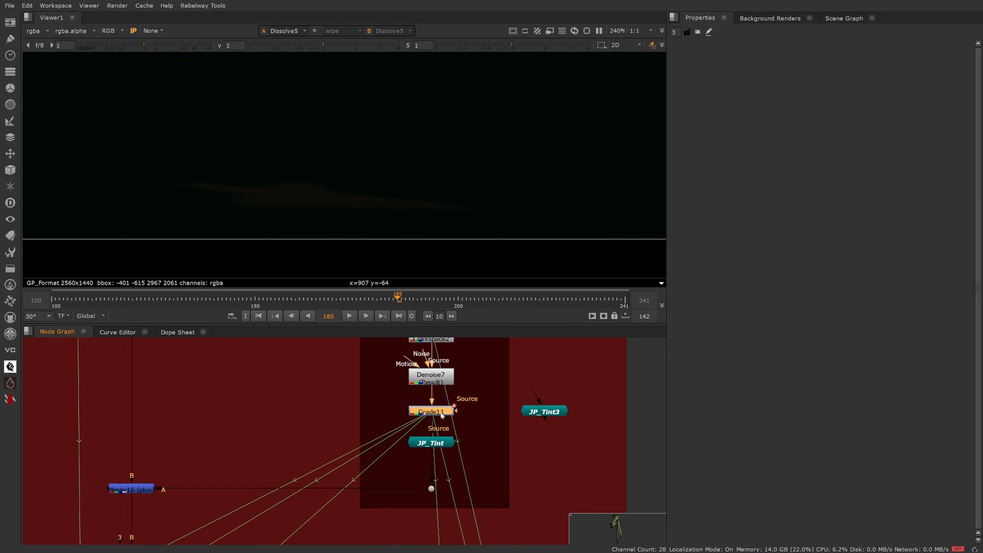
scroll(441, 416, up, 2)
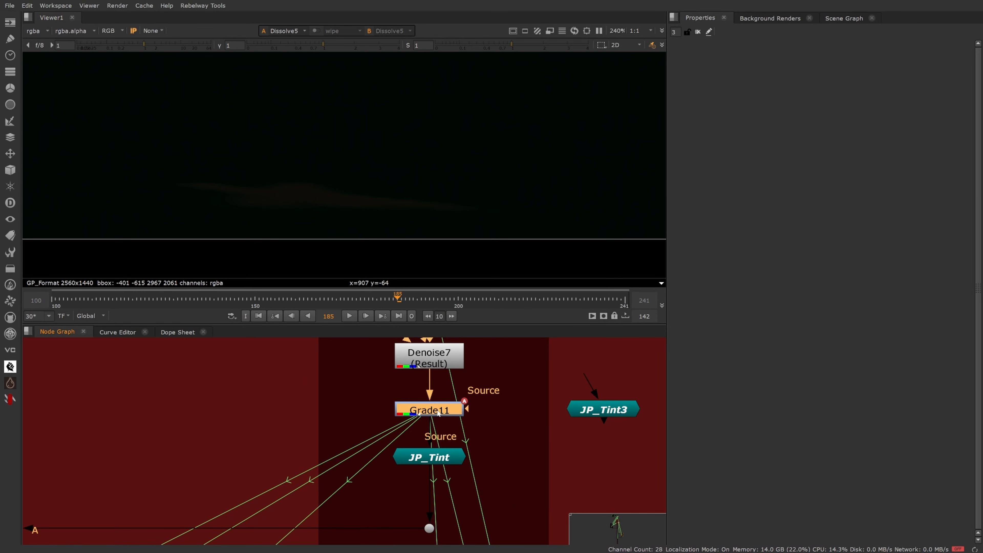
click(463, 423)
scroll(340, 472, down, 10)
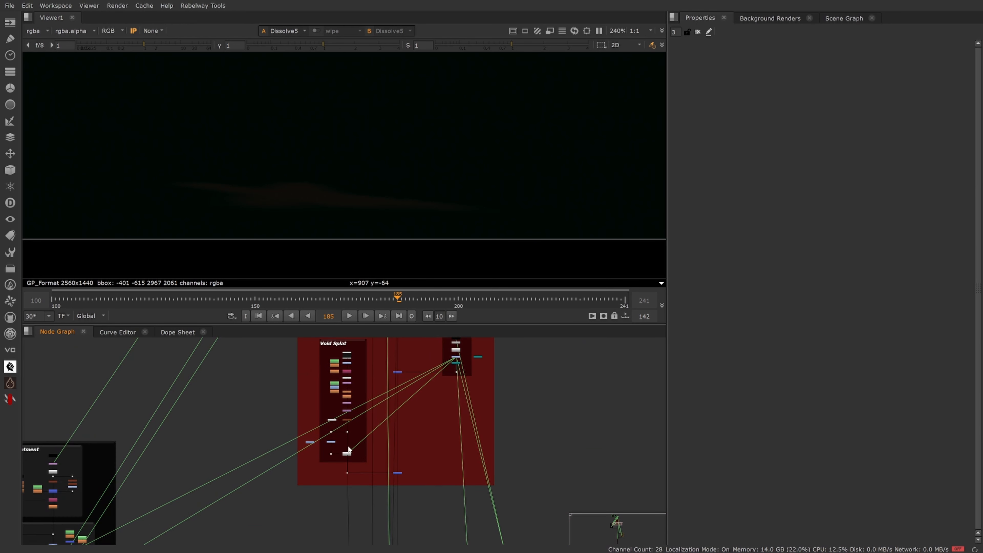
scroll(349, 448, up, 5)
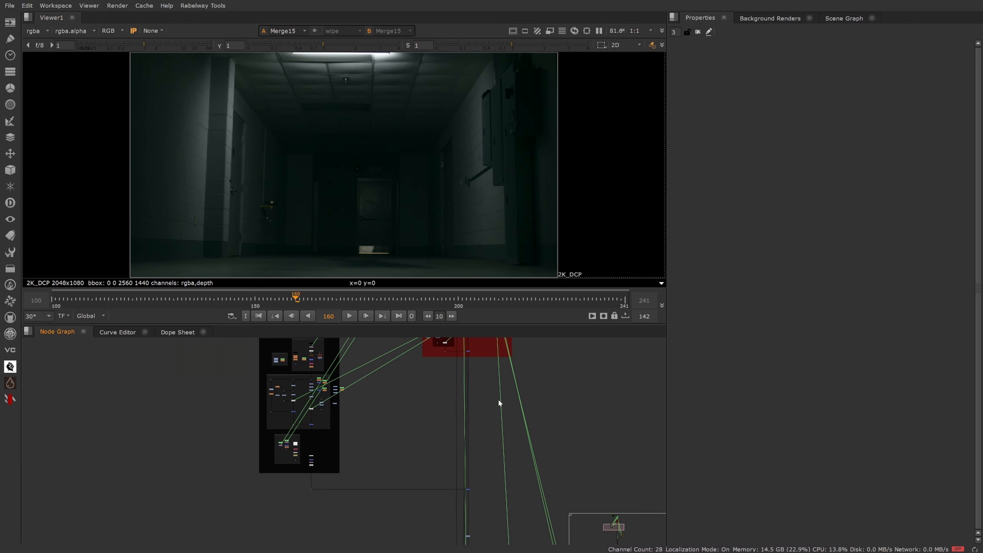
- View the Merge2 composite of the Void over the hallway and the Dot2 output of the Void branch
drag(459, 472, 488, 503)
key(1)
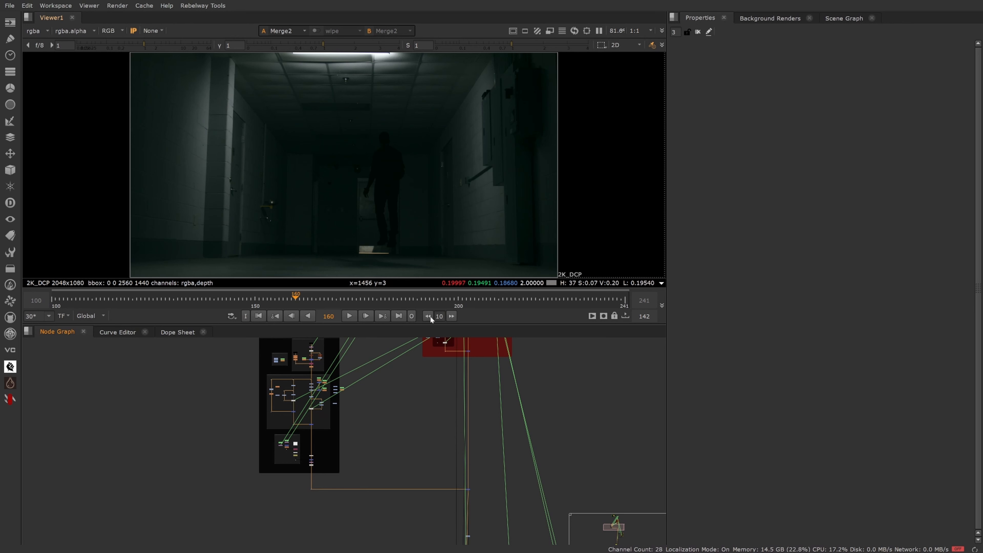
drag(332, 479, 293, 497)
key(1)
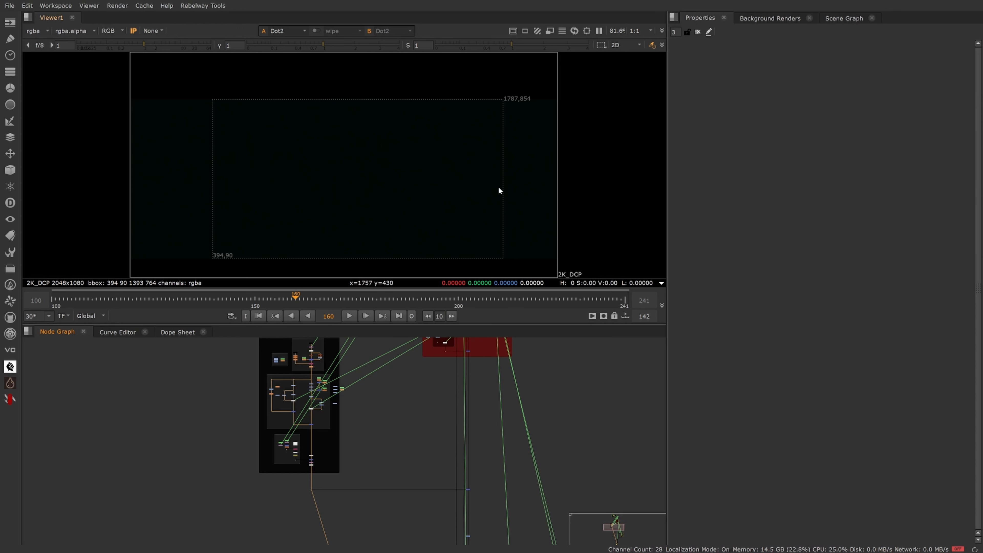
- Locate the VIEWER_INPUT node near Viewer1 and switch it off and on to compare its effect on the Dot2 view
scroll(411, 458, down, 6)
middle_drag(419, 514, 399, 456)
scroll(400, 456, up, 8)
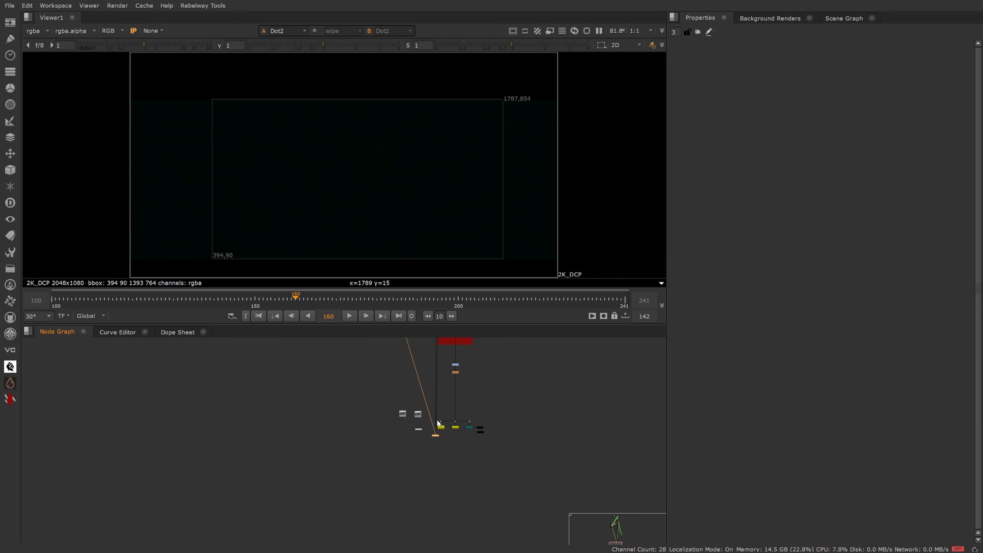
scroll(439, 423, up, 8)
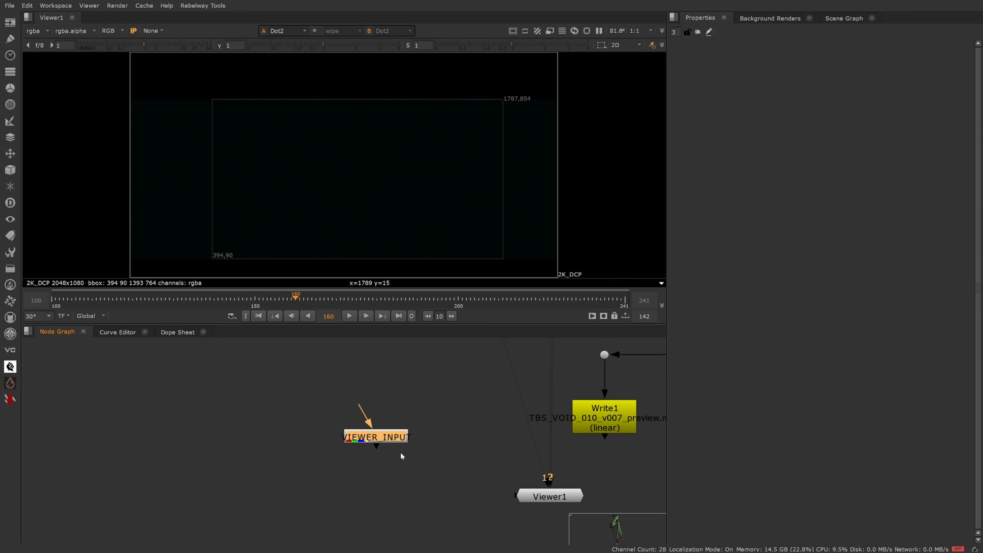
key(d)
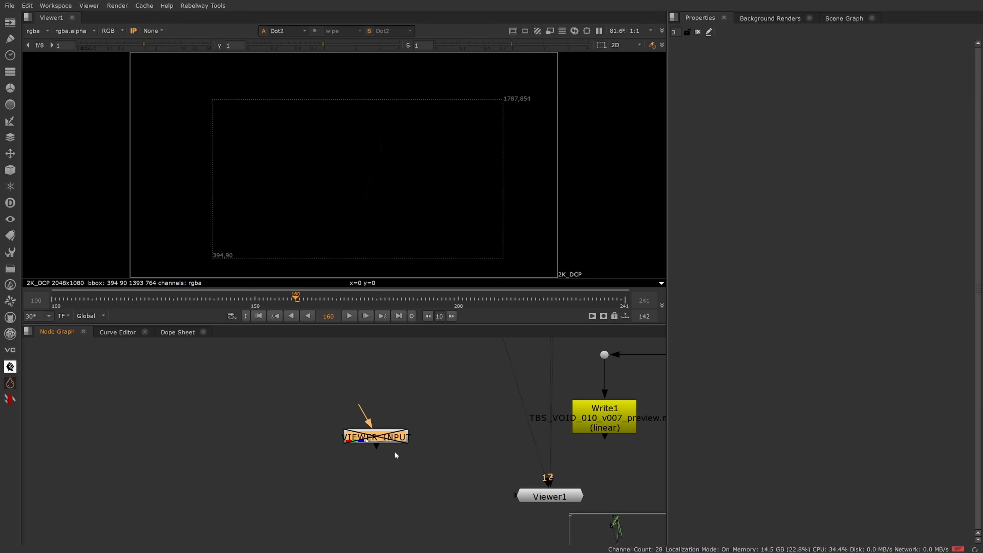
key(d)
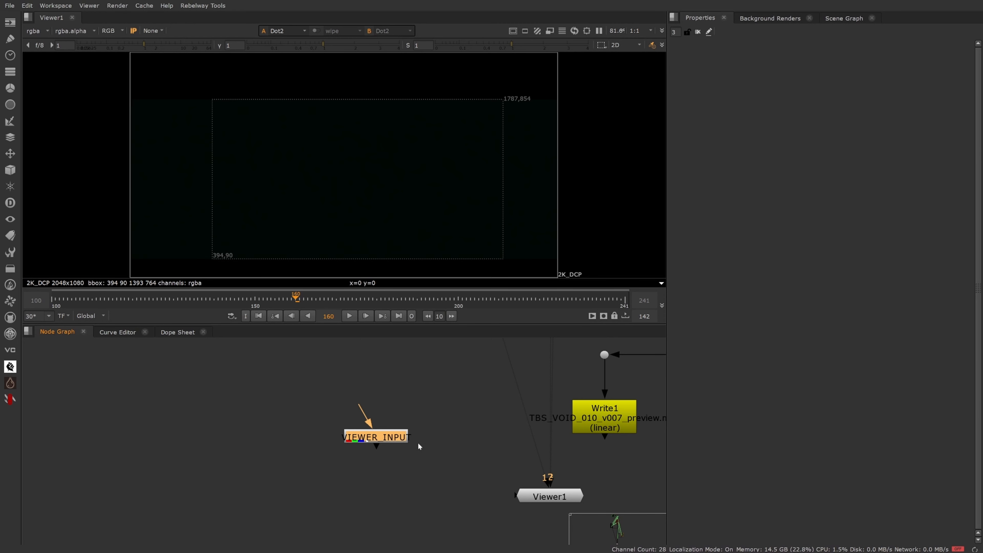
scroll(418, 443, down, 5)
click(482, 437)
key(ctrl+z)
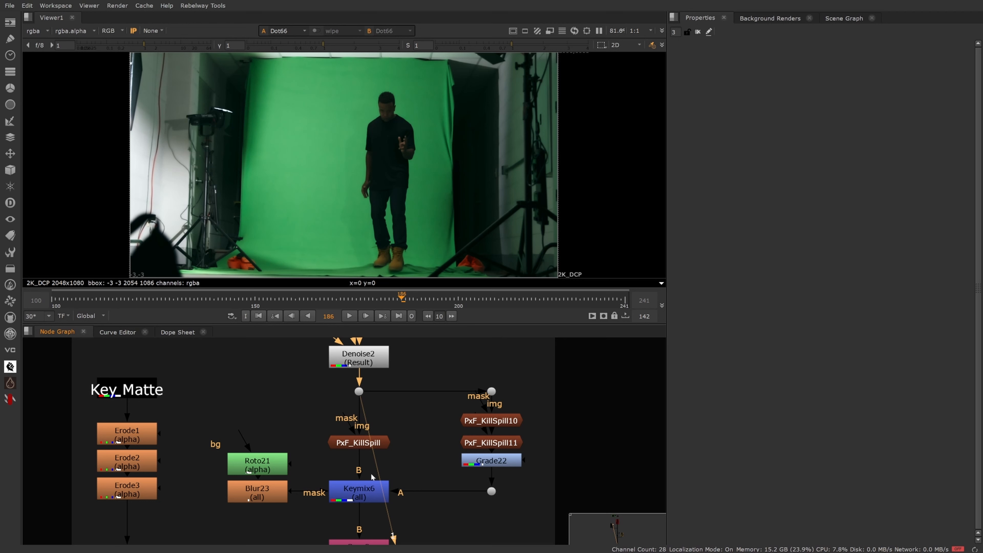
- Examine the VOID Plate branch from Transform_Stabilize and Denoise2 to the Key_Matte erodes and the Copy2 node
middle_drag(364, 407, 366, 521)
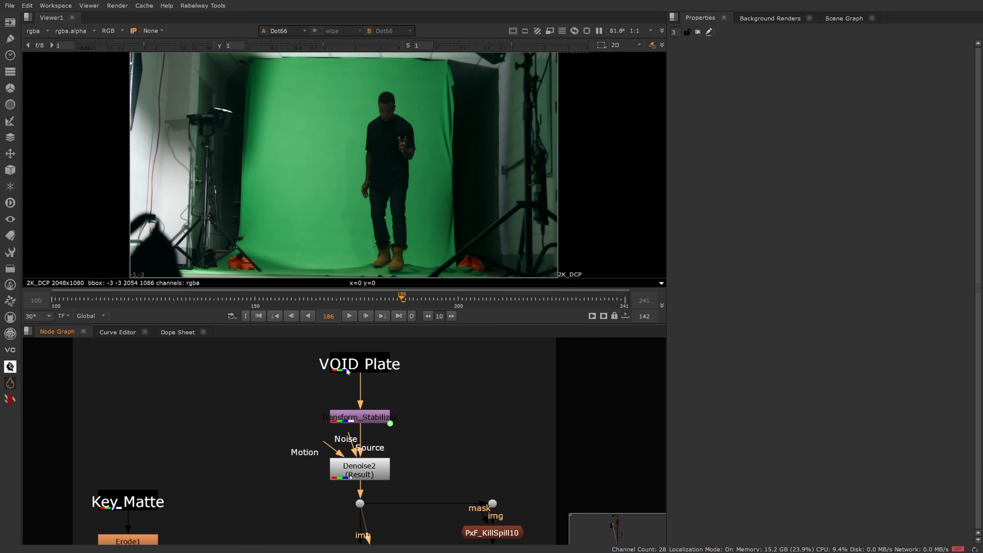
middle_drag(366, 445, 367, 402)
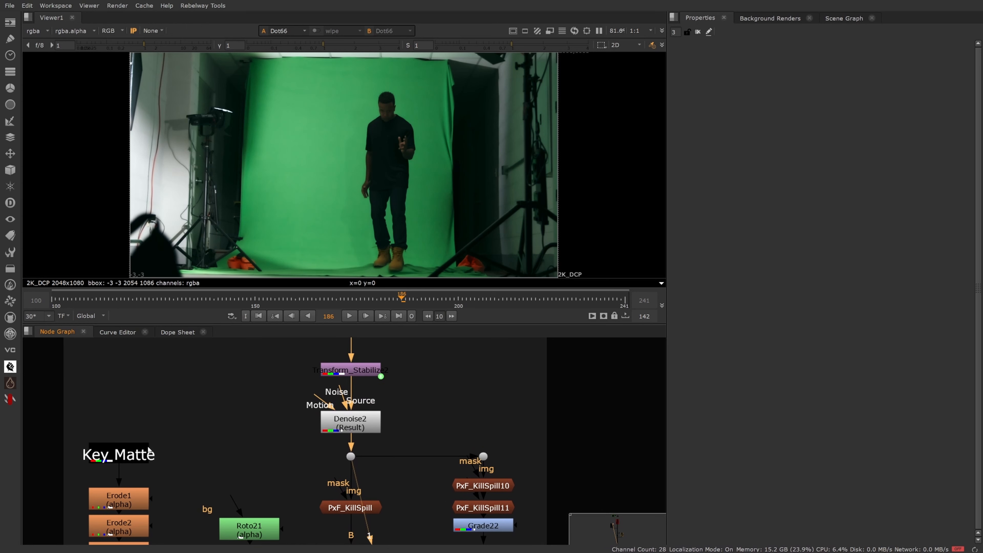
click(131, 453)
click(212, 442)
middle_drag(239, 506, 167, 400)
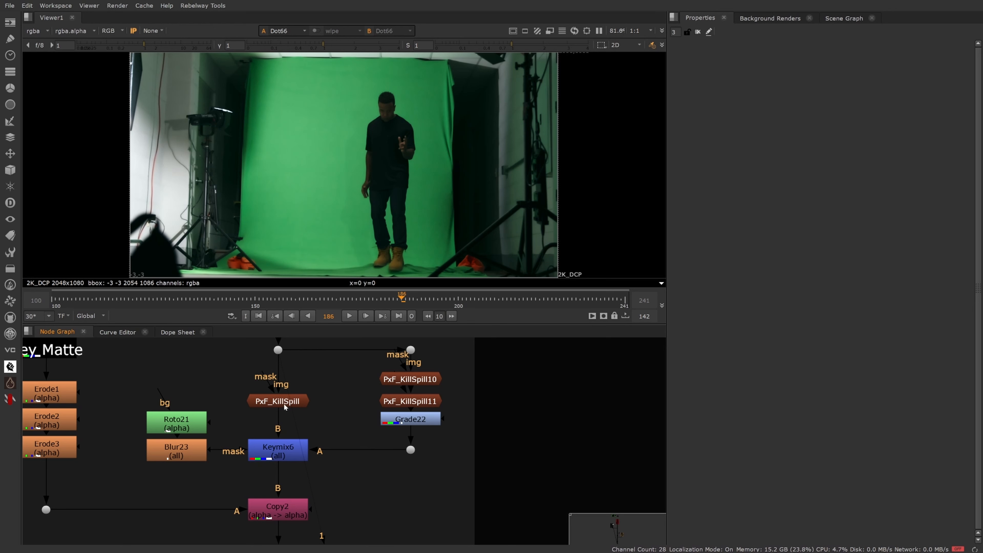
- View the despilled Void plate at PxF_KillSpill and select that node
middle_drag(291, 411, 317, 438)
scroll(318, 438, up, 2)
click(332, 429)
key(1)
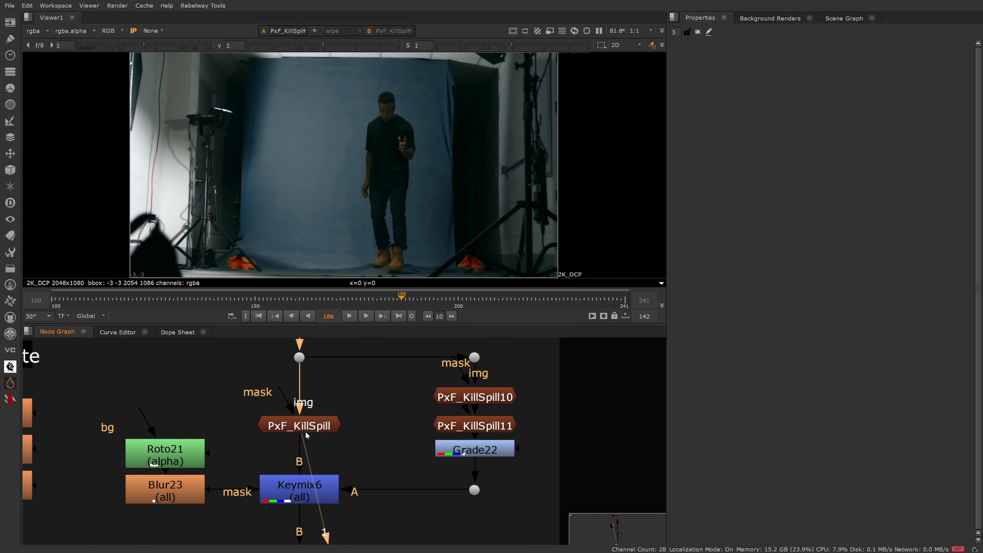
drag(342, 434, 243, 396)
click(318, 444)
click(322, 421)
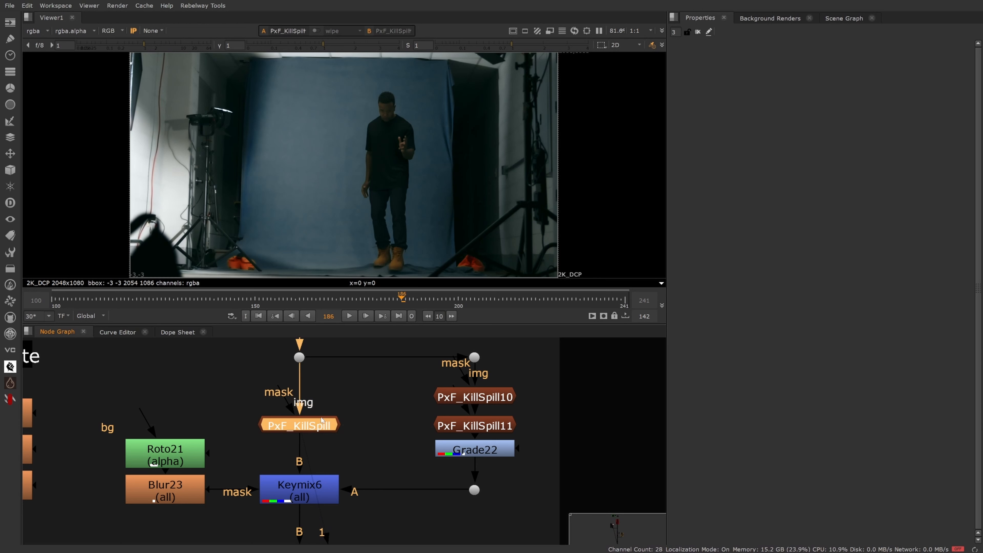
- Inspect the Void's boots up close in the PxF_KillSpill output and return to the full frame
click(492, 522)
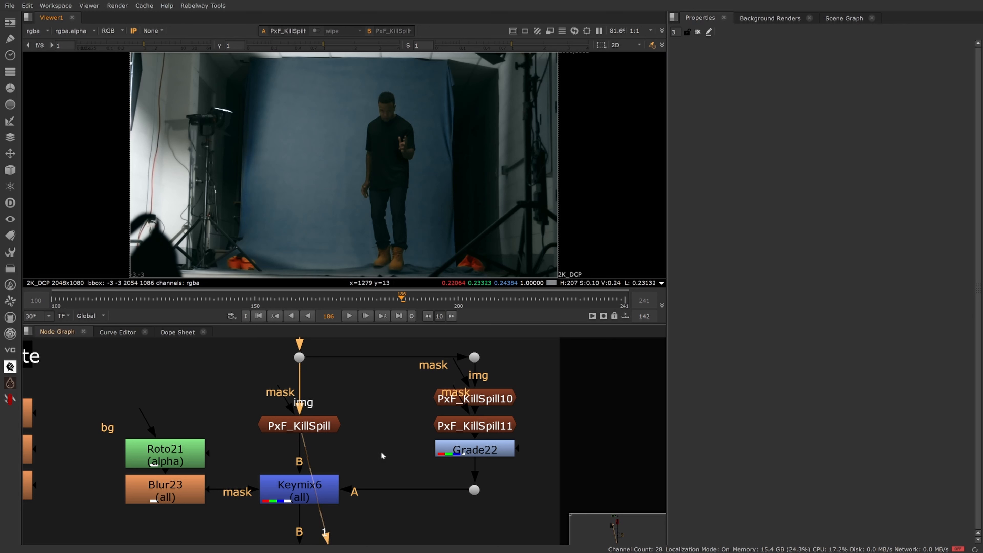
click(326, 517)
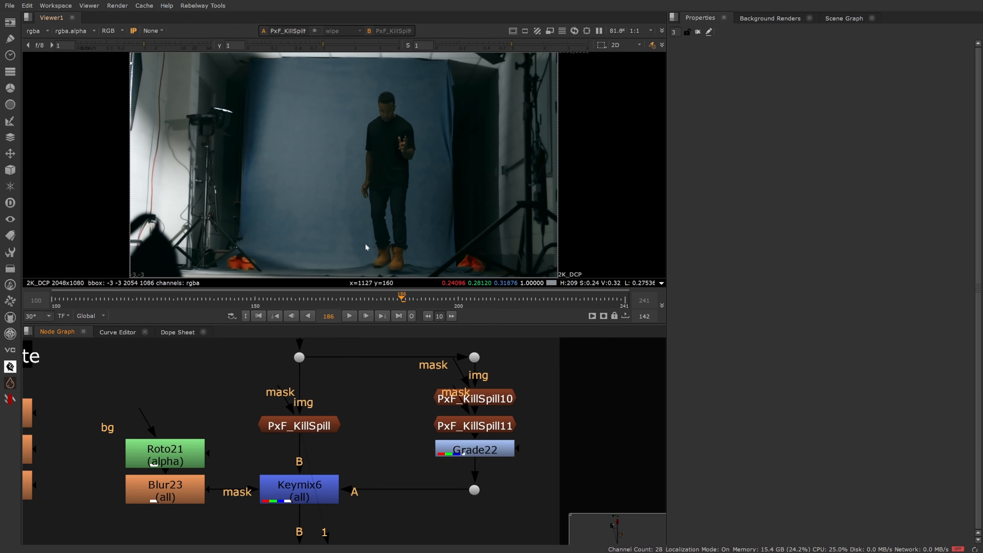
scroll(407, 252, up, 5)
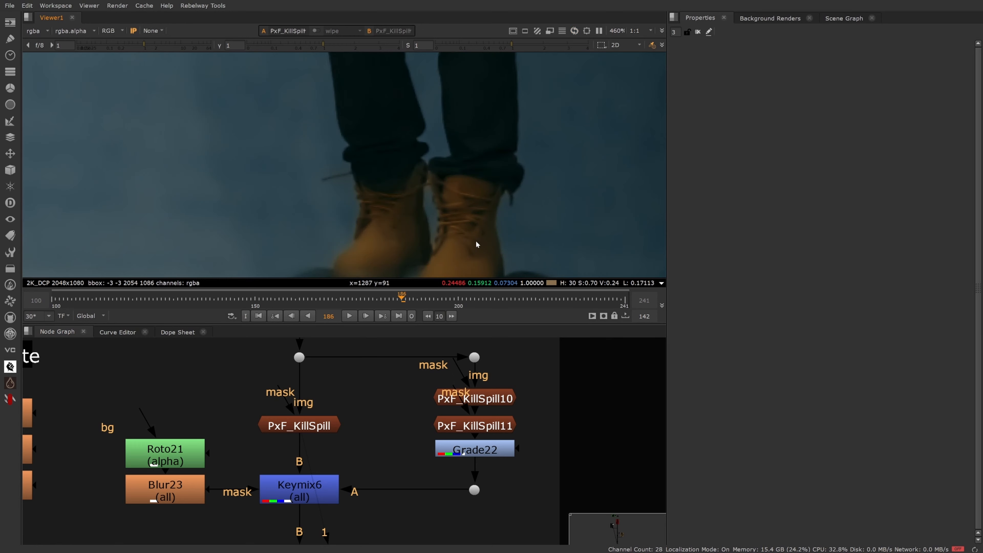
key(f)
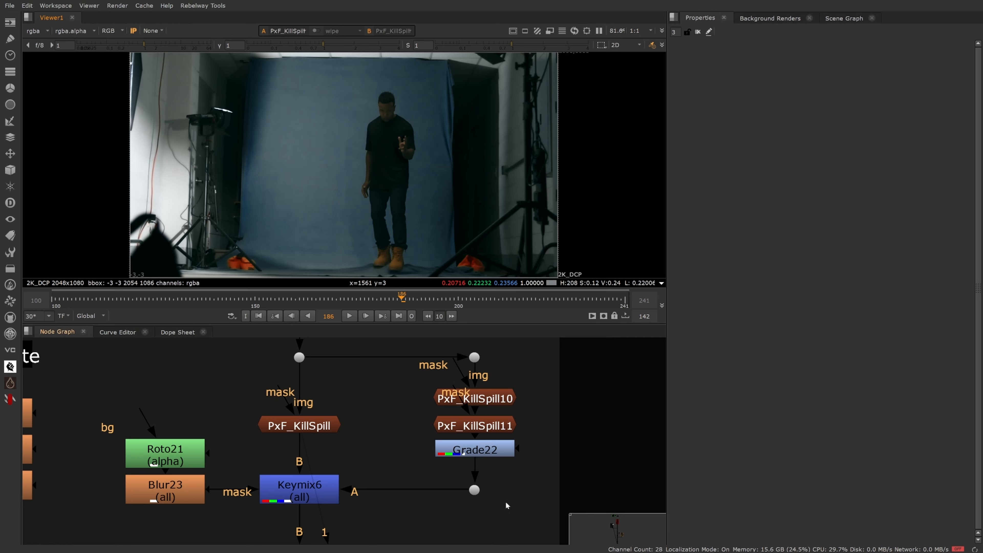
- View the output of the Grade22 branch and compare it with the Keymix6 result that mixes both despills
click(474, 490)
key(1)
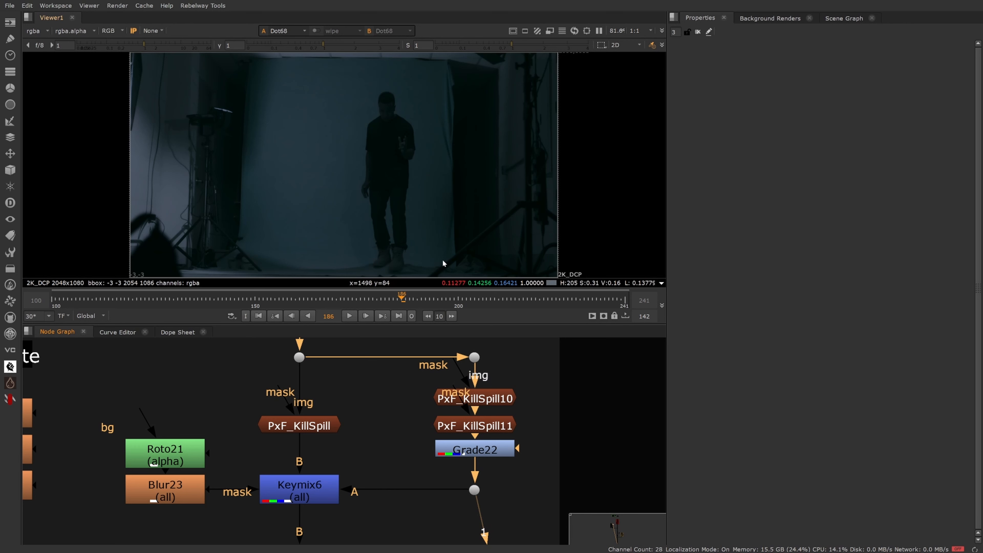
click(300, 500)
key(1)
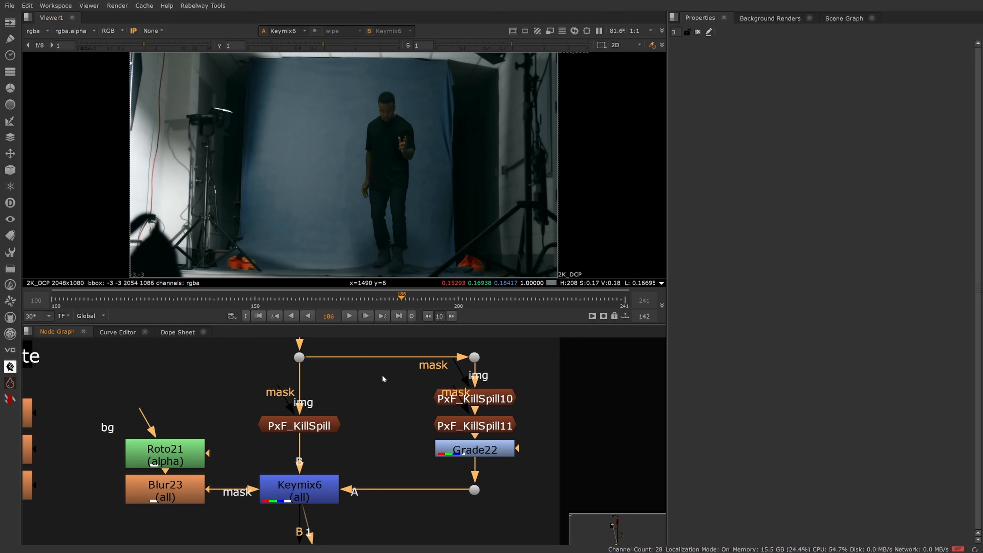
click(317, 496)
key(d)
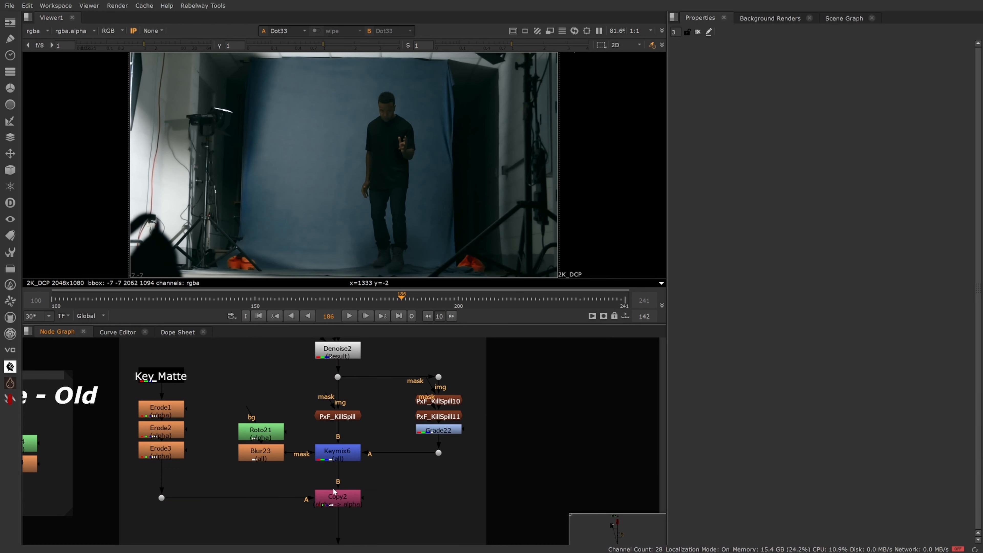
- View the eroded Key_Matte output below Erode3 and inspect the edges around the Void's head and arm
drag(137, 481, 207, 522)
key(1)
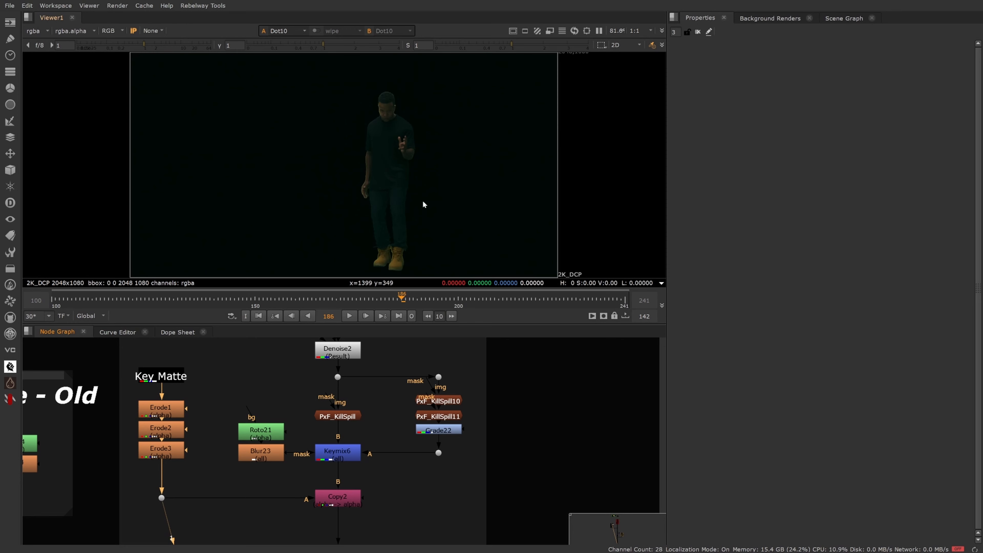
scroll(382, 95, up, 8)
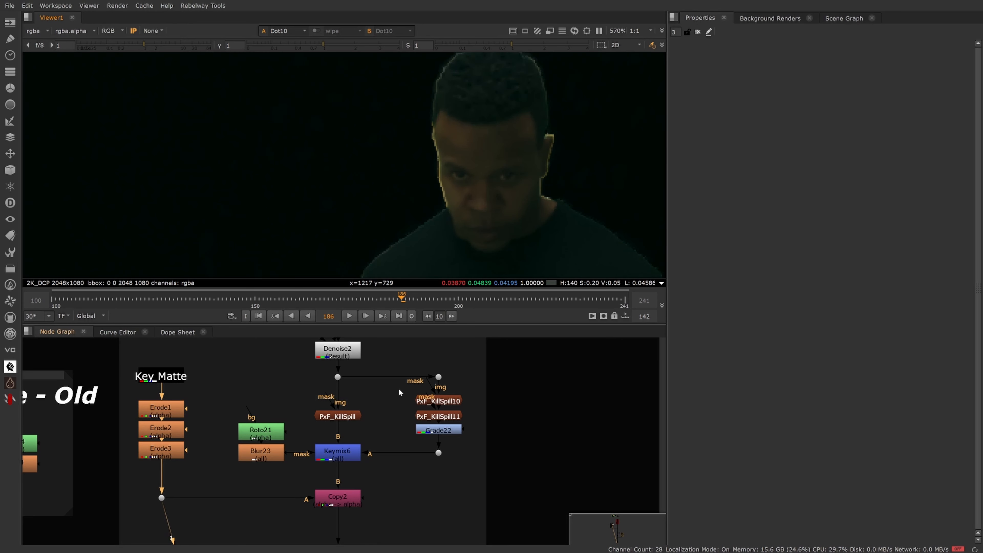
middle_drag(399, 439, 395, 383)
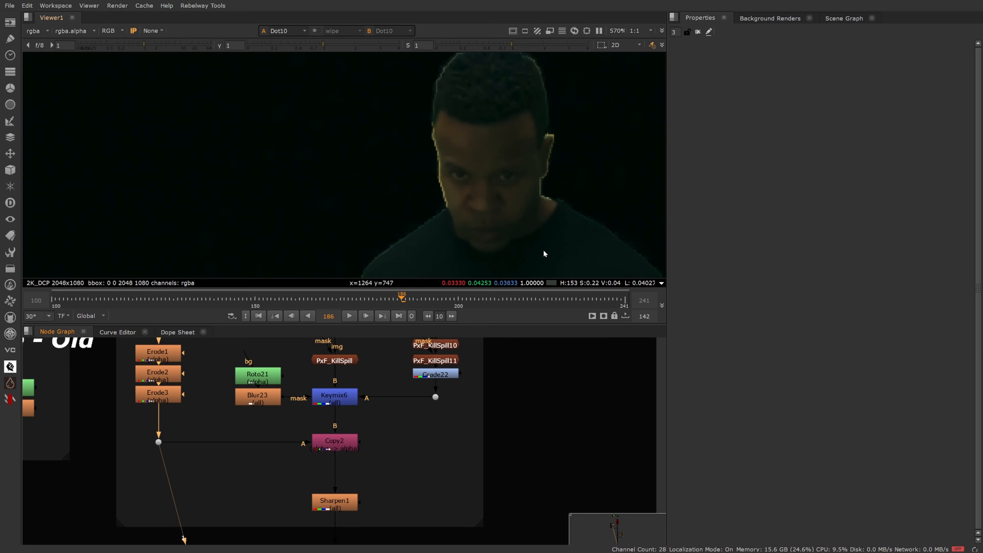
scroll(497, 235, down, 4)
scroll(496, 233, down, 1)
middle_drag(466, 244, 420, 75)
scroll(451, 204, up, 4)
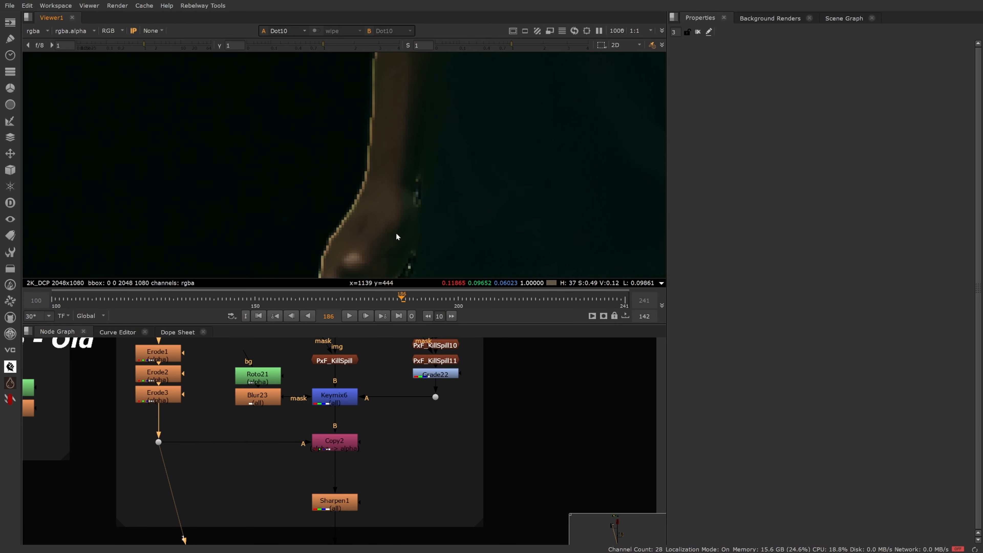
scroll(361, 449, up, 2)
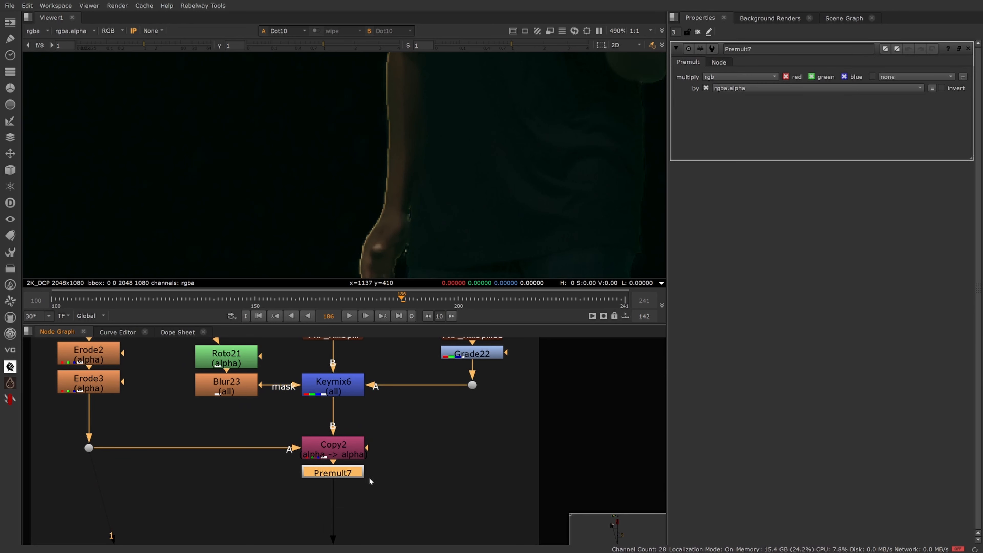
- Insert a Premult node directly below Copy2 and inspect the arm's edge in its output
drag(357, 472, 356, 492)
key(1)
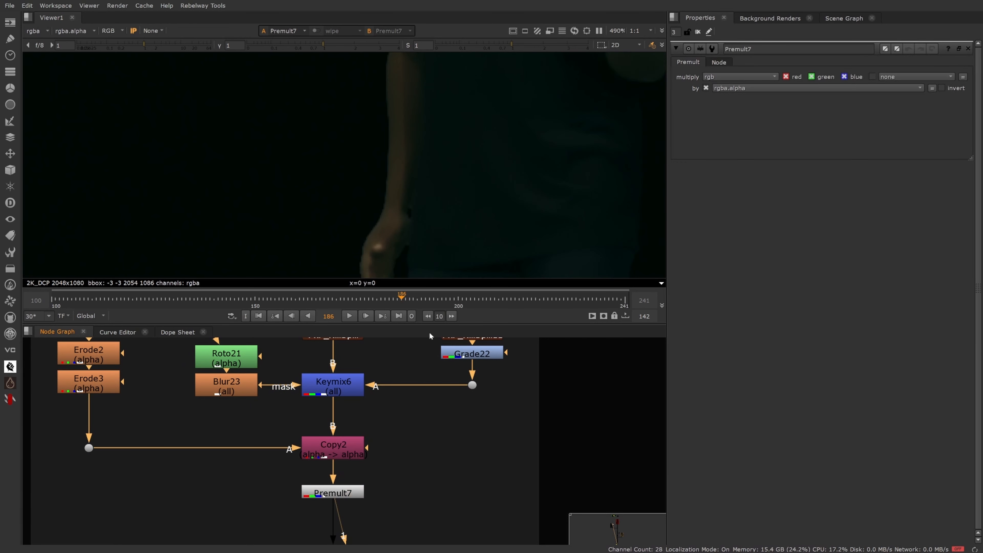
scroll(419, 184, up, 6)
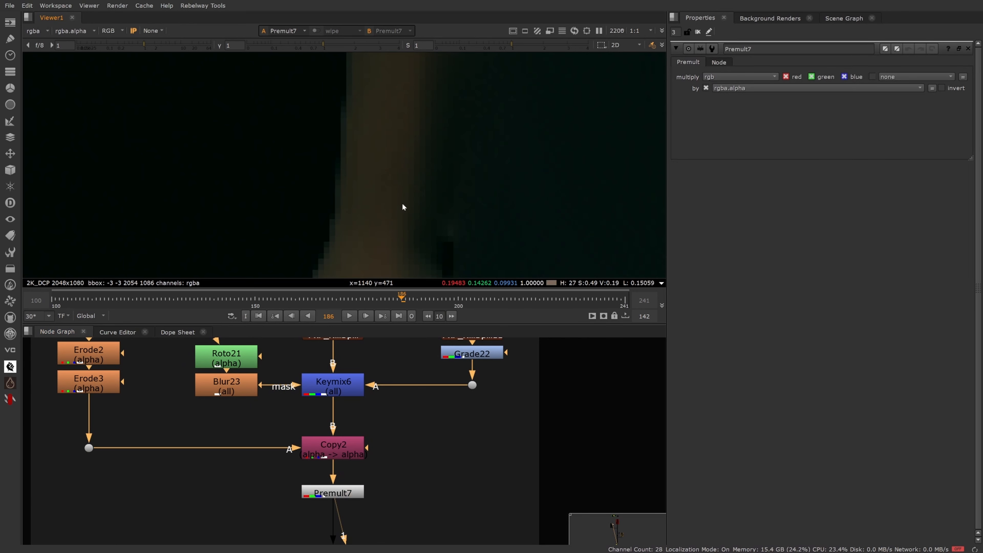
- Switch PxF_KillSpill off and on to compare the spill on the Void's hand, head and boots in the Premult7 view
scroll(351, 450, down, 3)
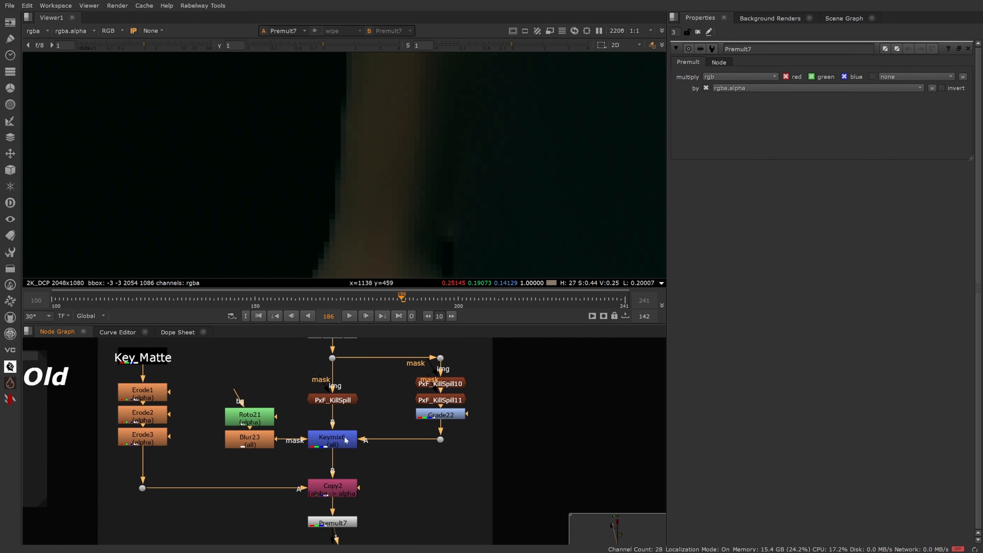
click(349, 401)
scroll(398, 164, down, 8)
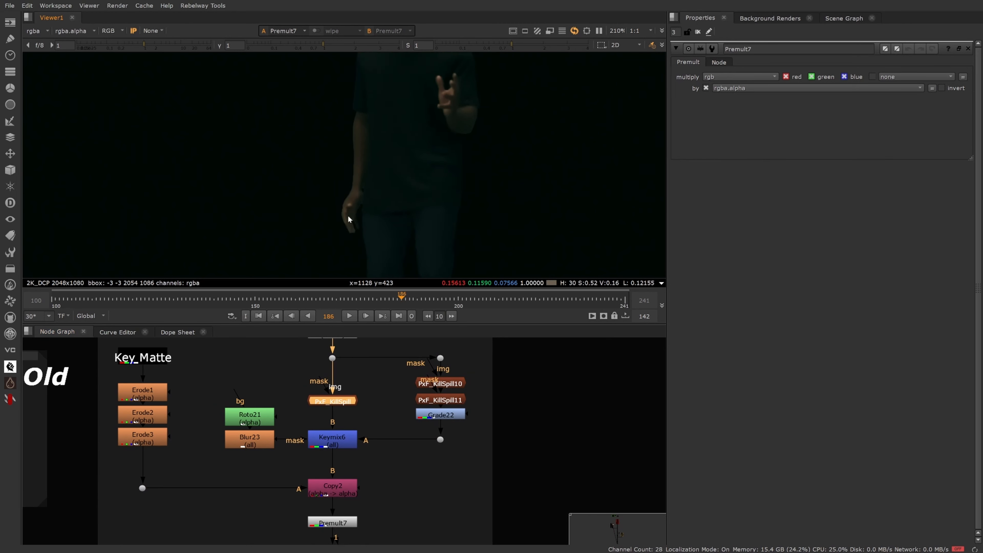
scroll(423, 130, up, 6)
scroll(423, 130, up, 3)
key(d)
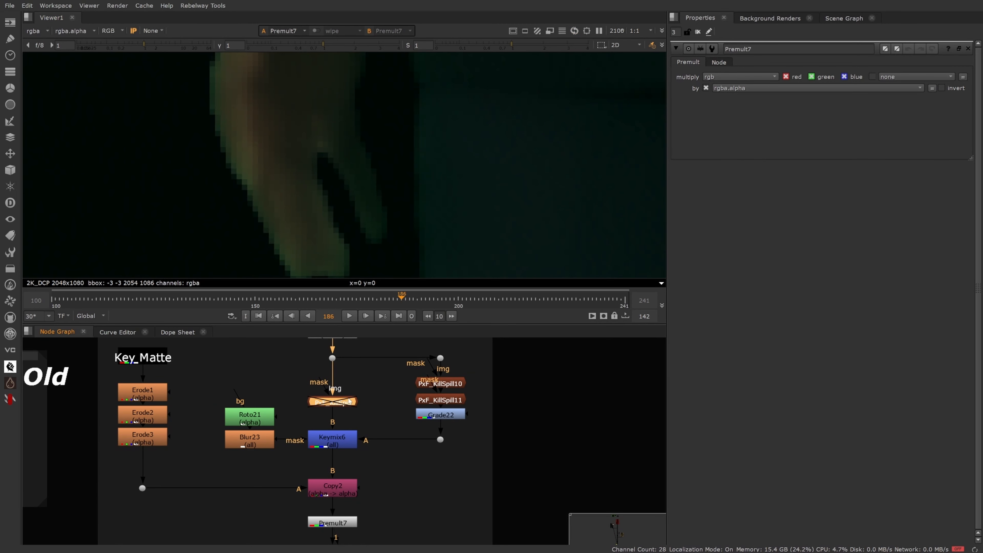
scroll(250, 154, down, 8)
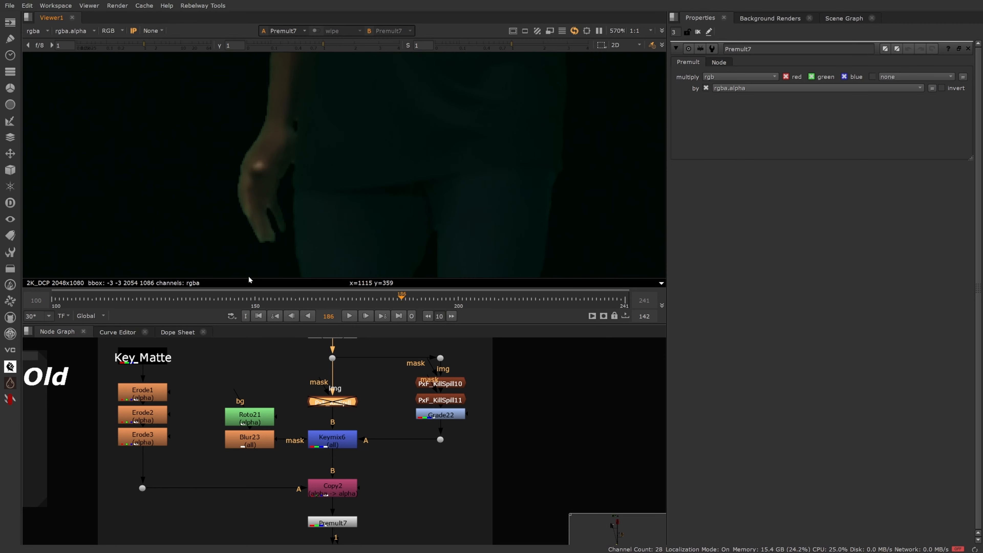
scroll(284, 223, down, 15)
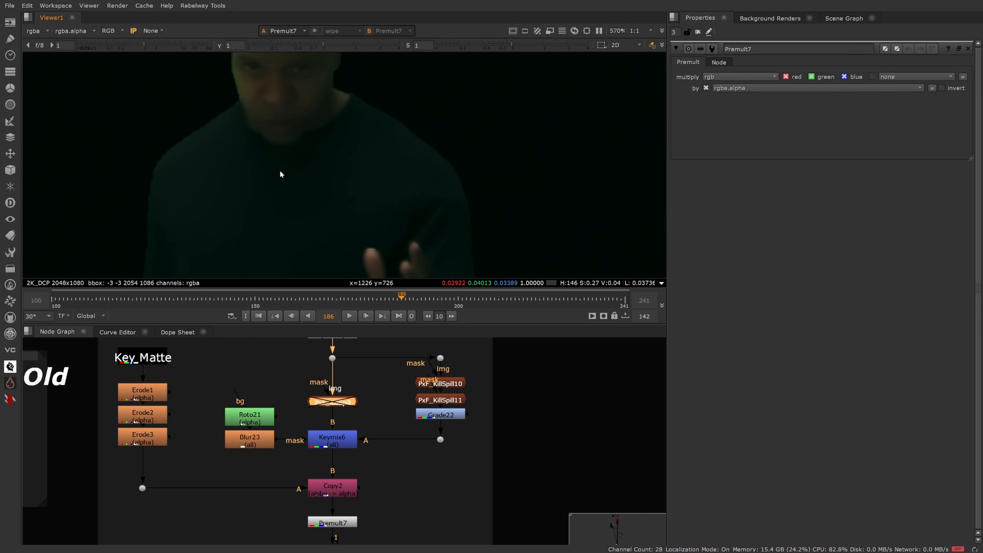
scroll(298, 135, up, 14)
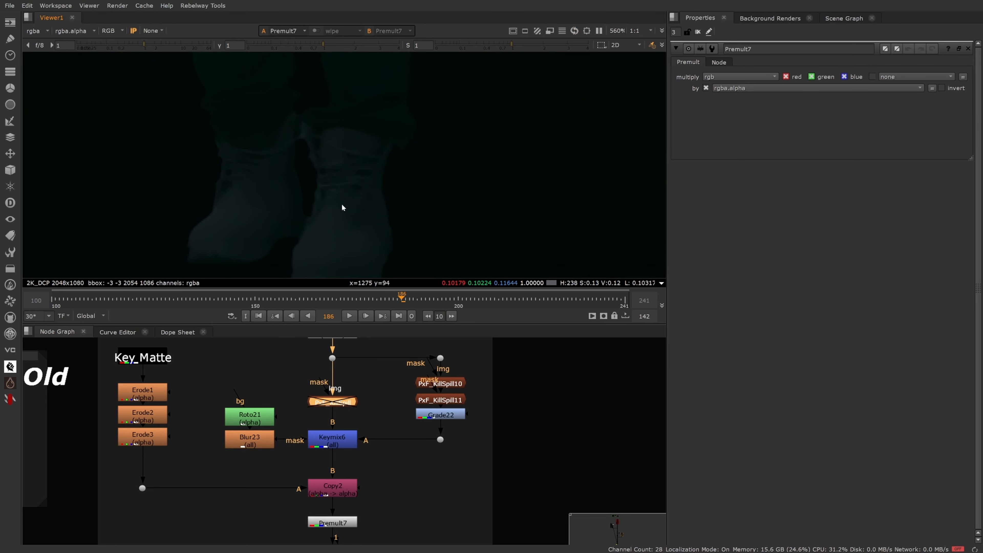
key(d)
- Bypass Keymix6 while toggling PxF_KillSpill to compare the despill on the boots, and re-enable Keymix6
key(d)
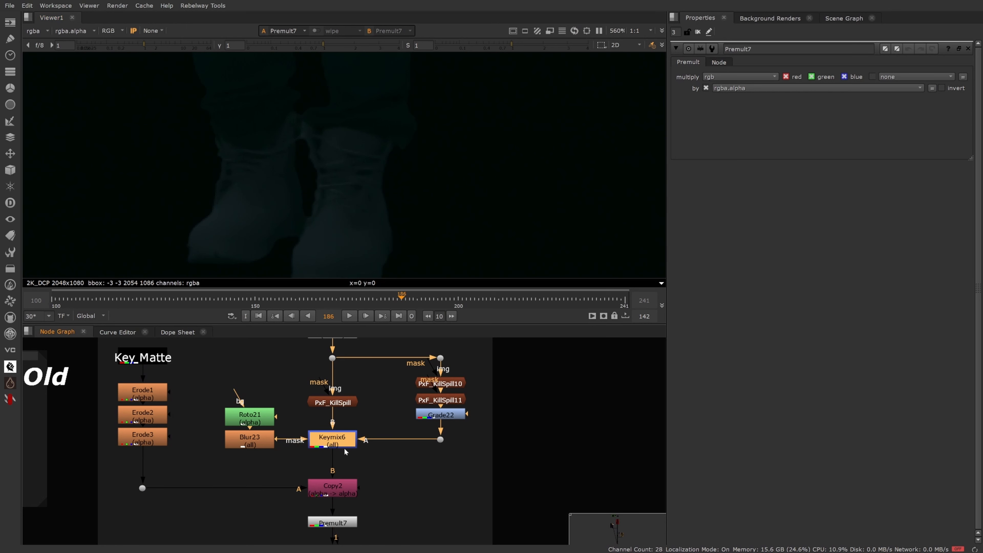
scroll(373, 217, down, 4)
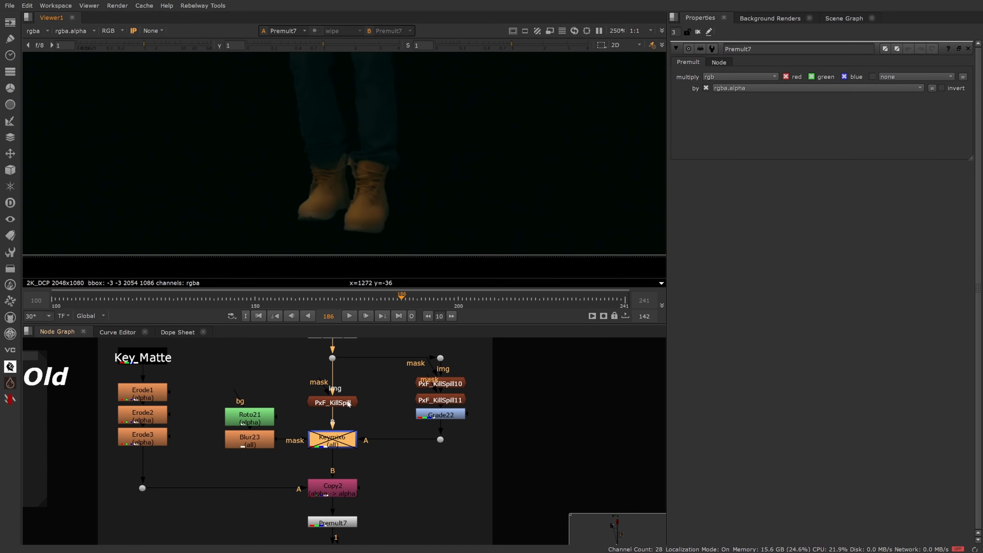
key(Up)
key(d)
scroll(367, 206, up, 4)
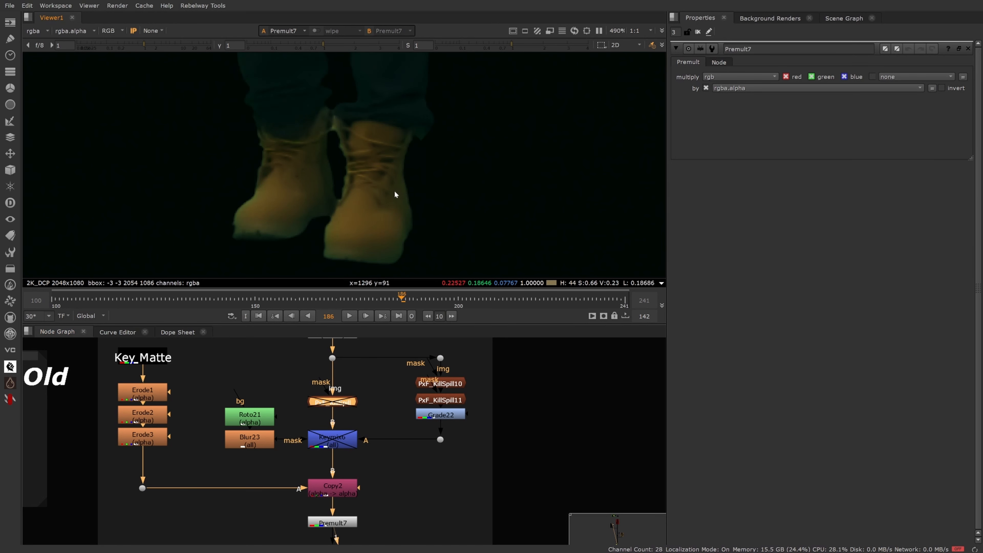
scroll(402, 209, up, 4)
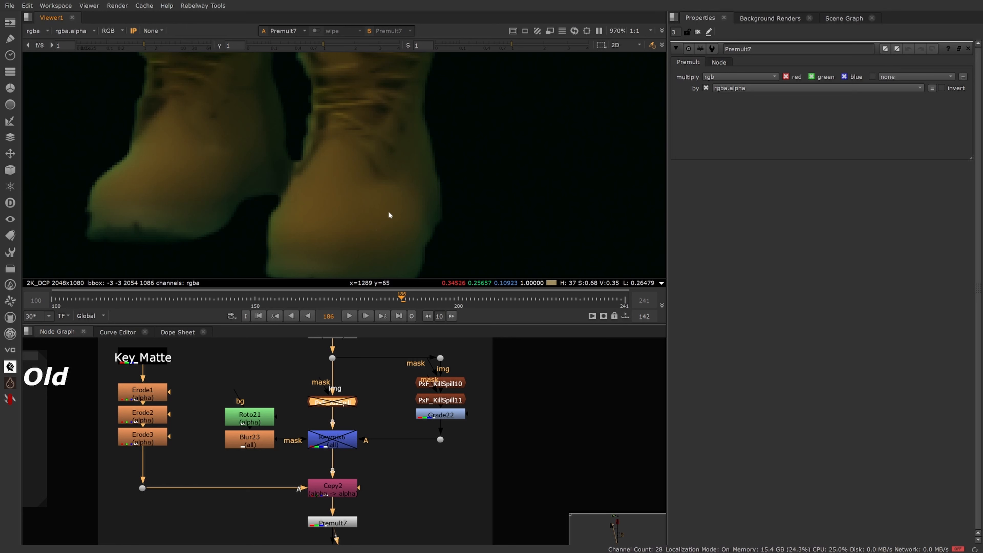
key(d)
key(d)
key(d)
click(343, 442)
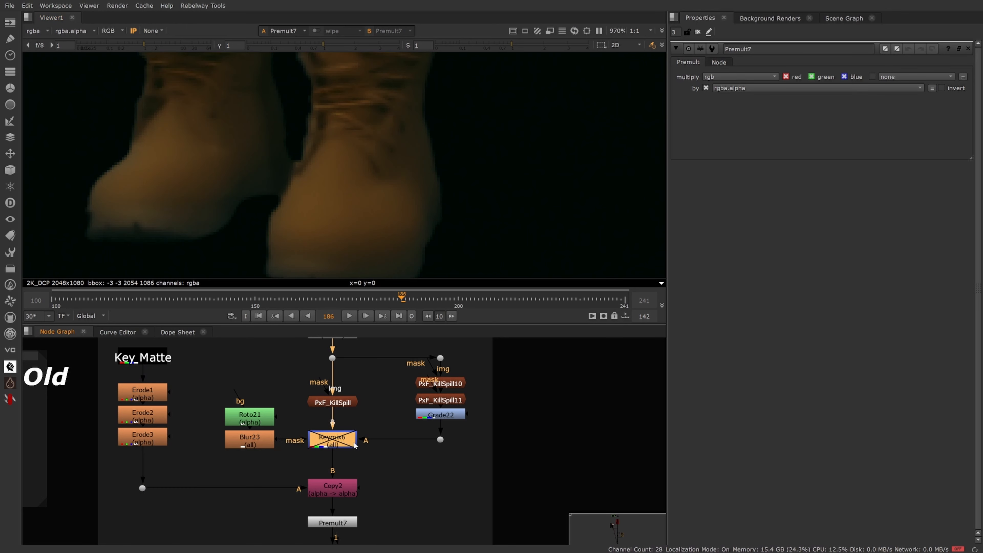
key(d)
scroll(392, 224, down, 6)
scroll(393, 225, down, 5)
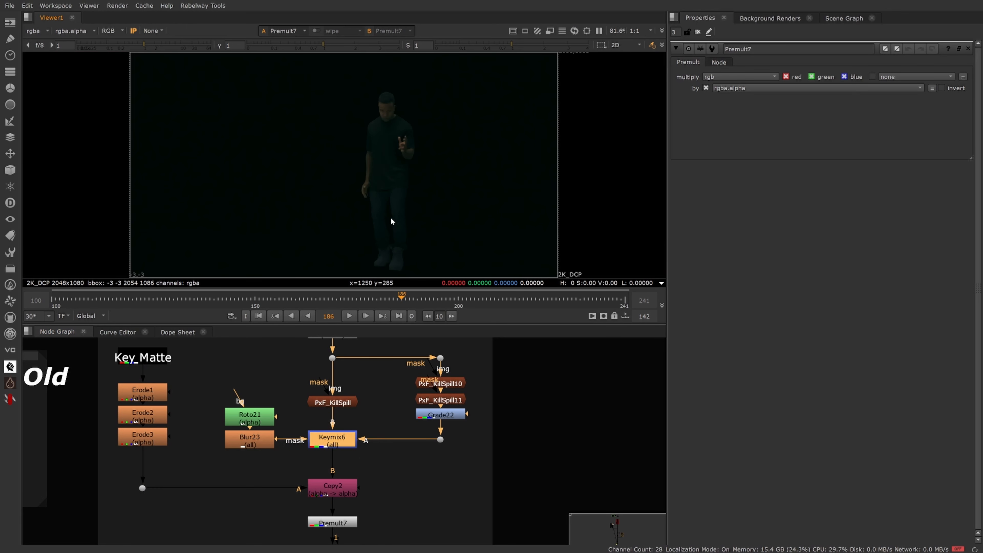
- Examine the Silhouette - Old group and its Clamp3, ColorCorrect4, contrast_fix1 and Grade8 nodes beside the Roto14 mask
scroll(355, 448, down, 8)
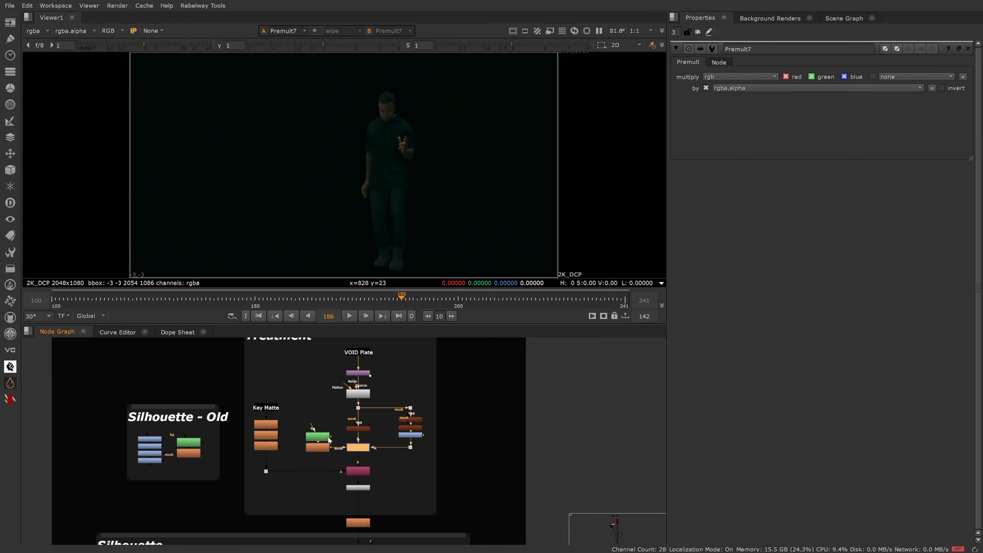
click(381, 491)
scroll(405, 495, down, 3)
middle_drag(405, 495, 304, 497)
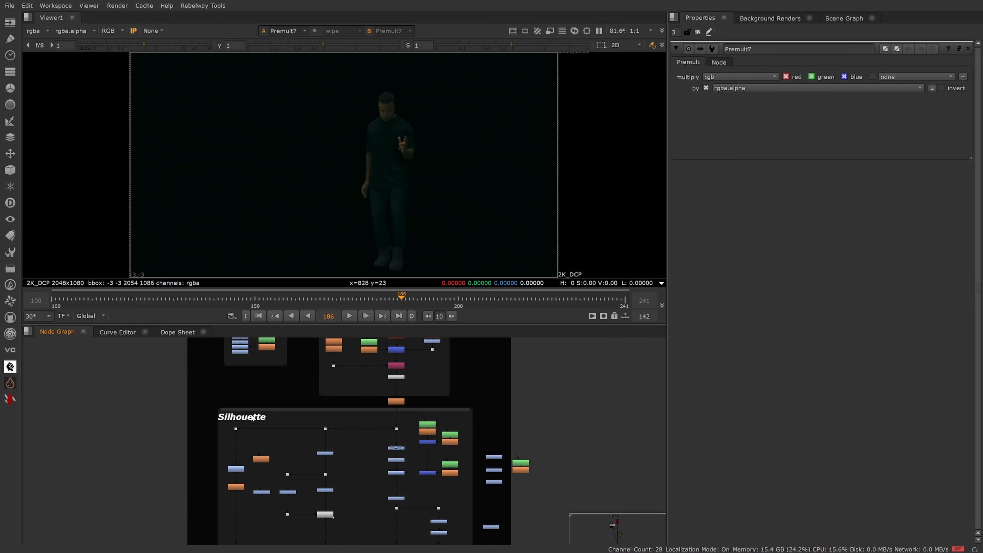
middle_drag(262, 359, 222, 436)
scroll(221, 437, up, 3)
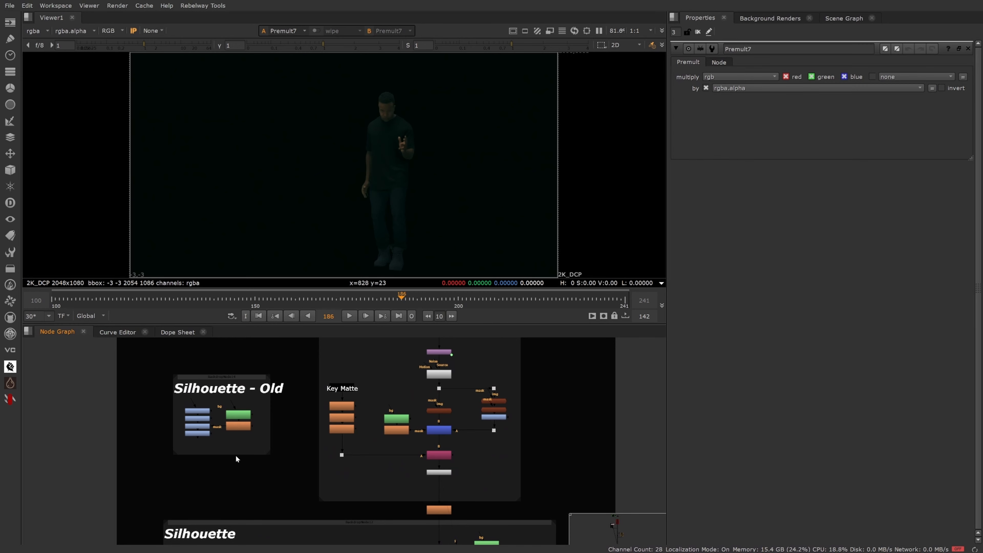
scroll(247, 445, up, 5)
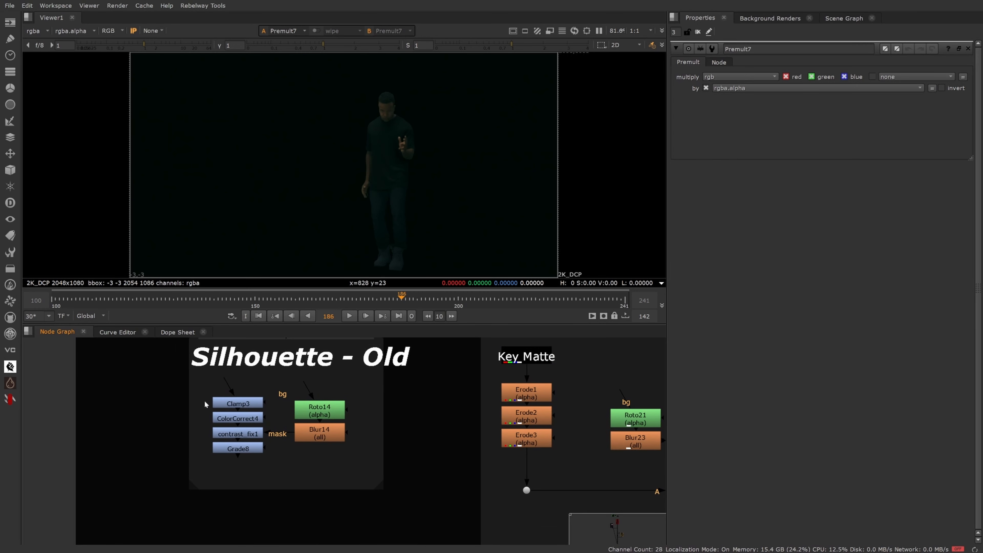
drag(195, 379, 279, 485)
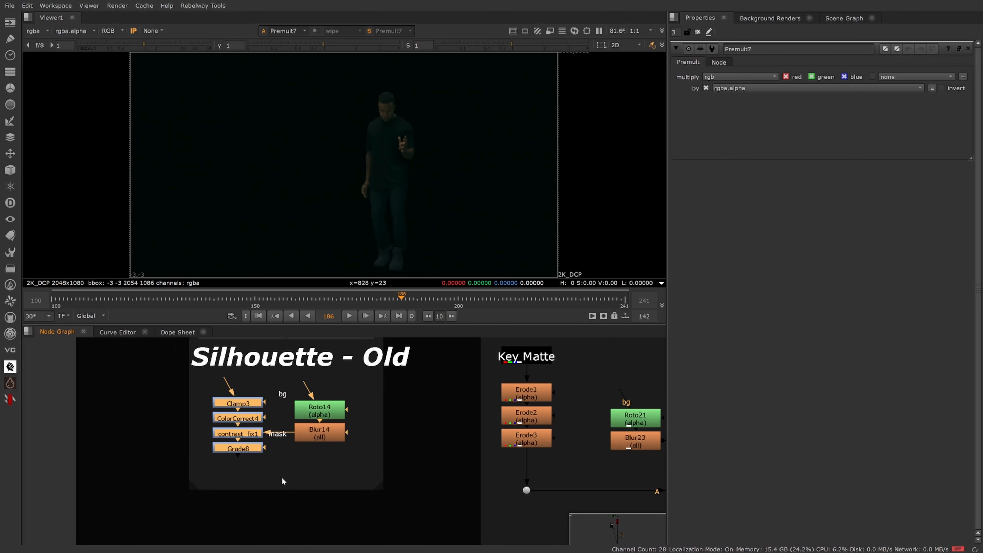
click(239, 464)
scroll(232, 465, down, 6)
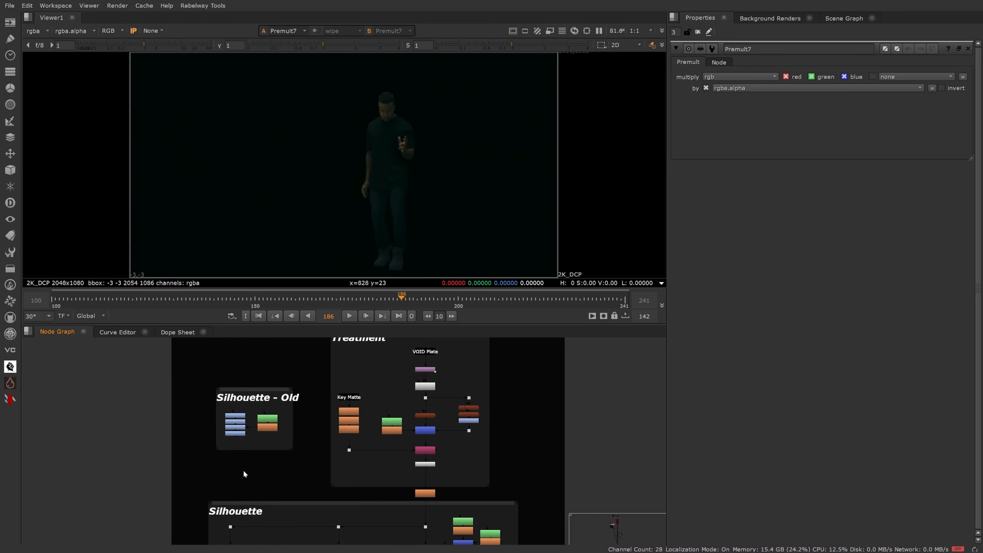
- Examine the node layout of the Silhouette group, especially the Dissolve3 and Dissolve4 branches with ColorCorrect6 and Grade13
middle_drag(312, 527, 215, 372)
middle_drag(252, 498, 221, 444)
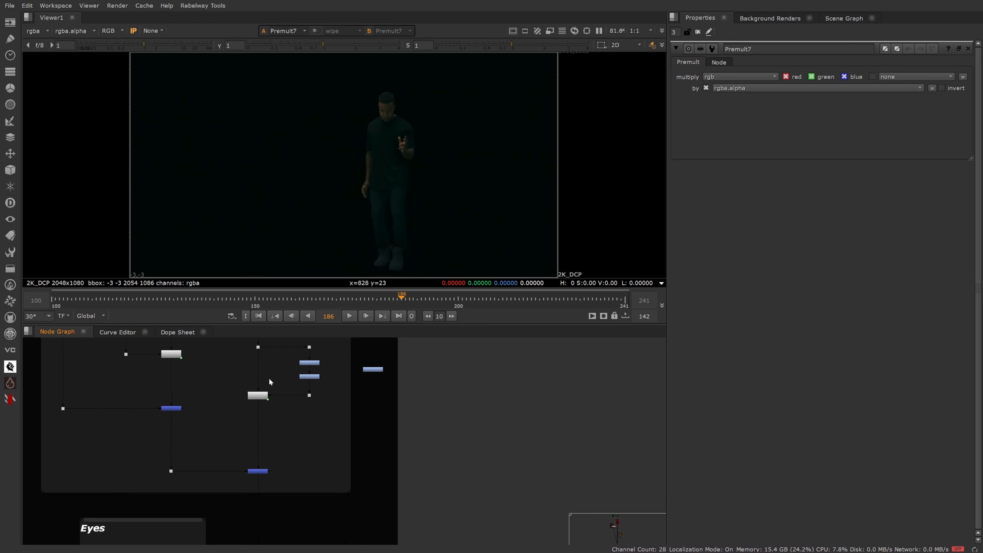
middle_drag(274, 415, 268, 495)
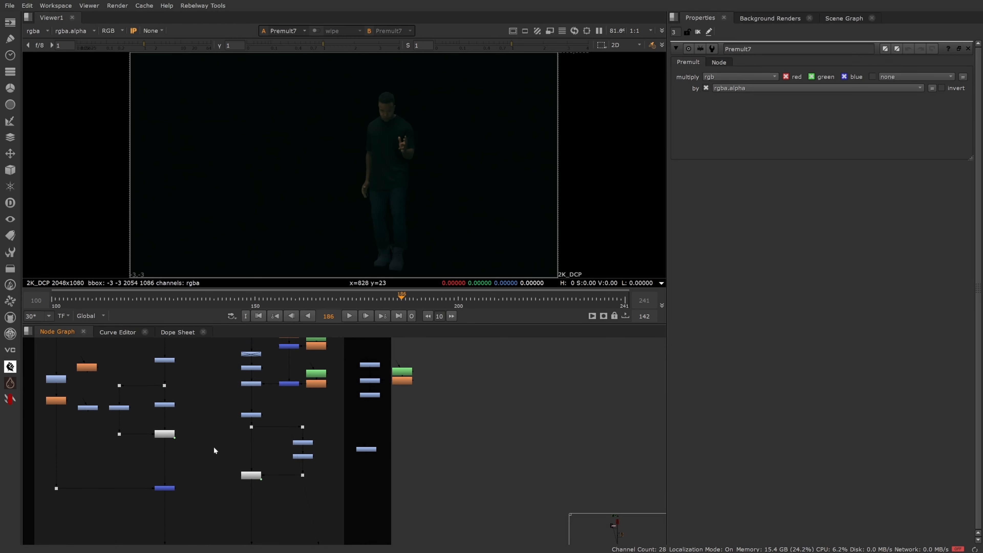
middle_drag(34, 466, 192, 459)
scroll(191, 459, up, 5)
middle_drag(255, 421, 191, 438)
scroll(191, 438, down, 7)
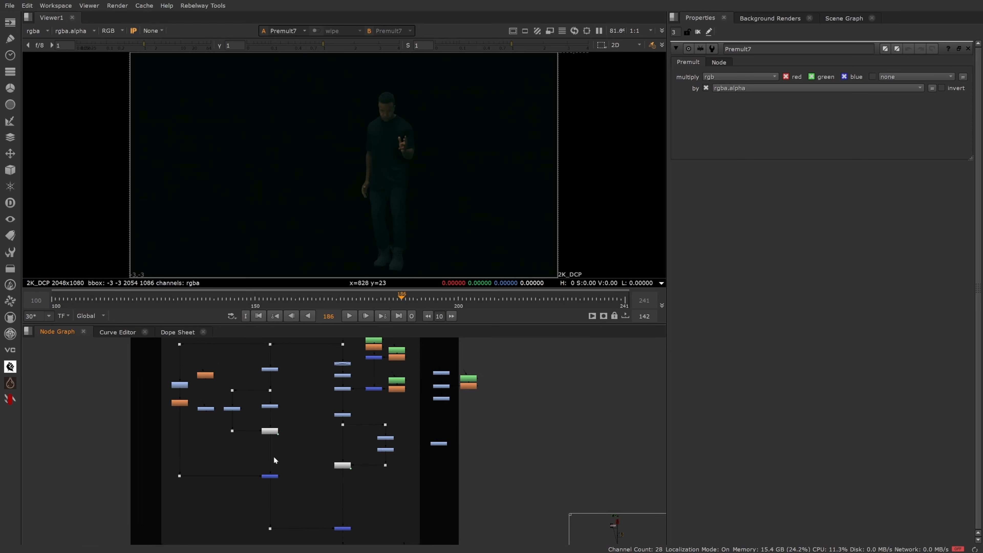
middle_drag(425, 405, 347, 395)
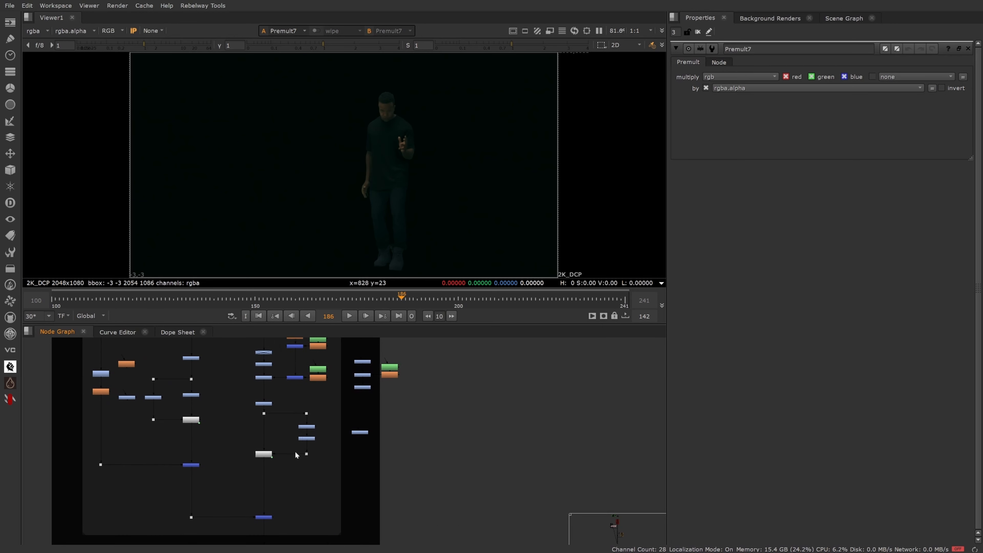
scroll(280, 427, up, 2)
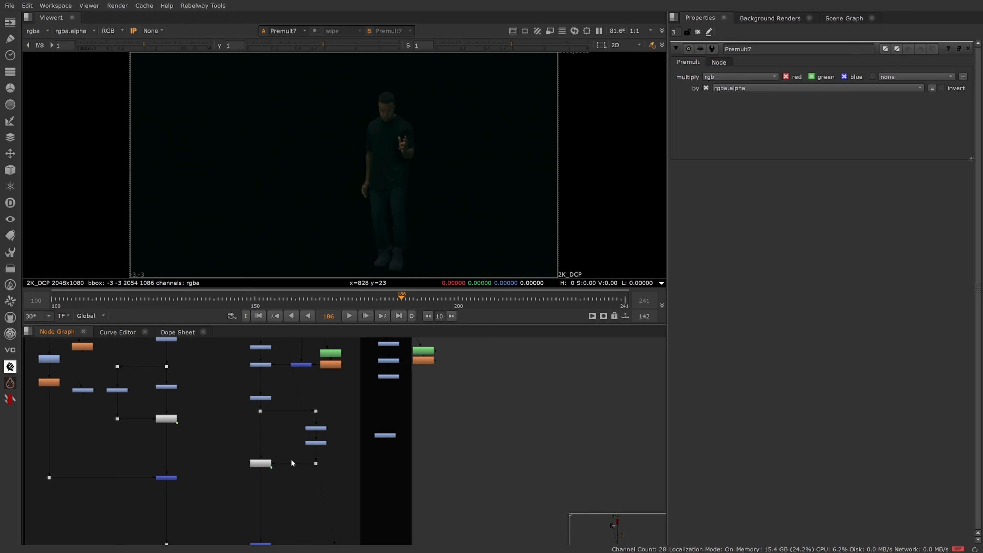
scroll(306, 504, down, 7)
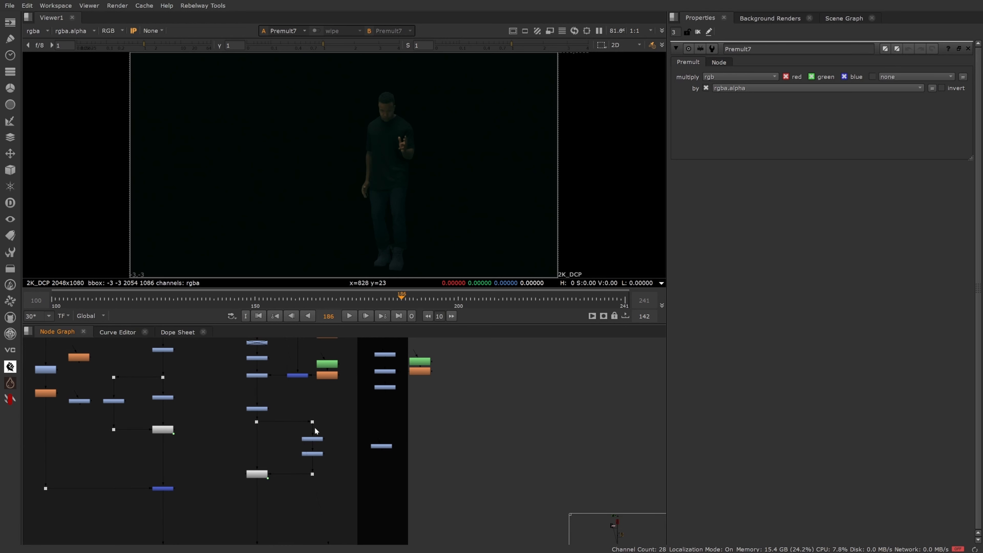
scroll(312, 461, up, 5)
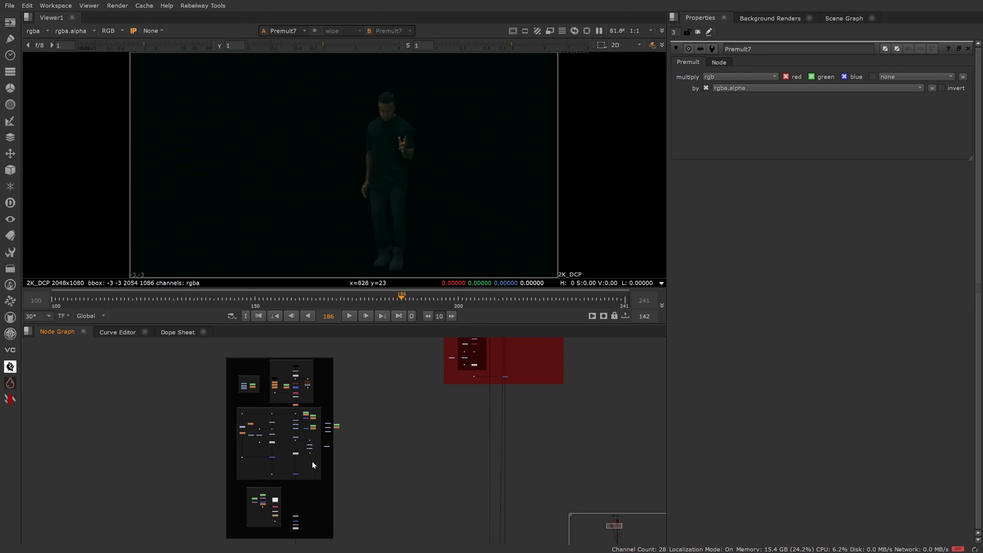
scroll(321, 461, up, 2)
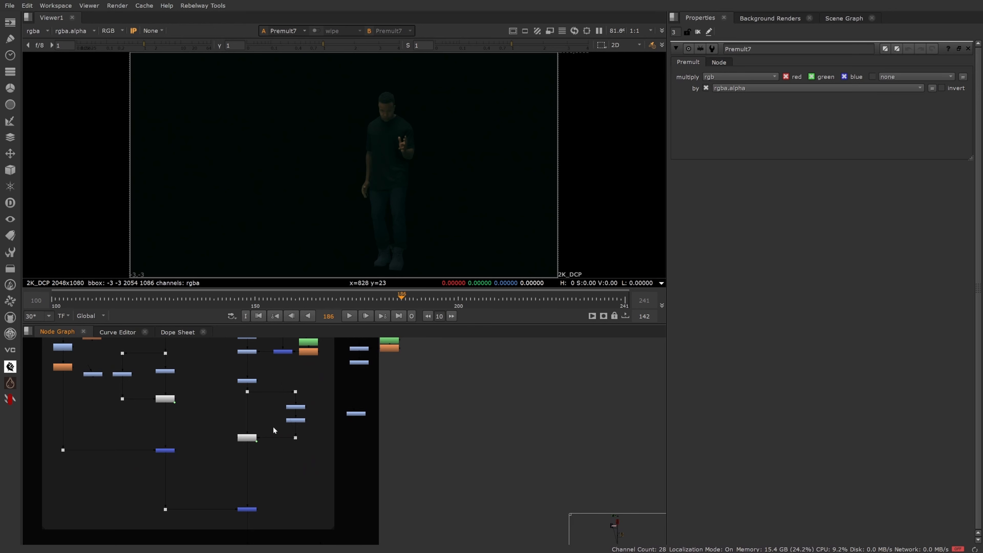
scroll(272, 426, up, 2)
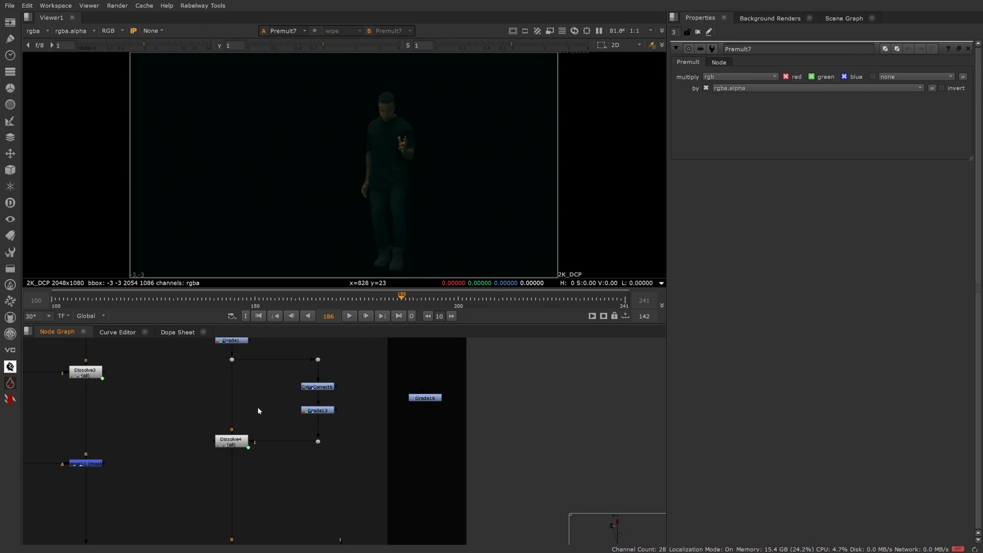
scroll(302, 433, down, 2)
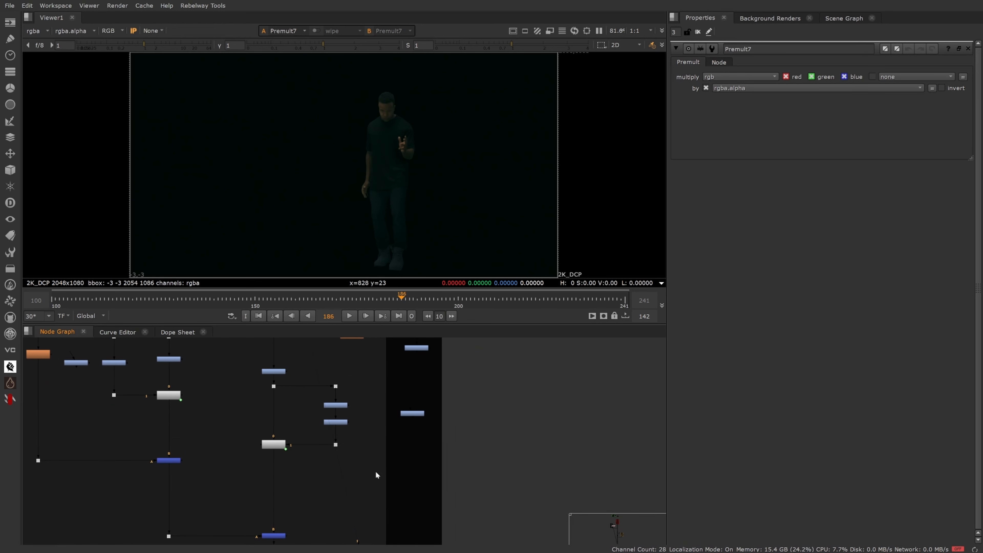
- Move the Dissolve4 branch with ColorCorrect6 and Grade13 slightly farther below Grade1, and briefly select the Dissolve3 branch
drag(375, 471, 252, 370)
drag(277, 444, 278, 472)
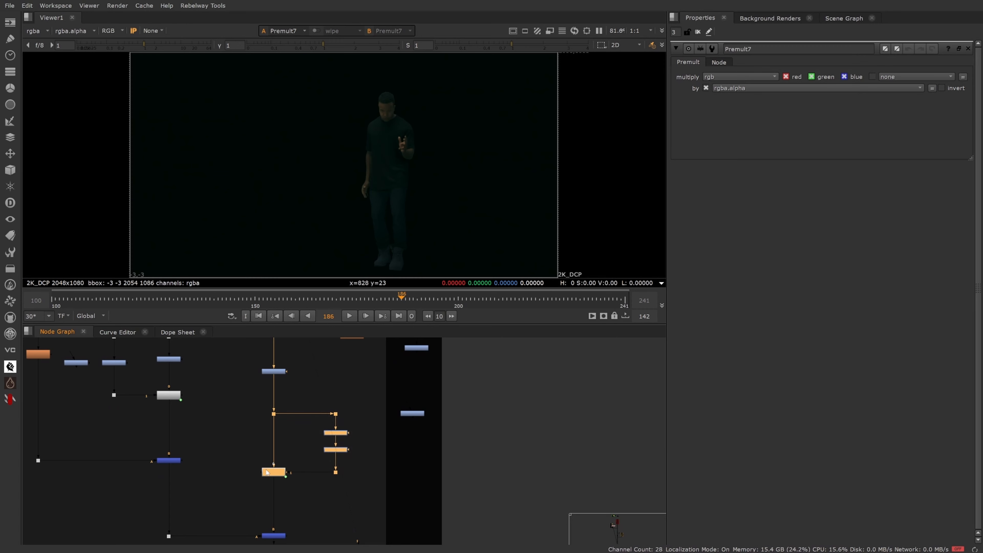
middle_drag(220, 430, 332, 460)
drag(322, 445, 211, 357)
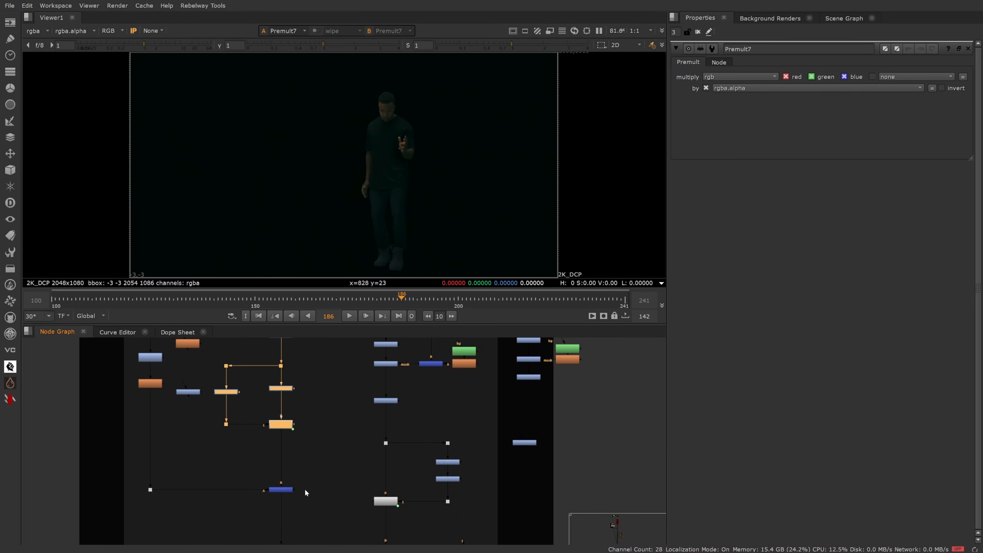
click(337, 477)
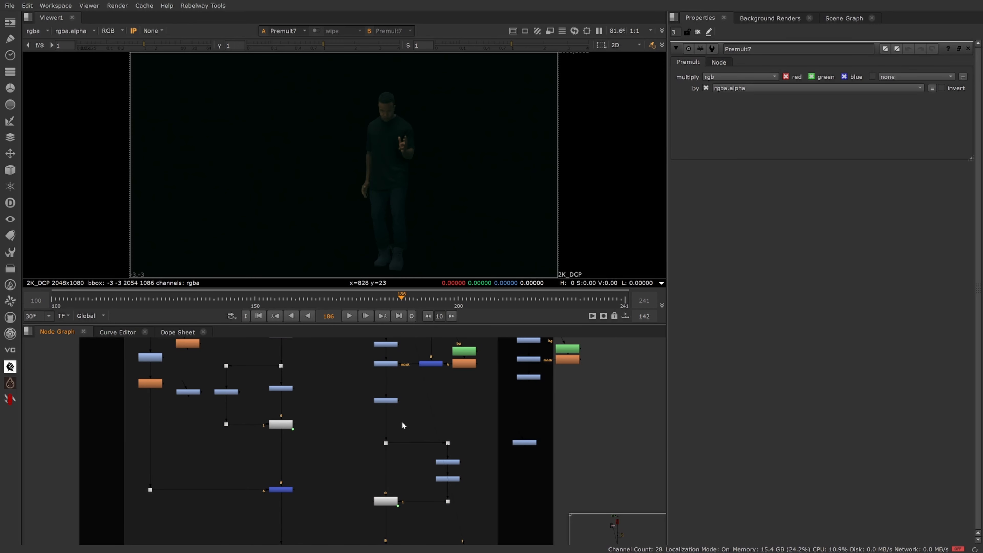
- View the output of the dot below Grade1 and switch the alpha channel display on and off
middle_drag(402, 421, 320, 413)
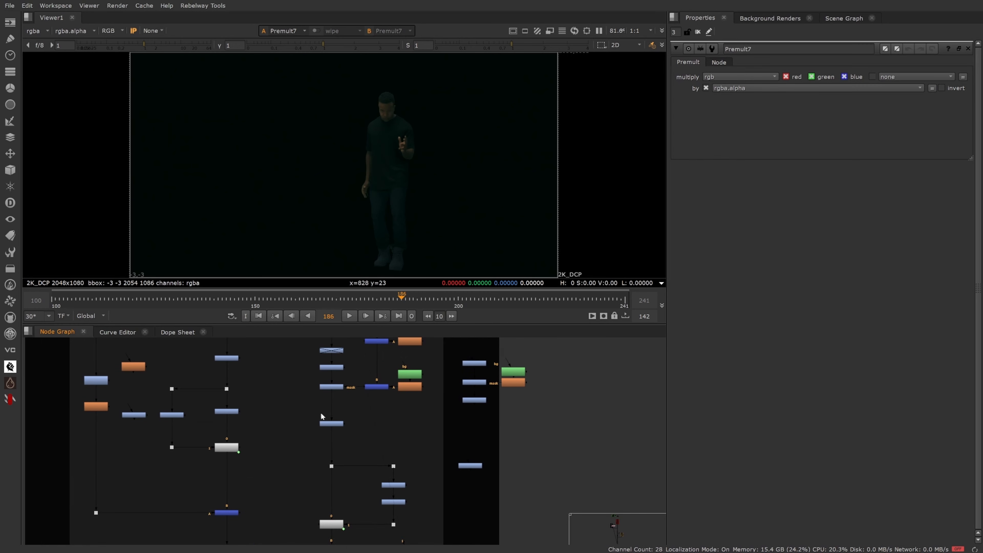
scroll(329, 438, up, 3)
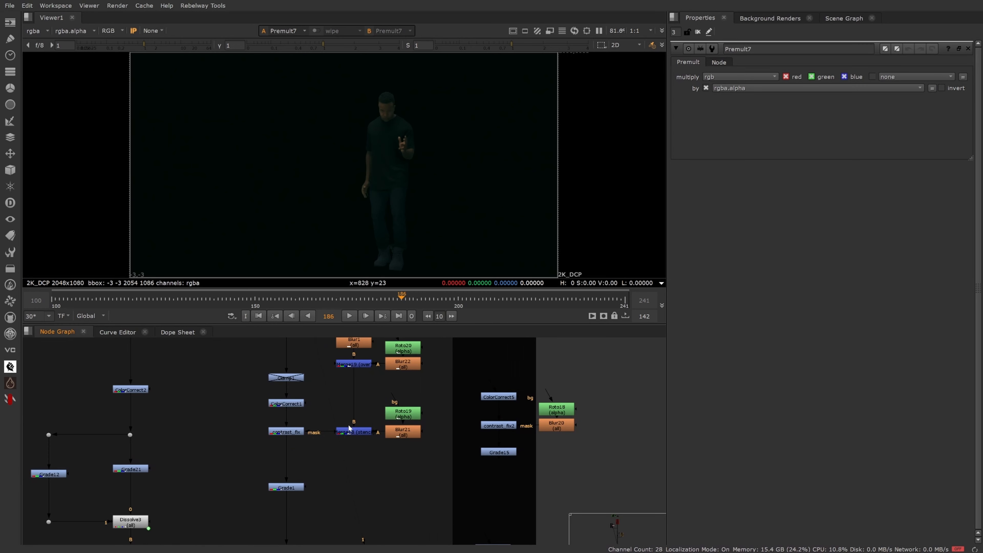
scroll(327, 403, up, 3)
scroll(334, 447, down, 2)
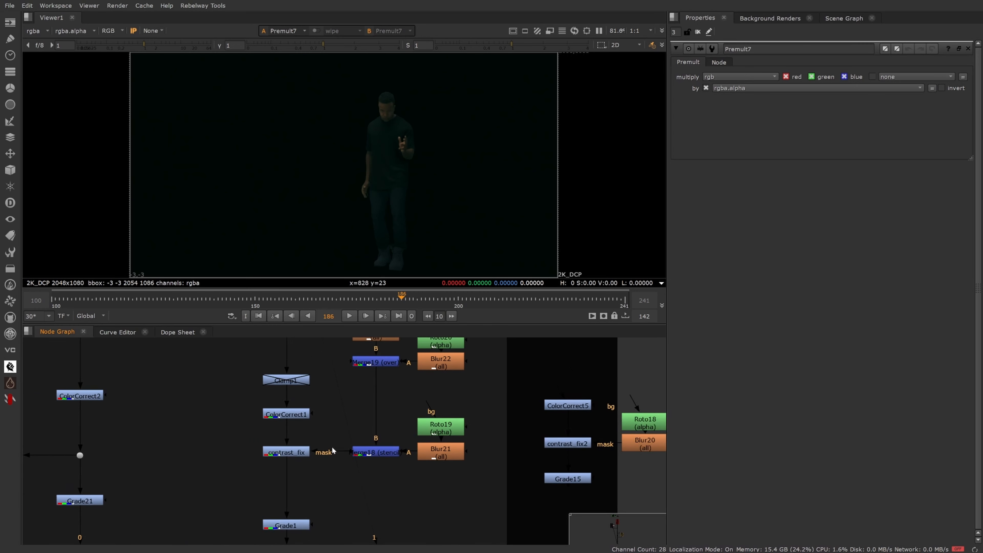
middle_drag(321, 540, 309, 455)
click(331, 472)
key(1)
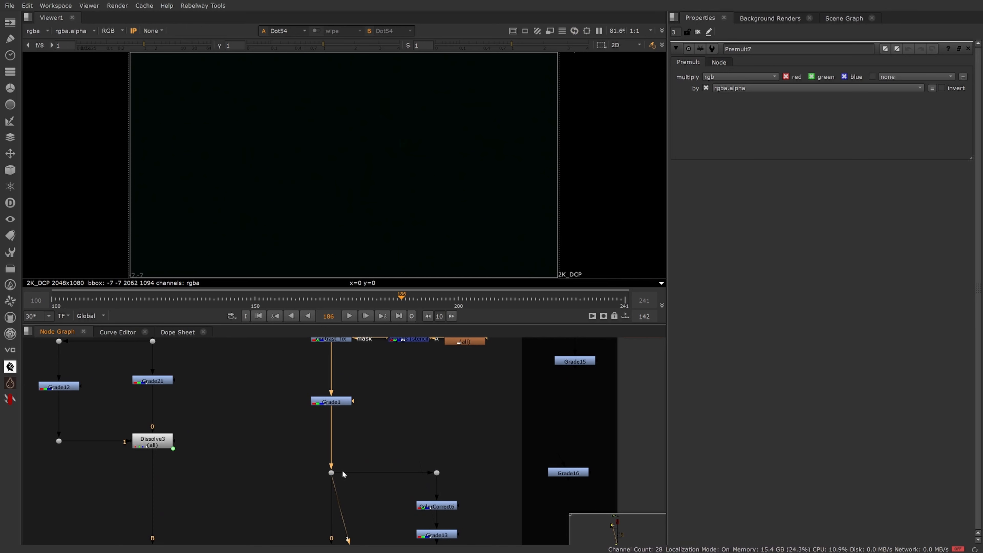
key(a)
key(a)
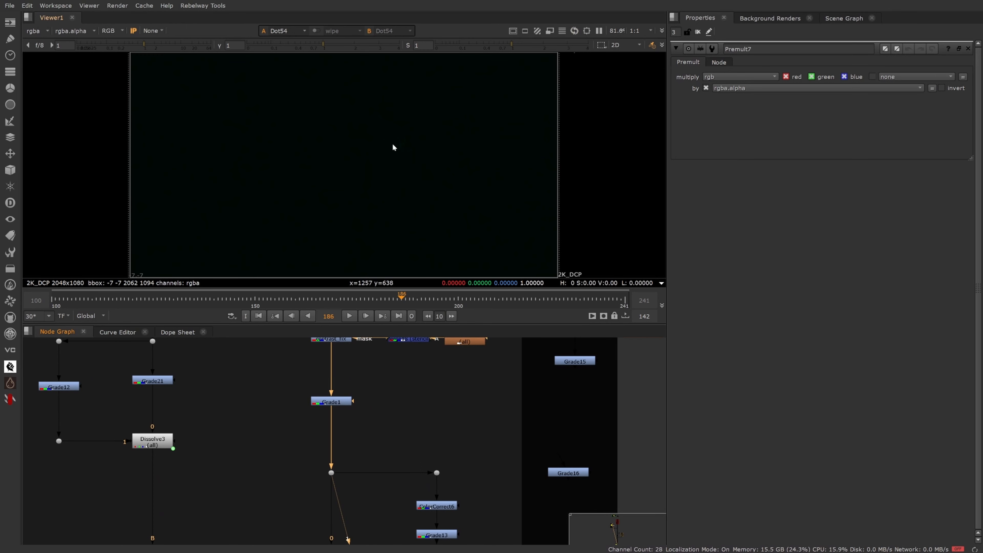
- Brighten the viewer to a gain of 19 and inspect the Void's hand and face up close
scroll(468, 132, up, 5)
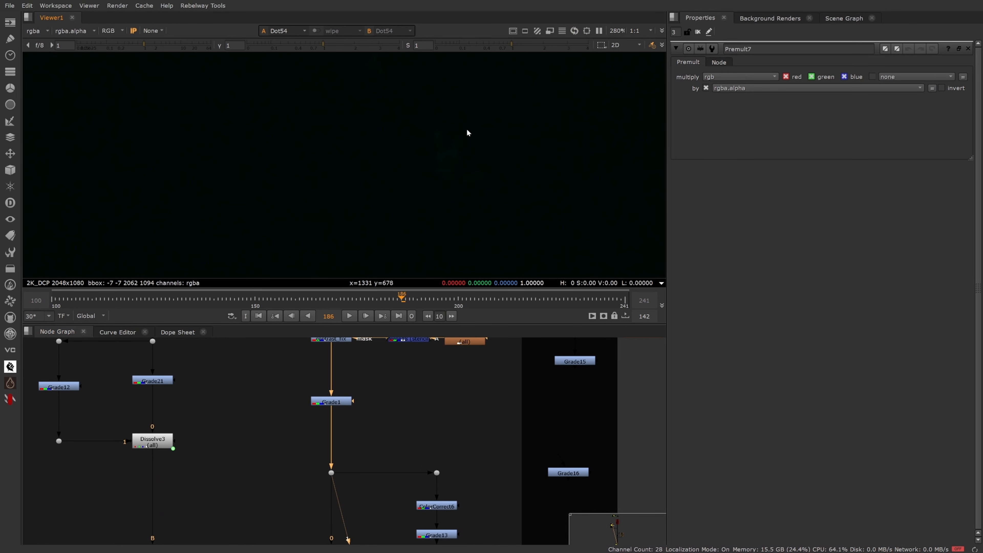
click(39, 47)
scroll(445, 186, up, 5)
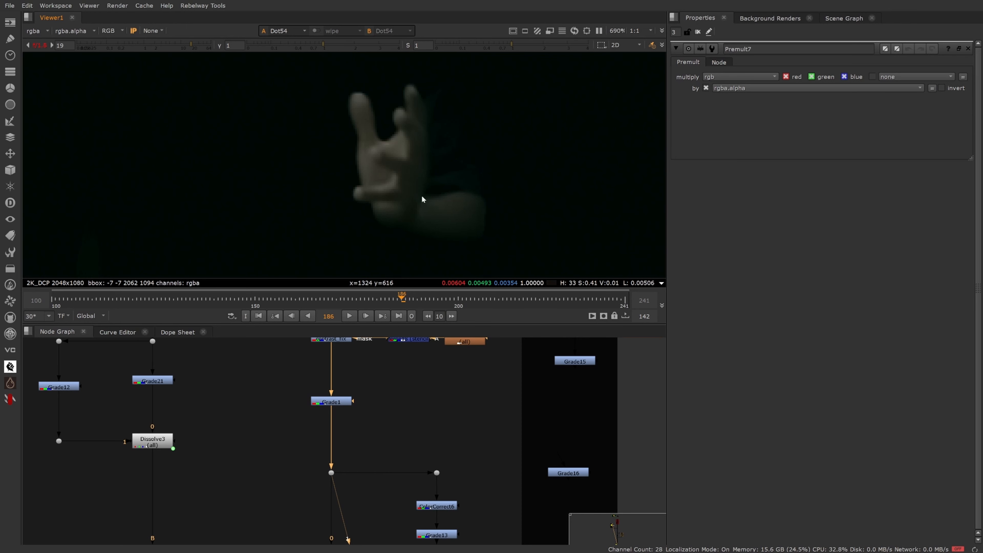
scroll(422, 199, down, 4)
scroll(360, 112, up, 3)
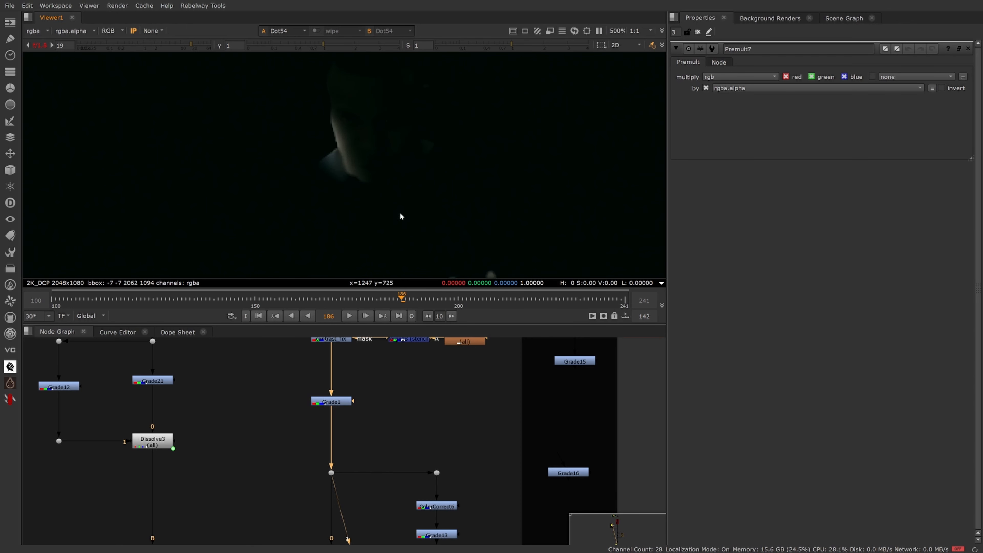
- Toggle the contrast_fix node off and on to compare its effect on the face
scroll(382, 436, down, 3)
middle_drag(380, 377, 388, 412)
scroll(388, 413, up, 3)
drag(377, 444, 301, 402)
key(d)
key(d)
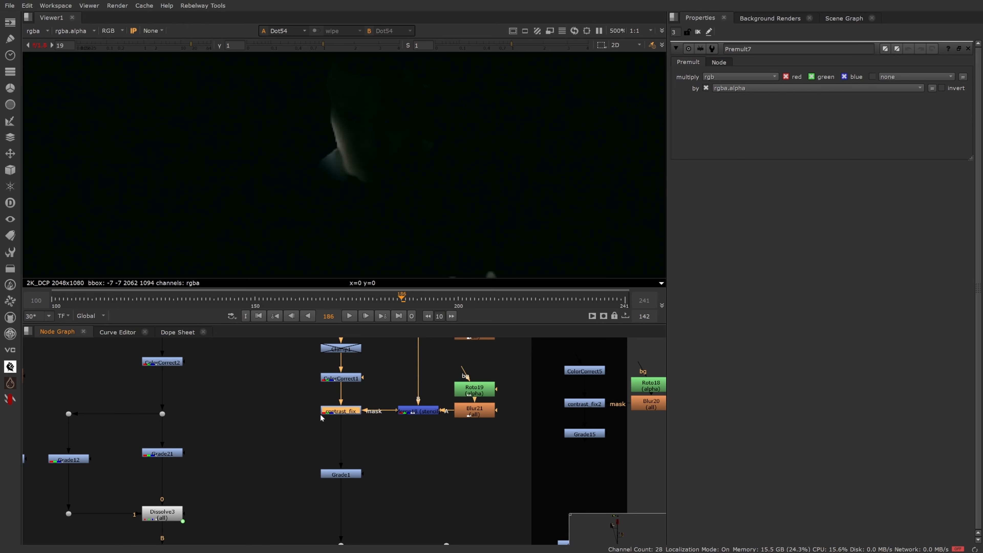
key(d)
key(d)
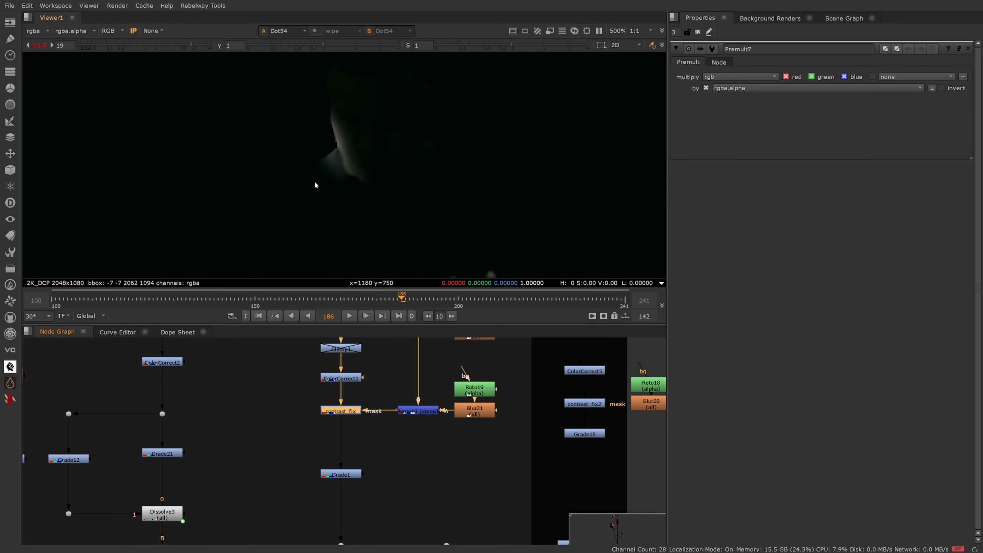
- Compare viewer gain 1 with 19 in the maximized viewer, and restore the normal layout with the frame fitted
click(39, 47)
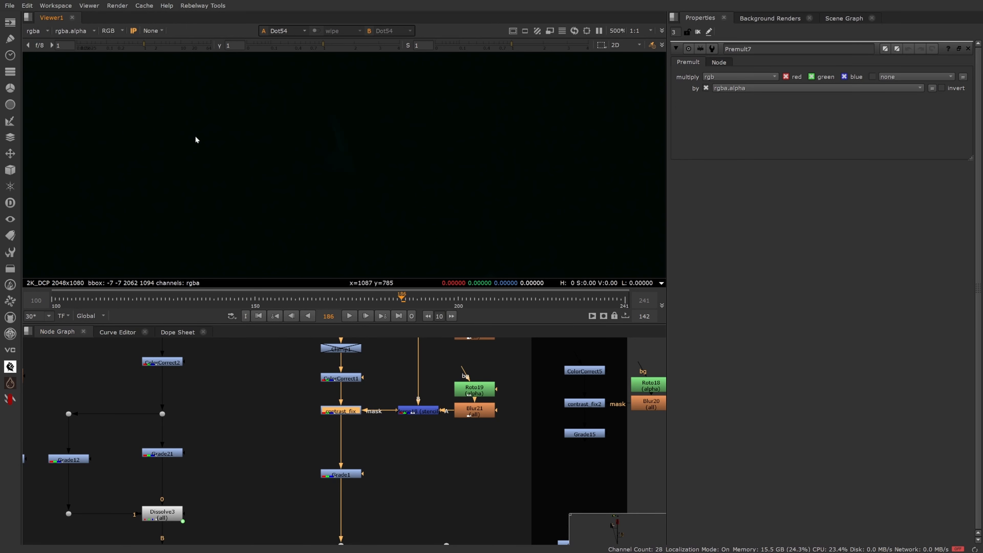
key(space)
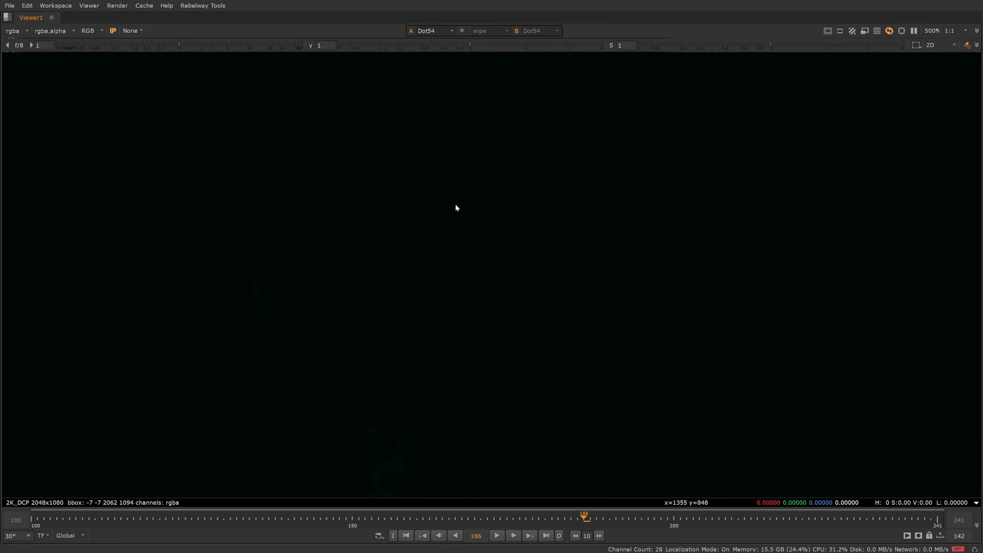
middle_drag(455, 208, 520, 176)
click(15, 42)
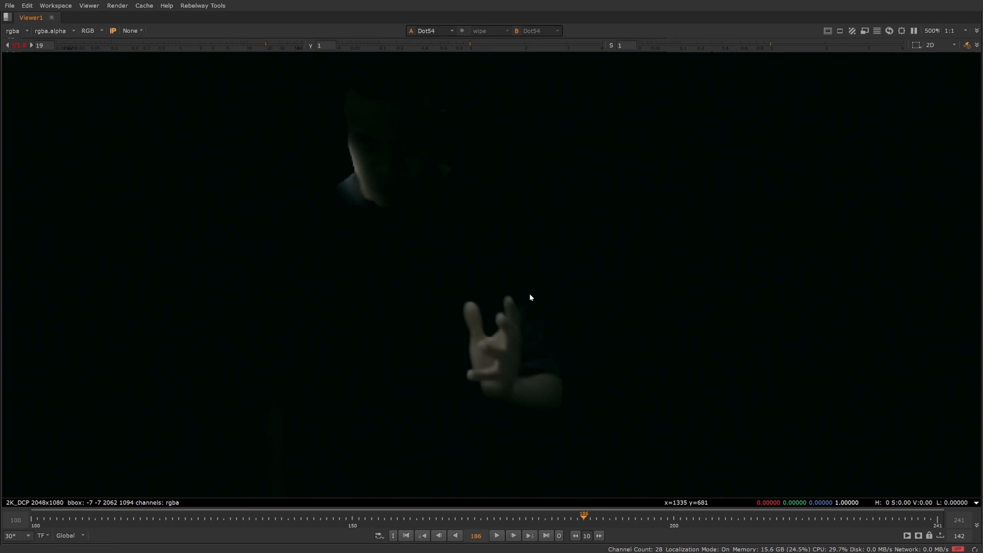
key(f)
key(space)
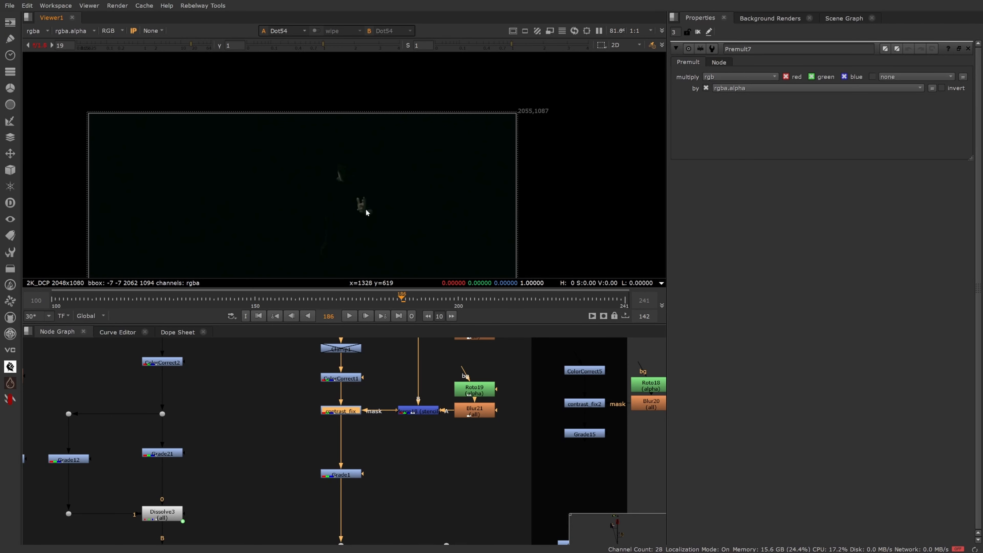
- View the Dissolve4 output at frame 234 with the viewer gain at 13.5, focusing on the face and hand
scroll(366, 213, up, 5)
middle_drag(395, 213, 421, 184)
click(420, 480)
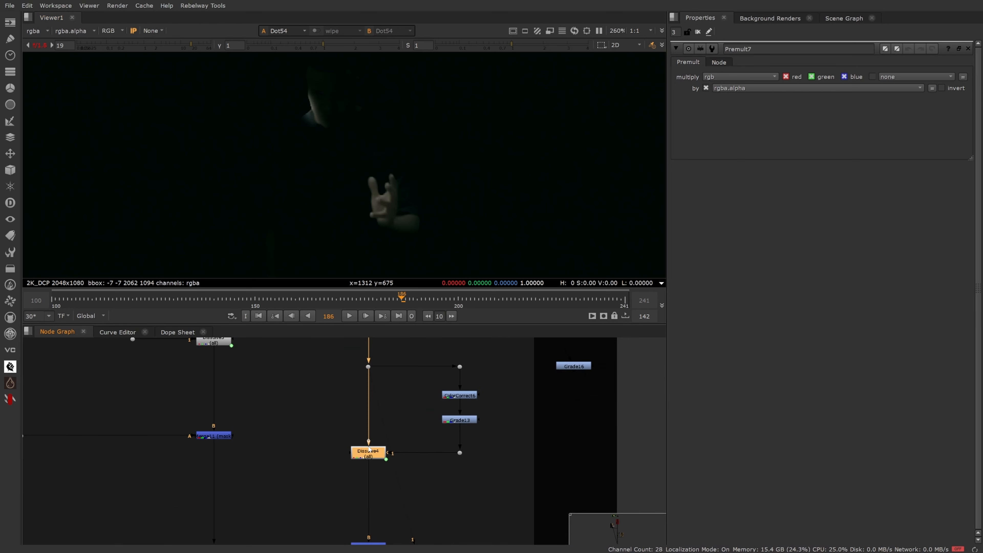
key(1)
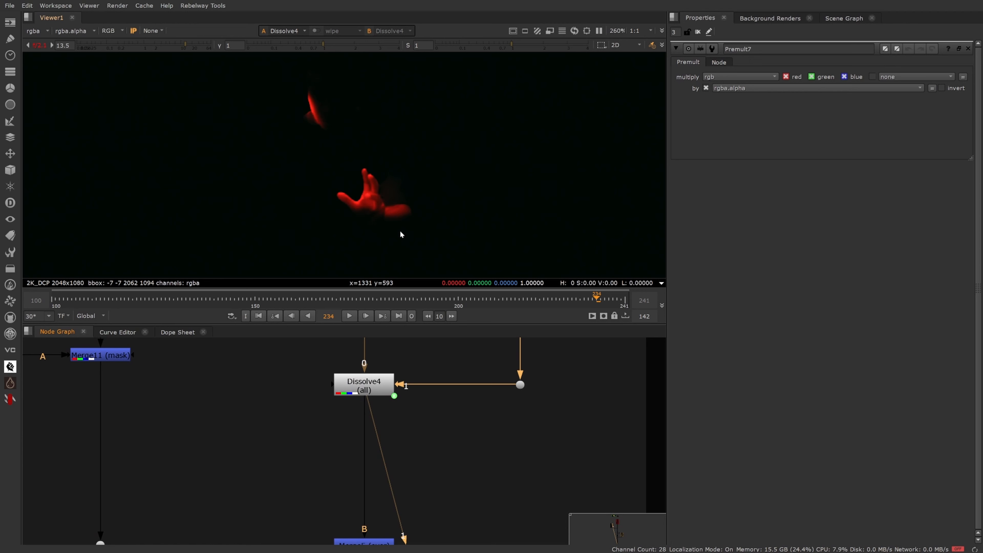
- View the output of the dot below Merge11 and examine the Dissolve3 and Merge11 nodes feeding it
middle_drag(254, 481, 267, 452)
scroll(267, 452, down, 4)
click(193, 484)
key(1)
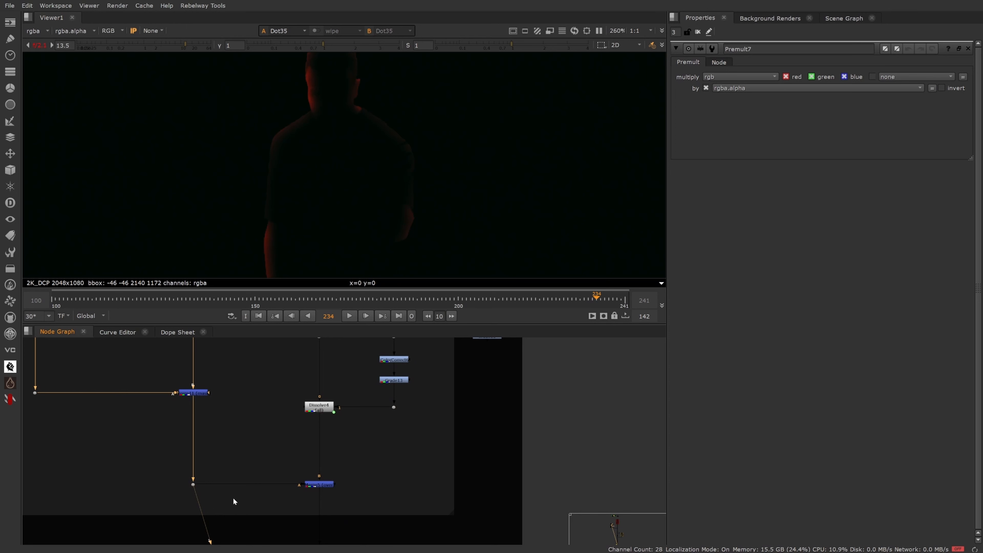
middle_drag(227, 394, 315, 520)
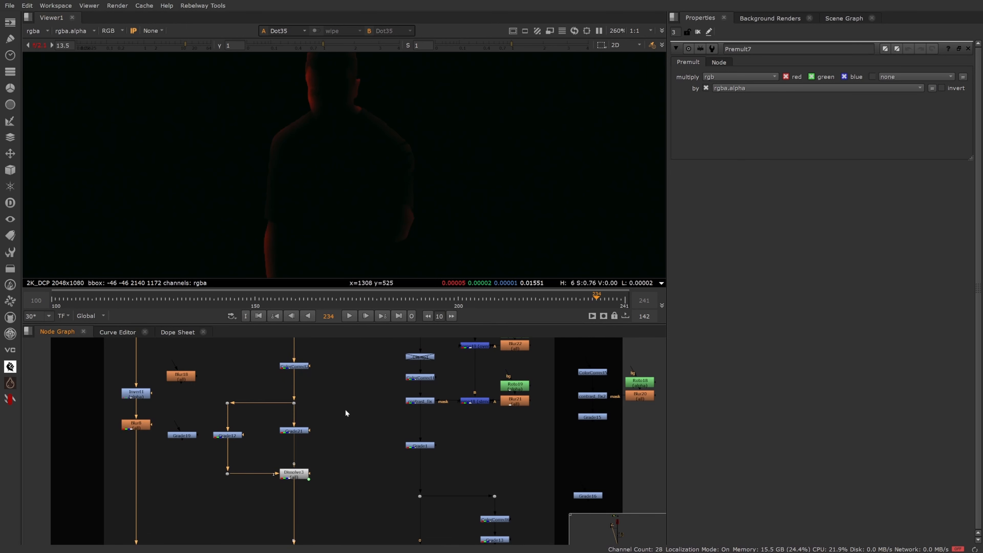
middle_drag(256, 495, 259, 441)
scroll(309, 509, up, 5)
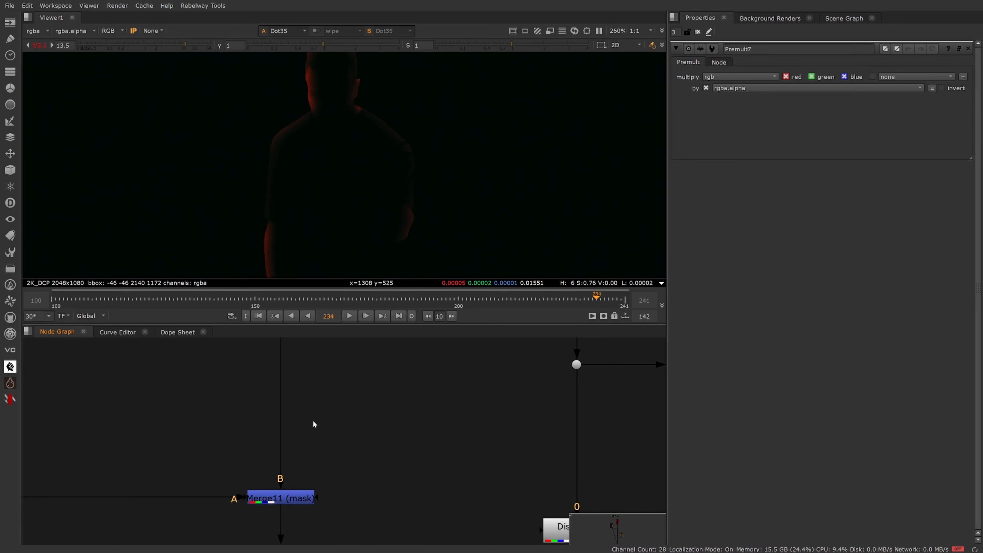
- View the Merge5 output and inspect the combined lighting on the Void's head, hand and body
scroll(306, 422, down, 5)
click(366, 462)
key(1)
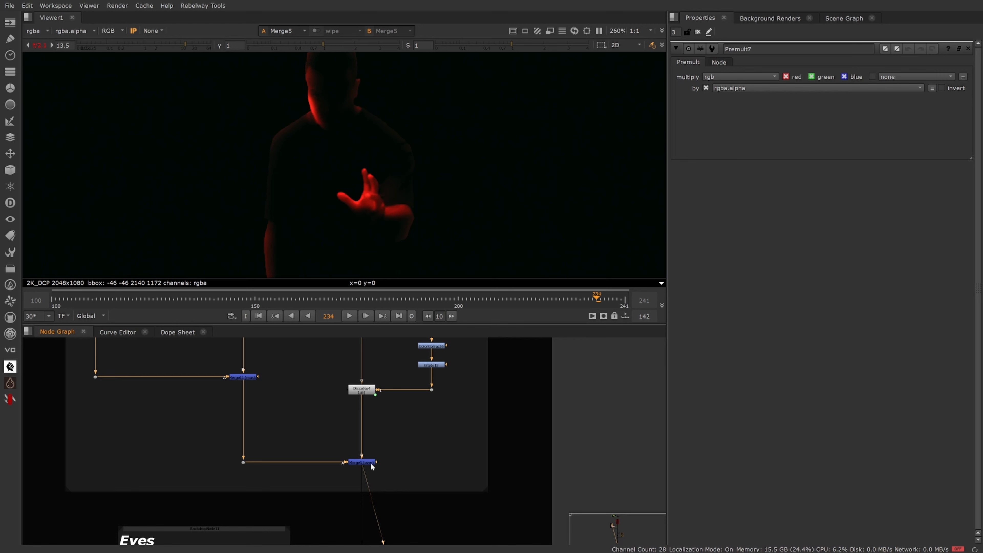
drag(339, 417, 397, 474)
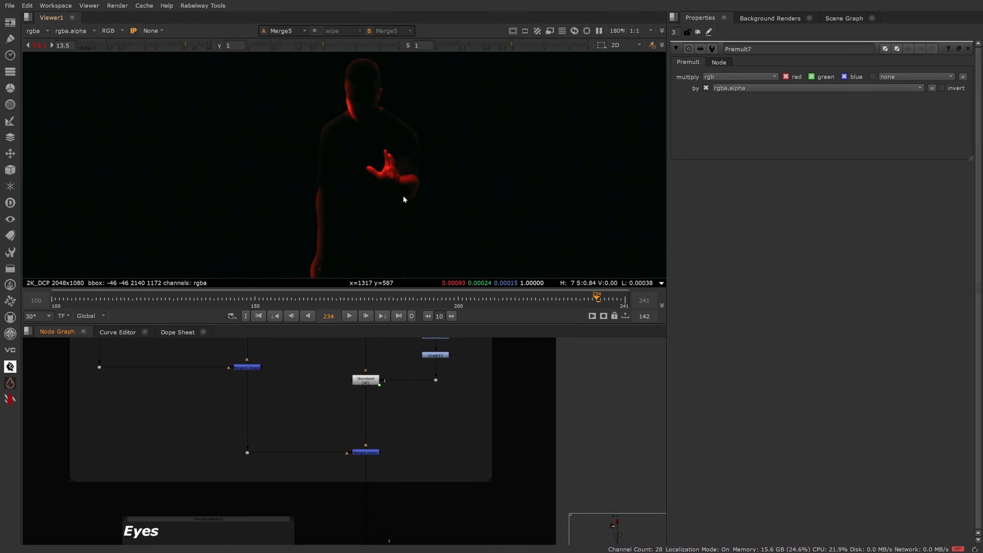
mouse_move(395, 244)
middle_down()
mouse_move(407, 137)
mouse_move(405, 235)
middle_up()
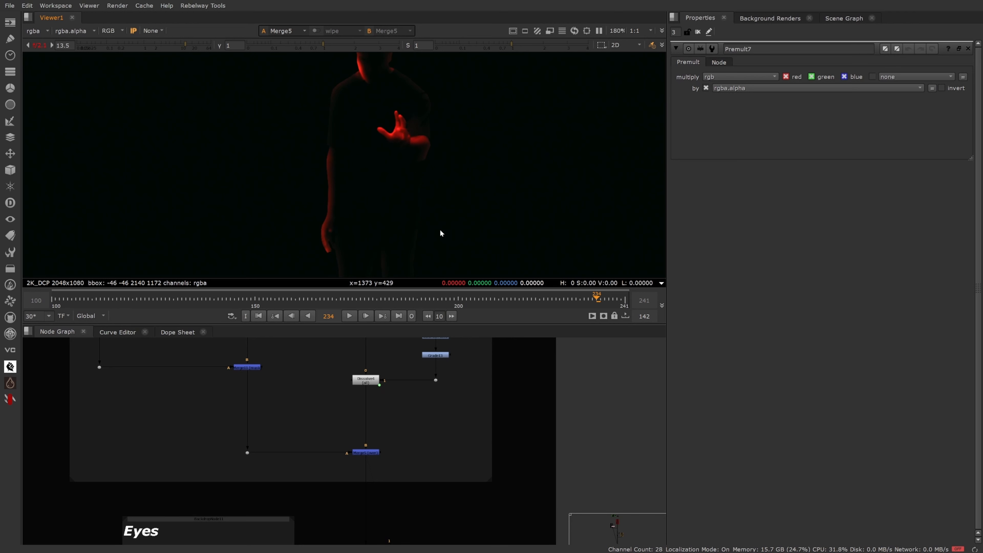
- Close the open node properties and compare the eyes in the Merge6 output at viewer gain 13.5 and 1
click(706, 33)
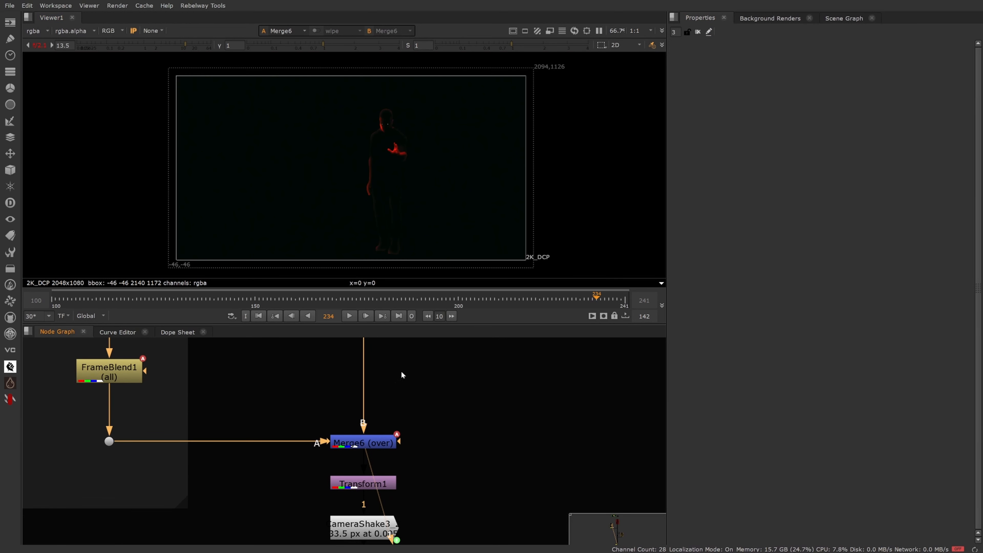
scroll(388, 120, up, 10)
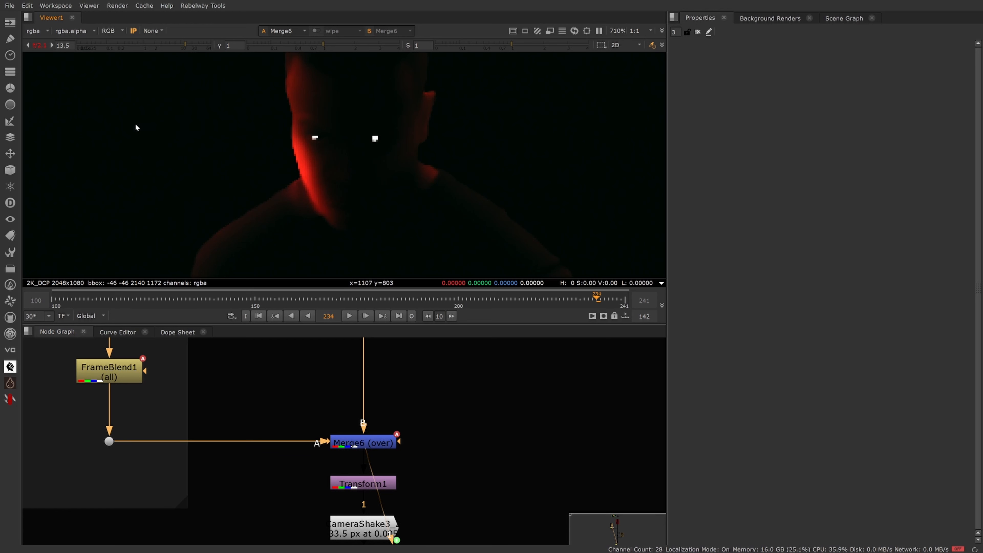
click(44, 45)
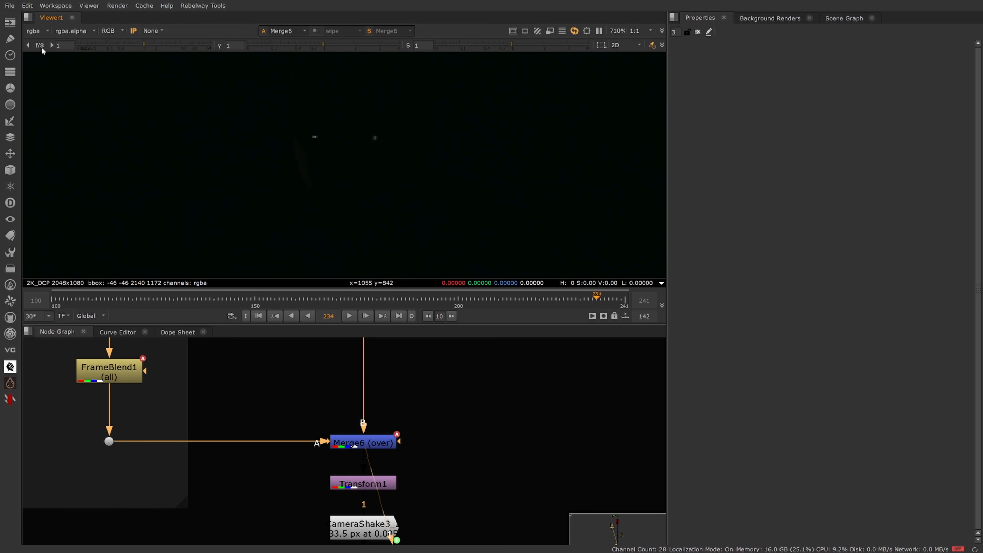
- Check the whole Merge6 frame at gain 1 in the maximized viewer and restore the normal layout
scroll(415, 182, down, 4)
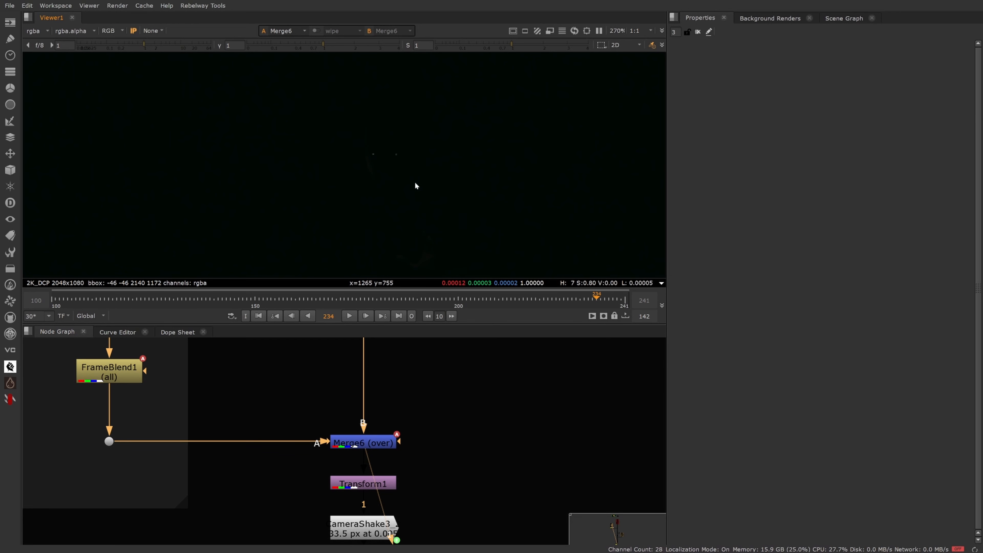
scroll(423, 155, up, 5)
key(f)
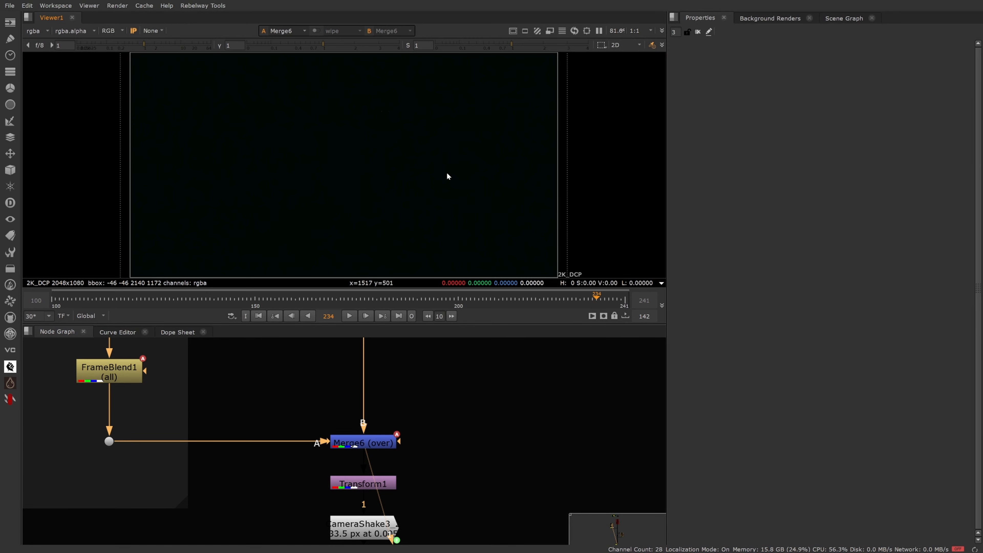
key(space)
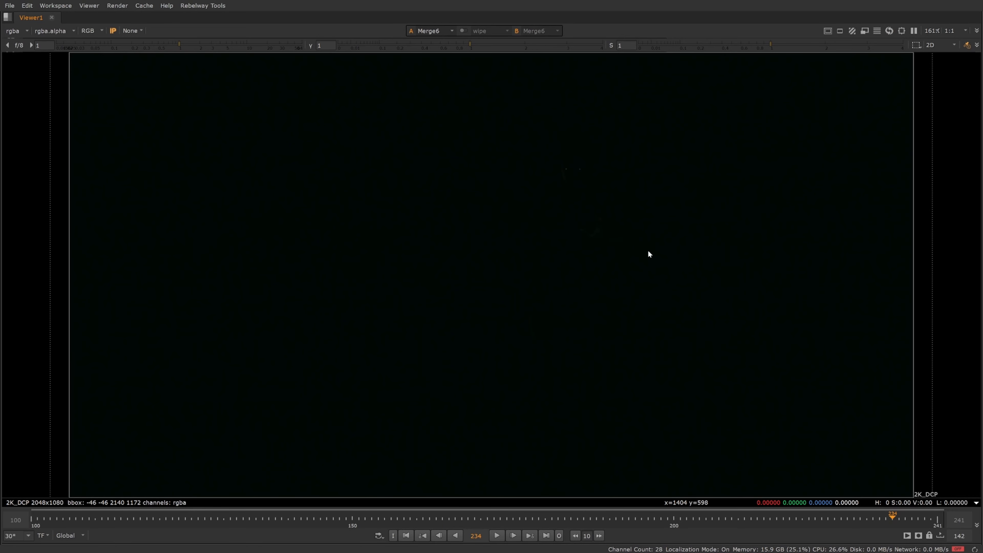
key(space)
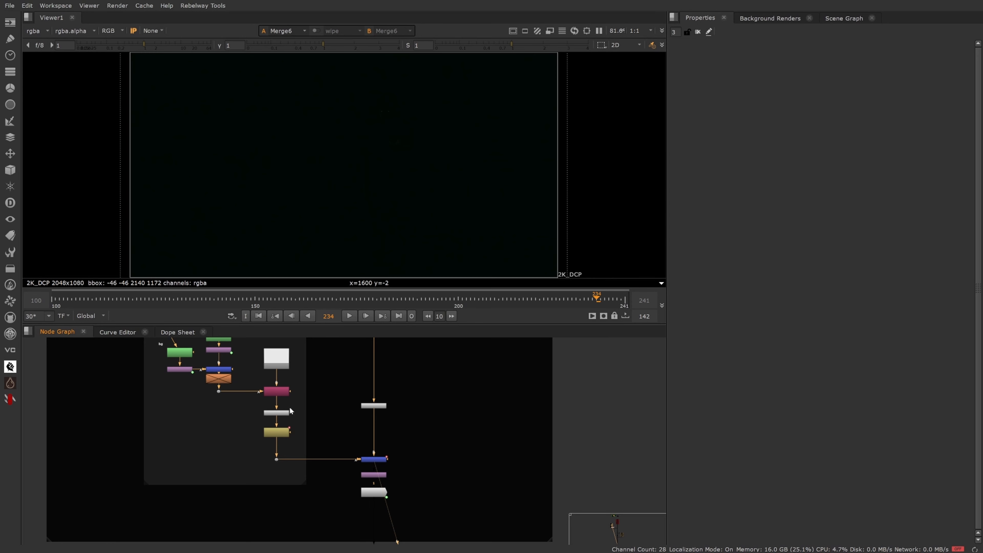
- Show the Eyes backdrop and inspect the pixels of both eyes in the Merge6 output at viewer gain 13.5
middle_drag(260, 392, 300, 453)
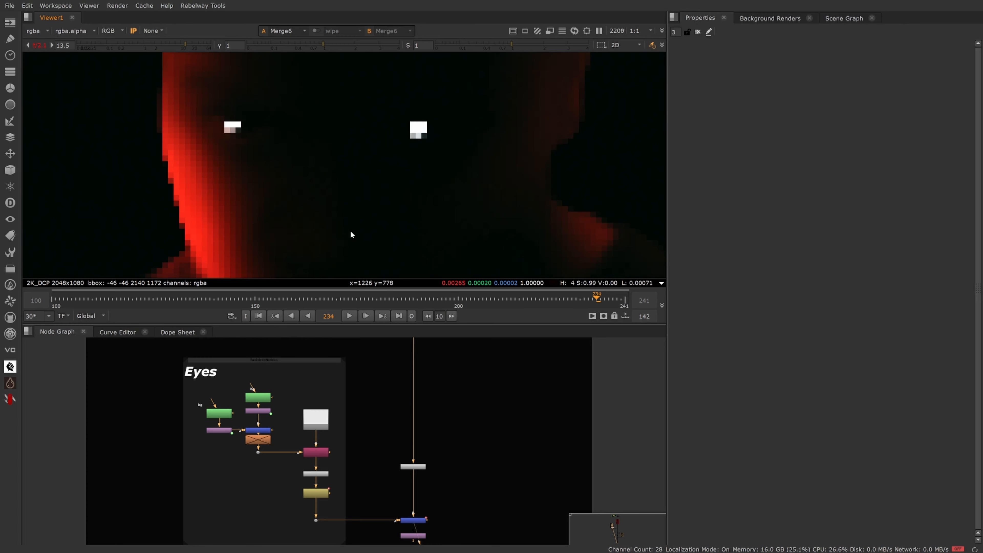
scroll(350, 230, down, 3)
scroll(329, 169, up, 6)
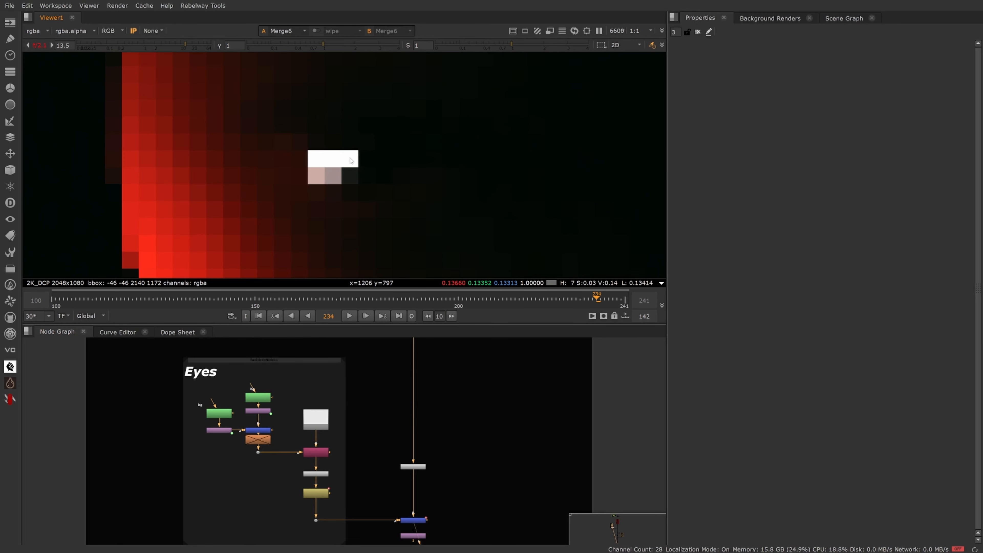
scroll(323, 159, down, 5)
scroll(400, 171, up, 6)
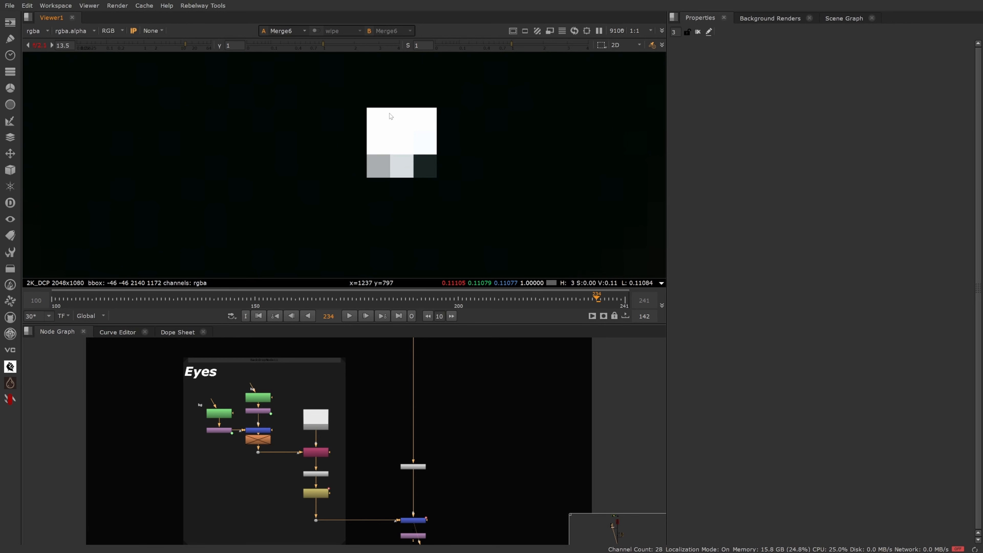
scroll(437, 169, down, 12)
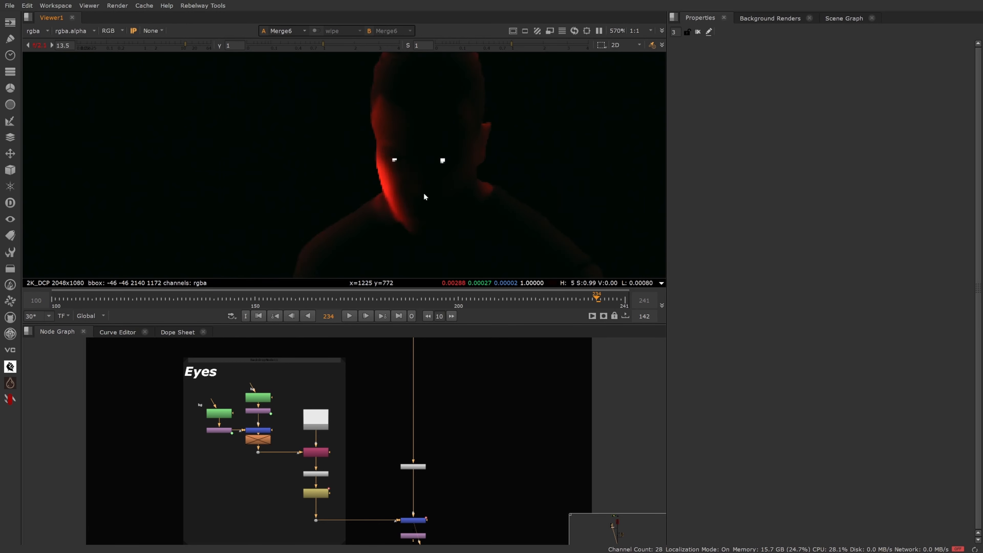
scroll(441, 168, up, 12)
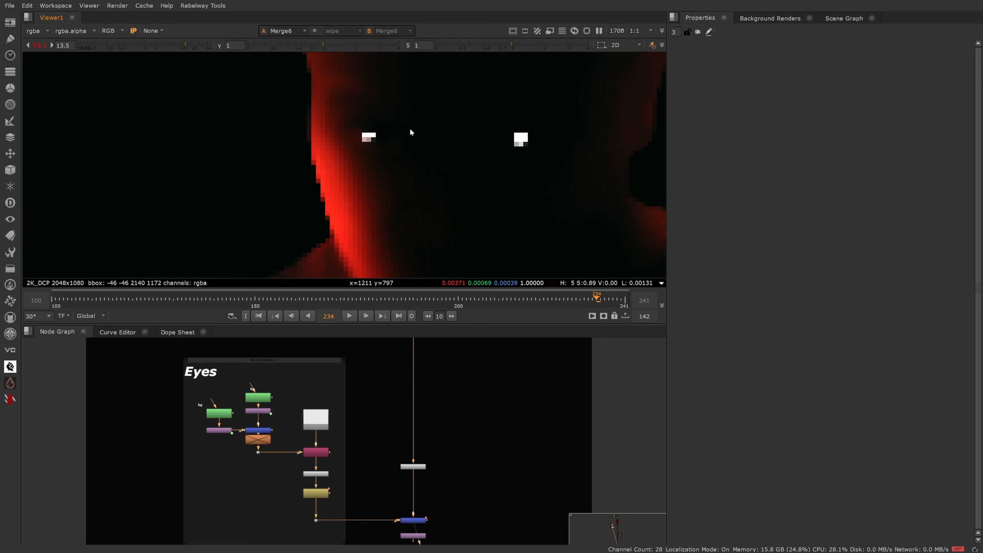
scroll(262, 172, down, 1)
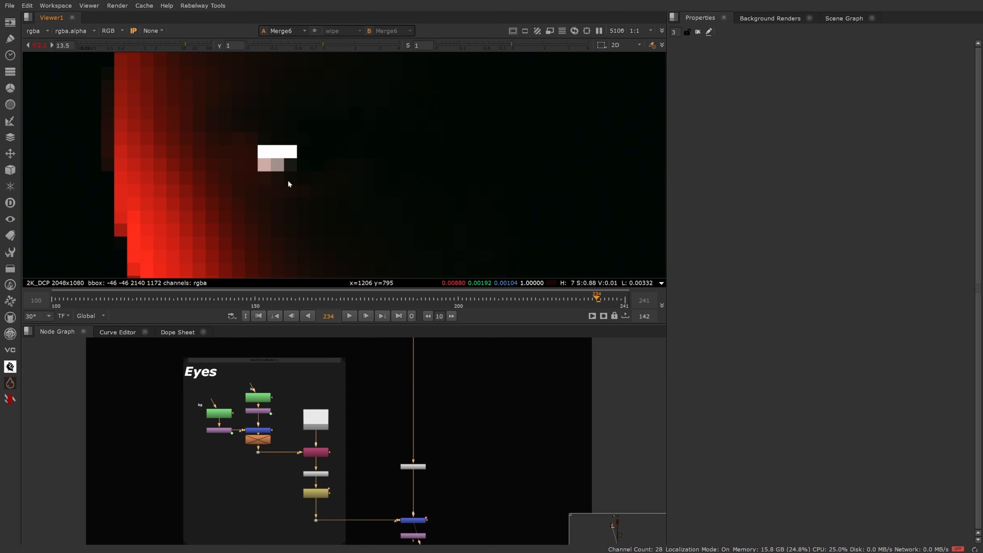
- Play the Premult1 output of the Eyes branch to check the eye movement, stopping at frame 225
scroll(330, 460, up, 3)
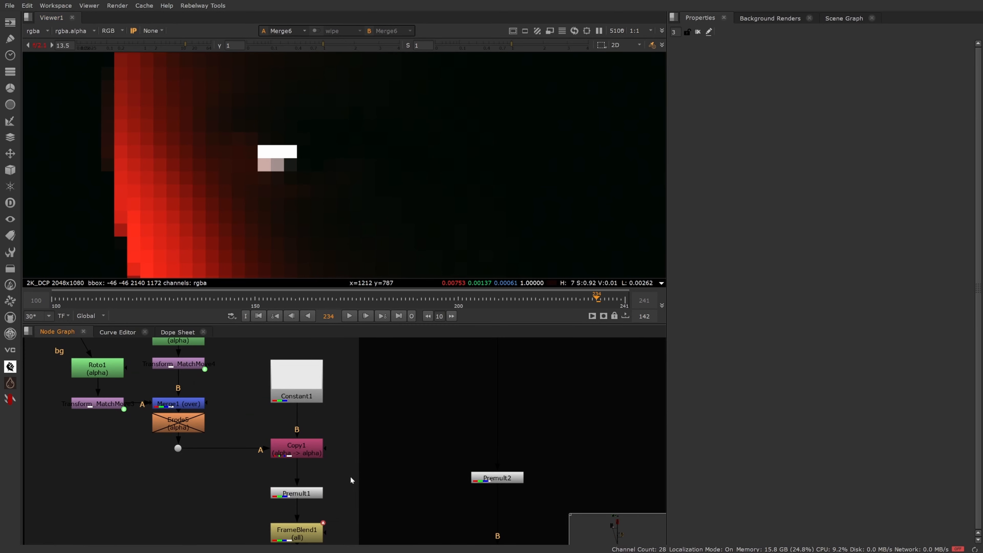
click(350, 315)
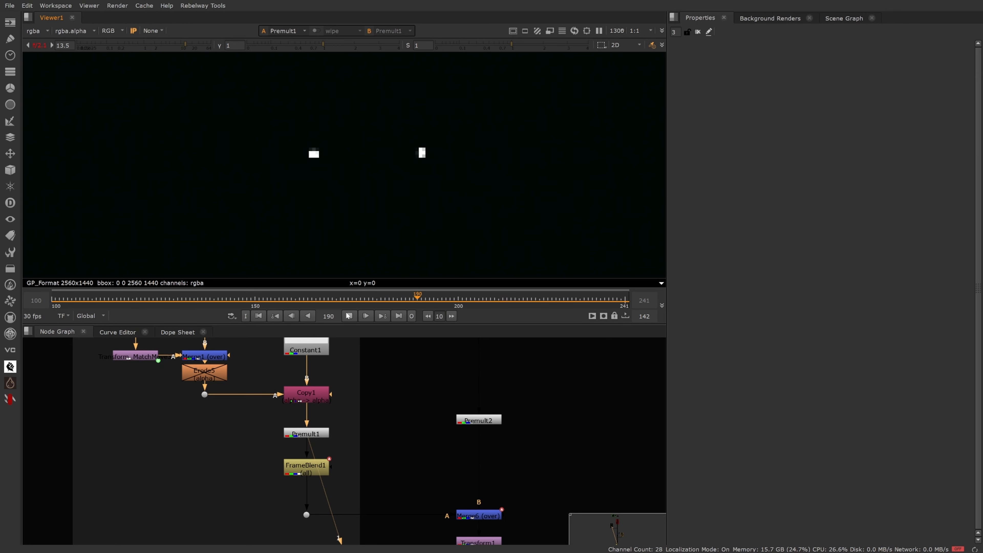
click(348, 316)
- View and play the FrameBlend1 output, comparing the eyes at viewer gain 1 and 13.5 and stopping at frame 206
click(329, 463)
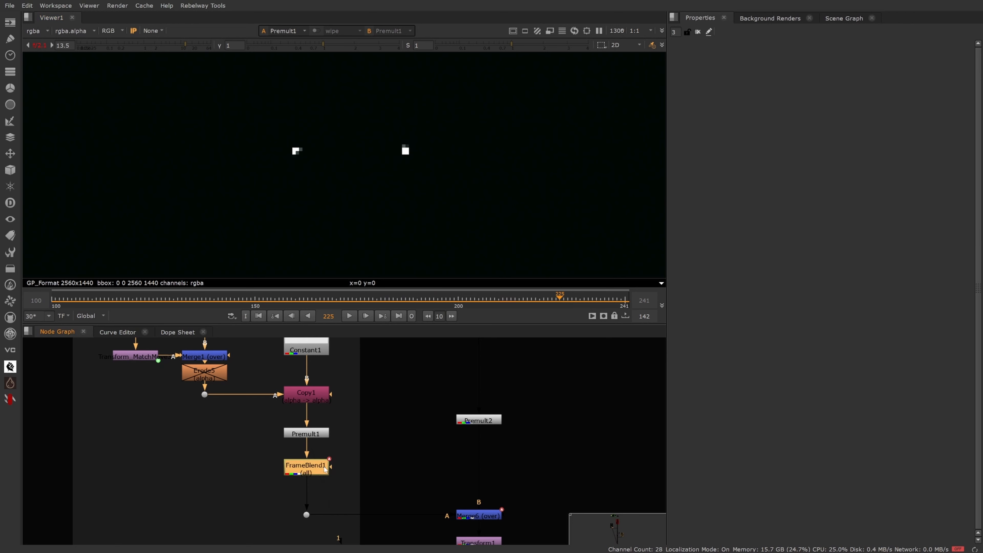
key(1)
click(350, 315)
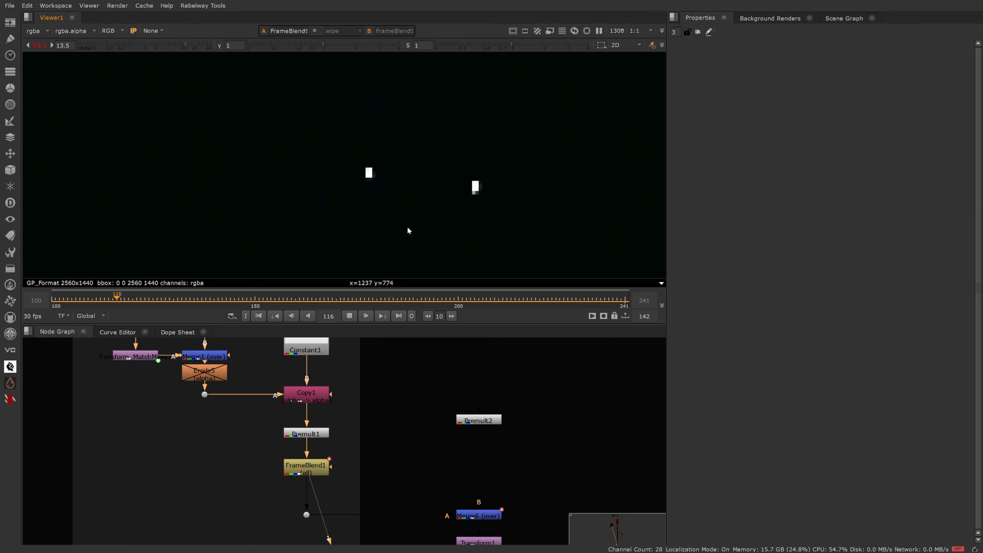
click(39, 45)
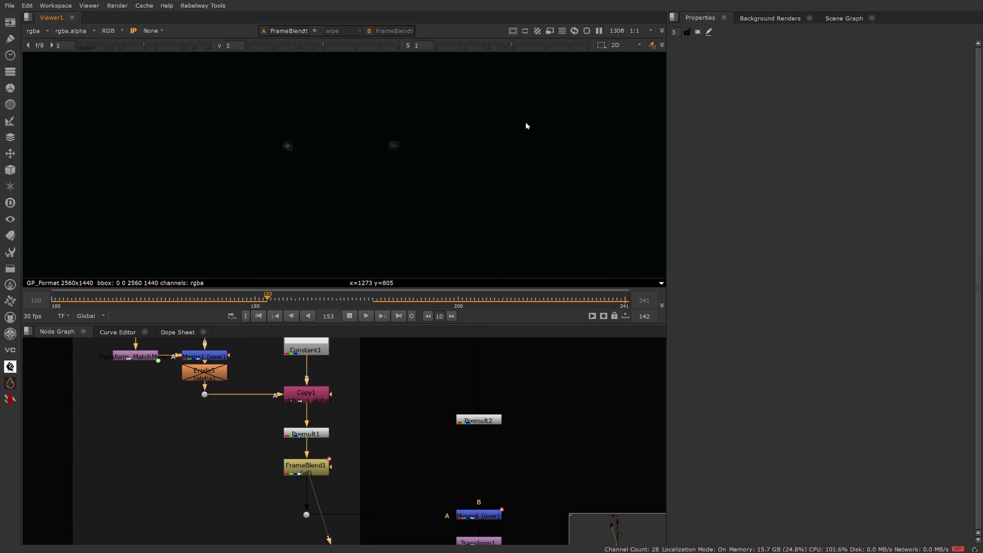
click(349, 320)
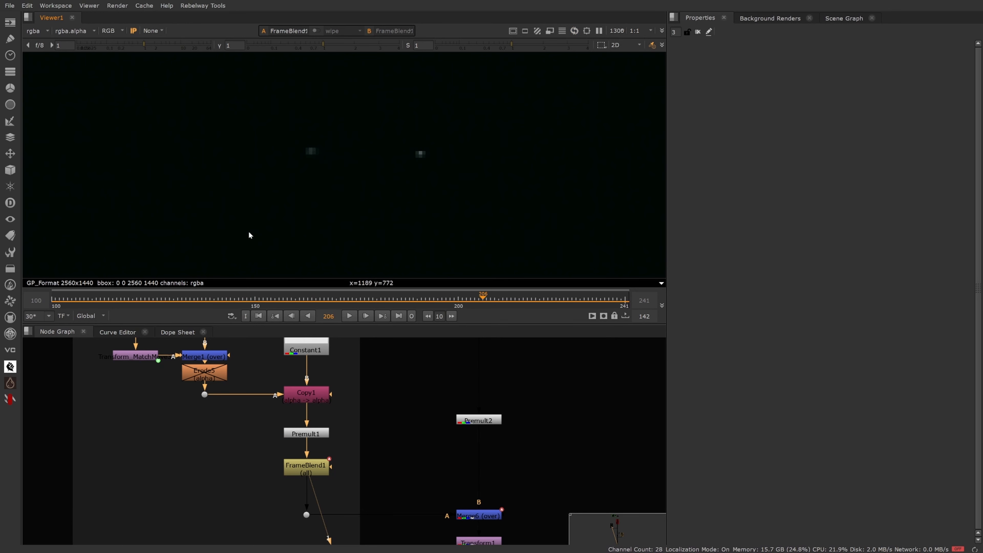
click(40, 47)
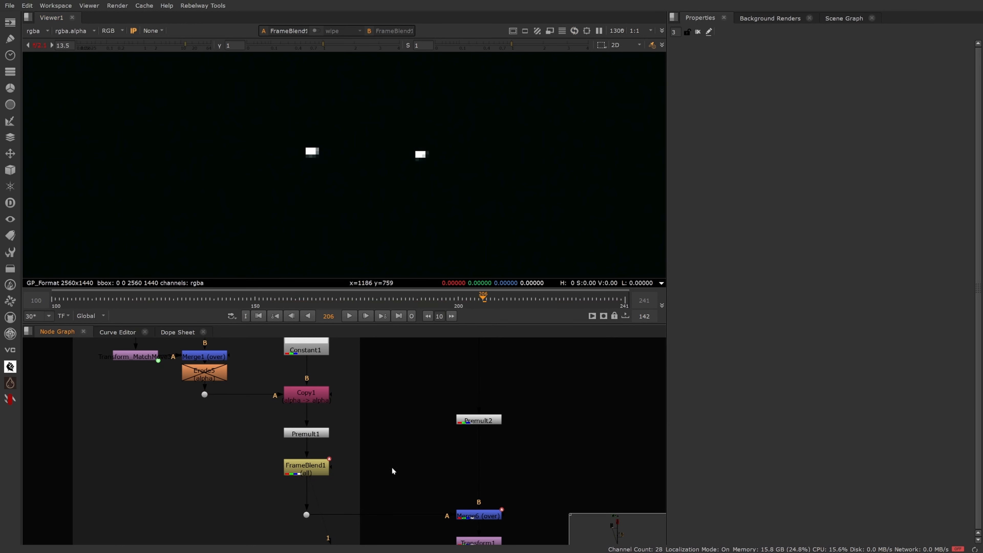
- View the Merge2 output at frame 121 and compare it with the Merge2 node disabled and enabled
middle_drag(411, 506, 372, 430)
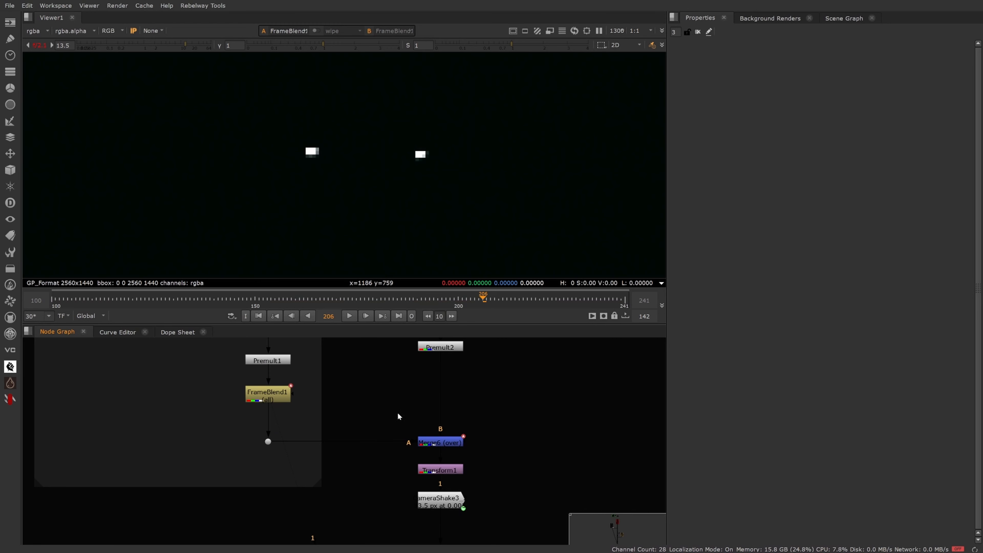
scroll(419, 414, up, 2)
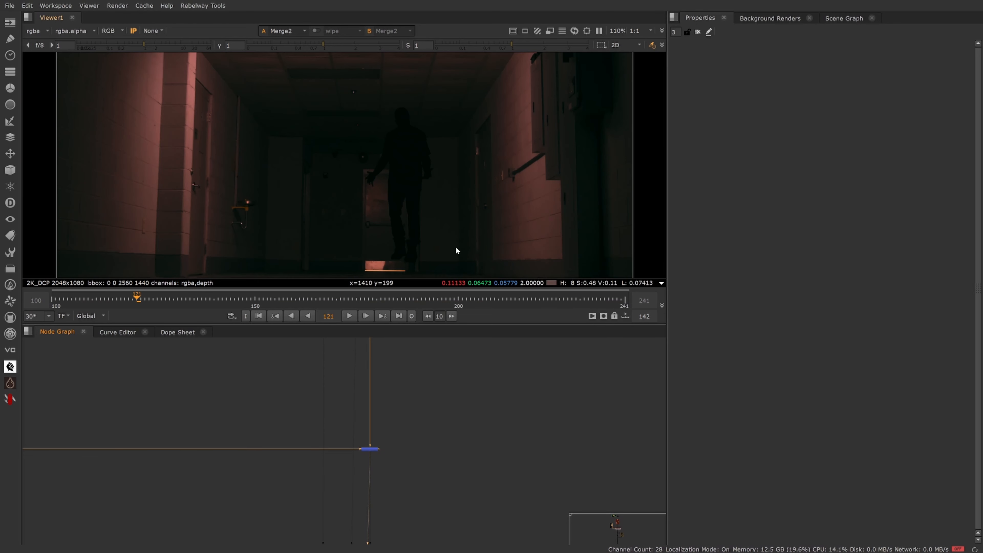
click(372, 449)
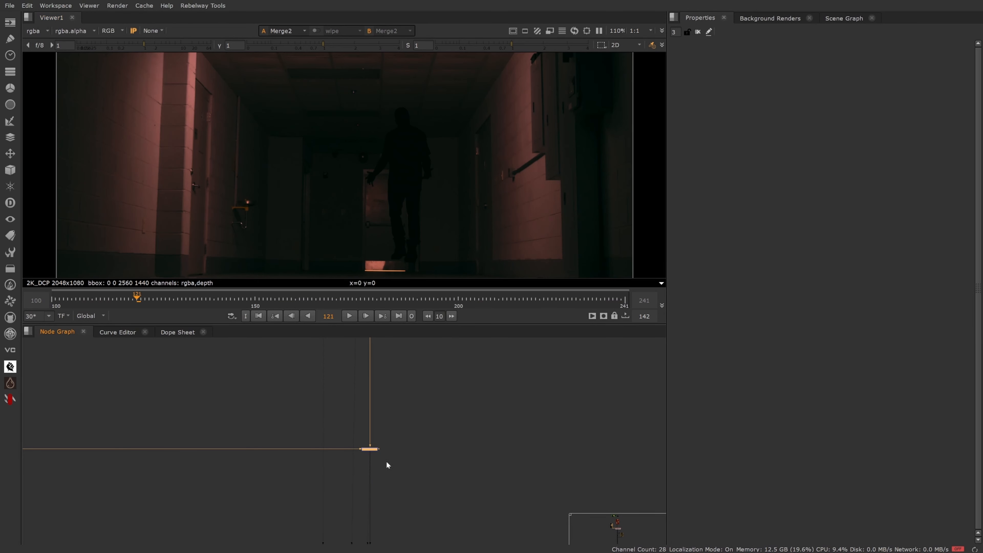
key(d)
key(d)
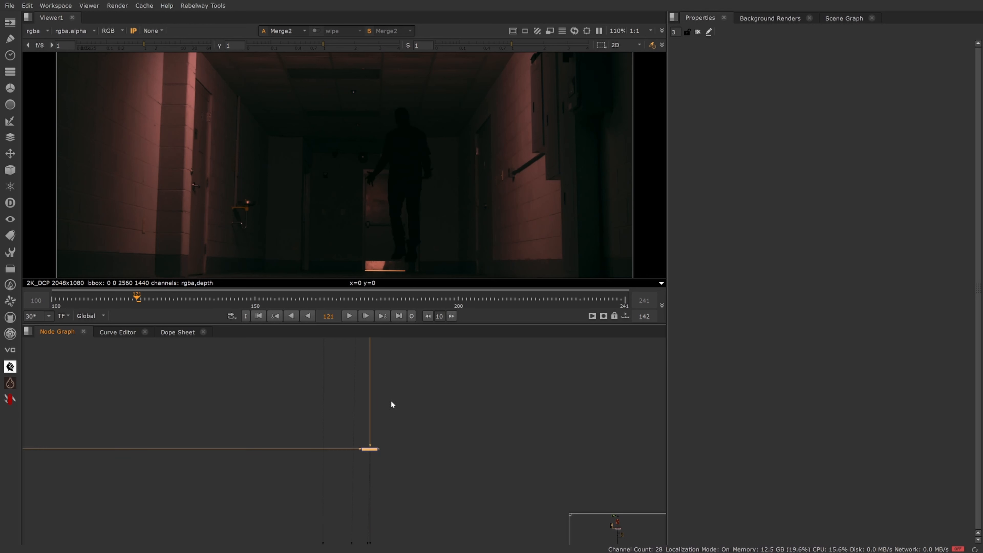
- Survey the backdrops below Merge2 in the node graph and locate the BG Defocus section
scroll(398, 417, down, 10)
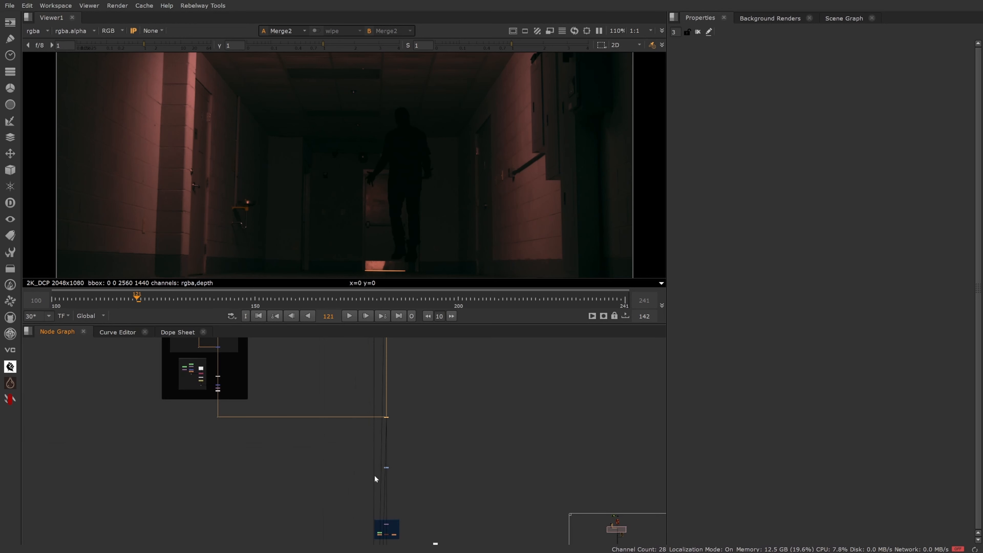
middle_drag(366, 486, 346, 370)
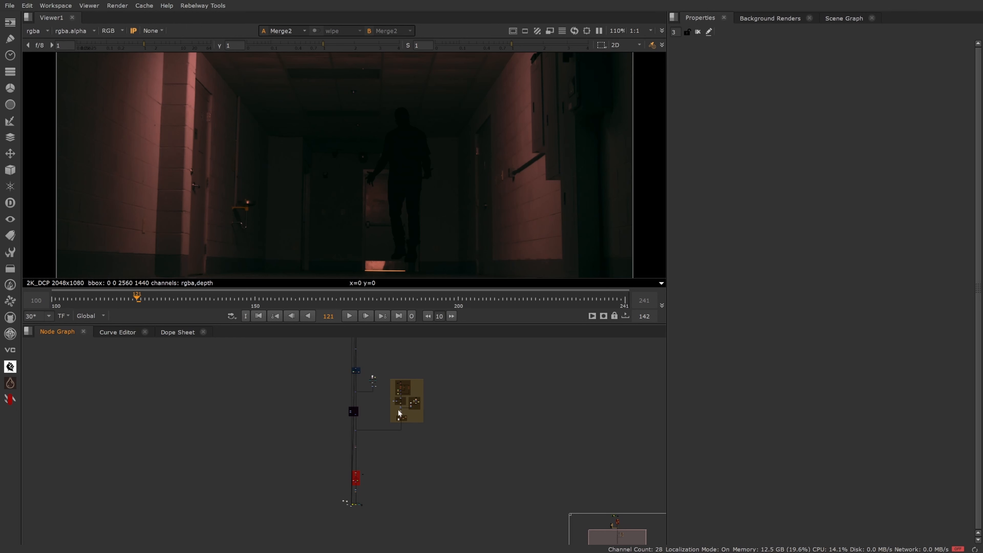
scroll(401, 407, up, 5)
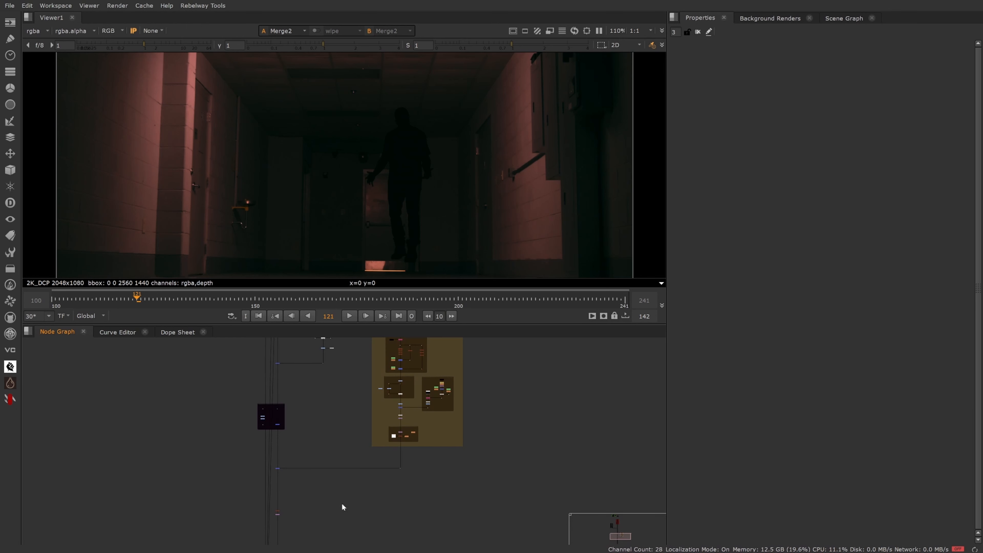
middle_drag(327, 542, 380, 426)
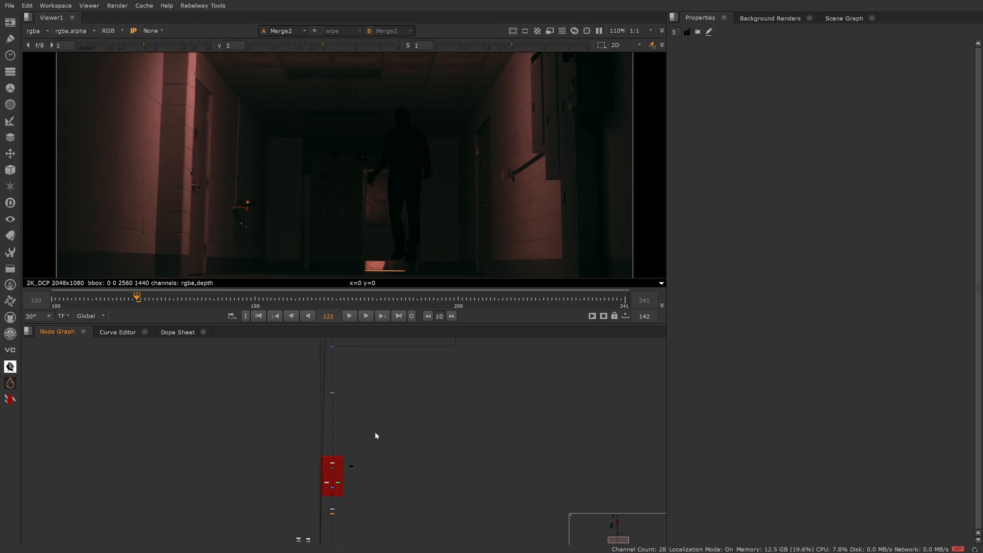
mouse_move(355, 347)
middle_down()
mouse_move(362, 415)
mouse_move(350, 504)
middle_up()
mouse_move(350, 422)
middle_down()
mouse_move(345, 509)
mouse_move(367, 455)
middle_up()
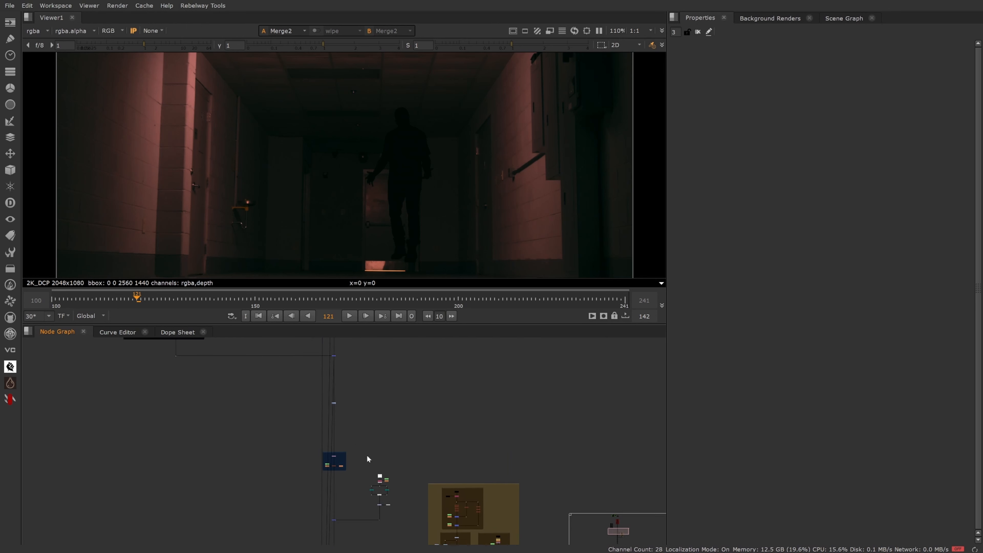
middle_drag(339, 398, 358, 437)
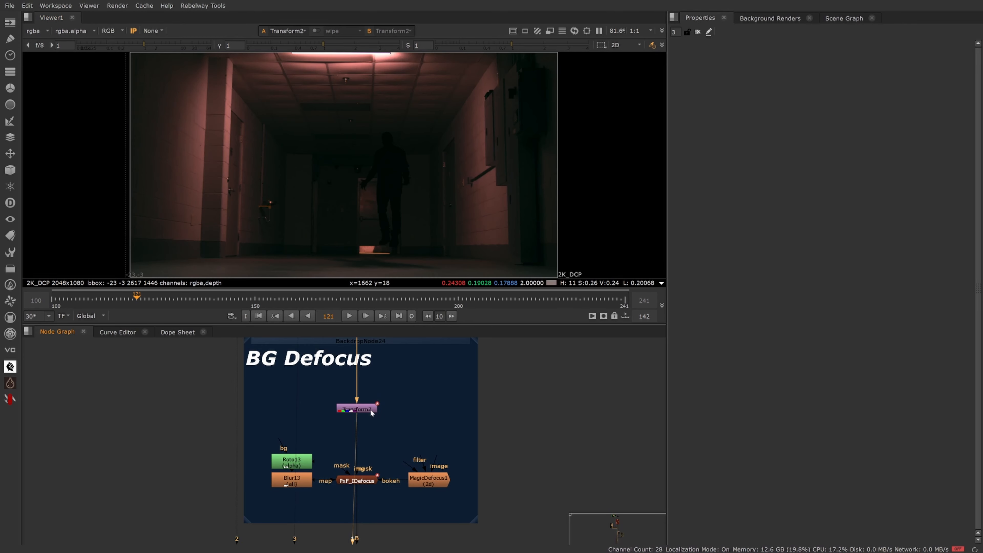
- Compare Transform2 in BG Defocus disabled and enabled, and check its animated scale at the keyframes on frames 142 and 156
click(370, 408)
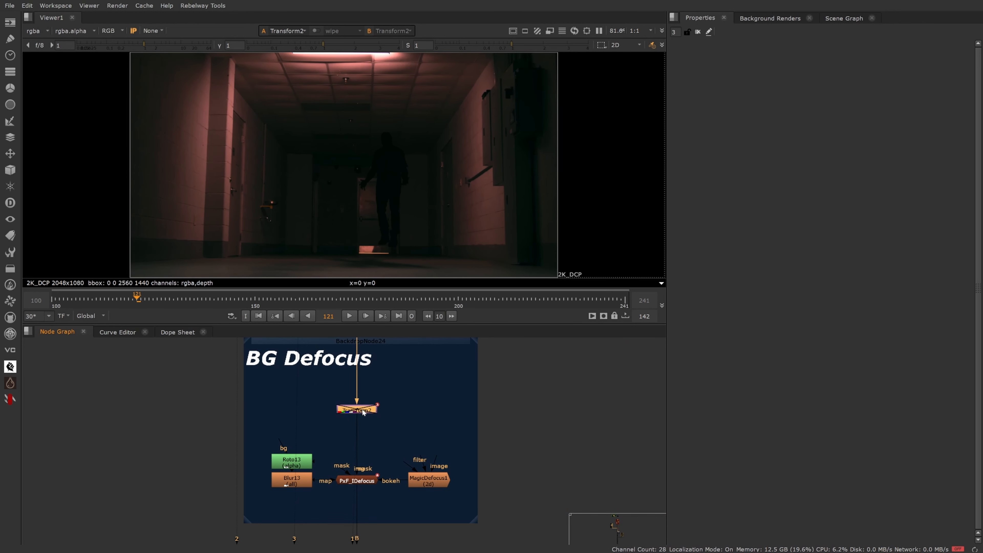
double_click(363, 411)
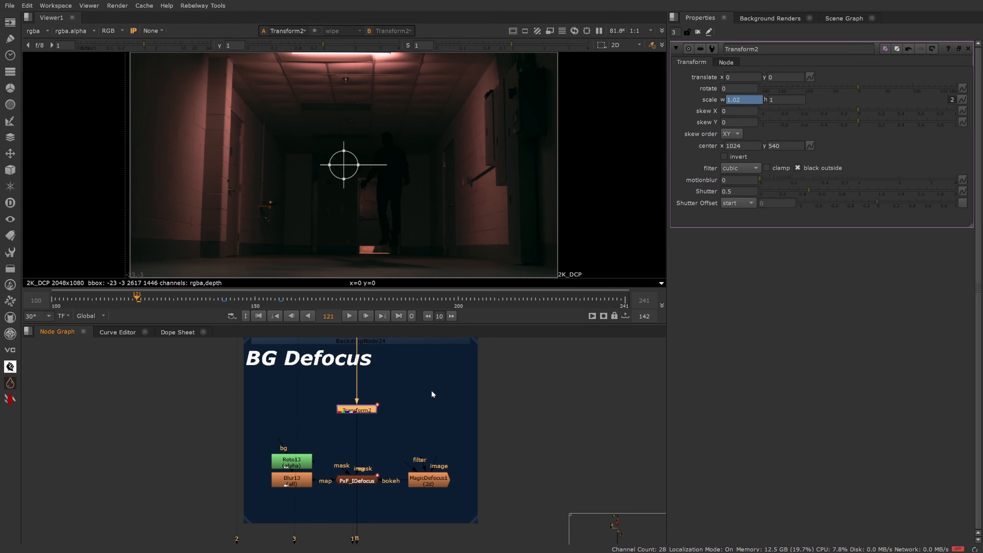
click(223, 301)
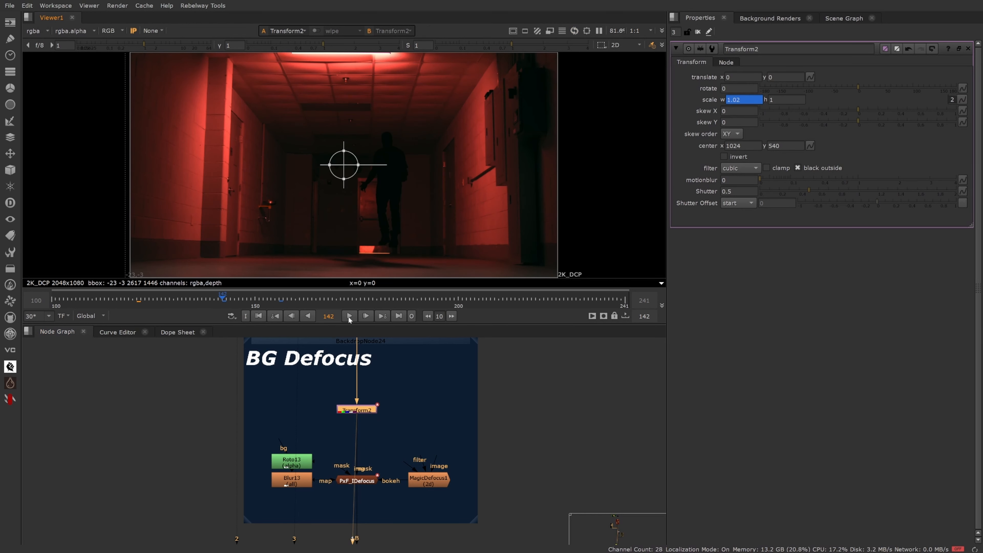
click(280, 300)
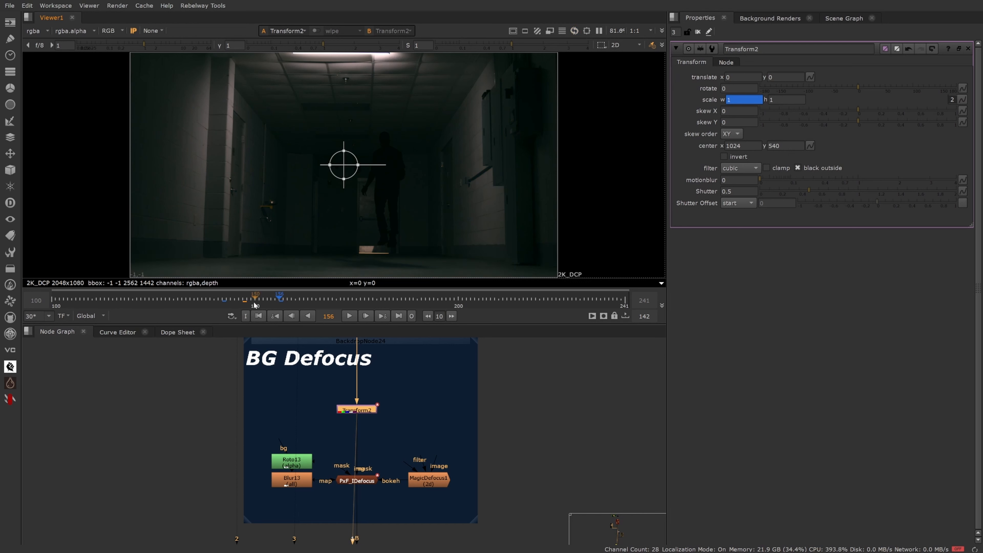
click(222, 301)
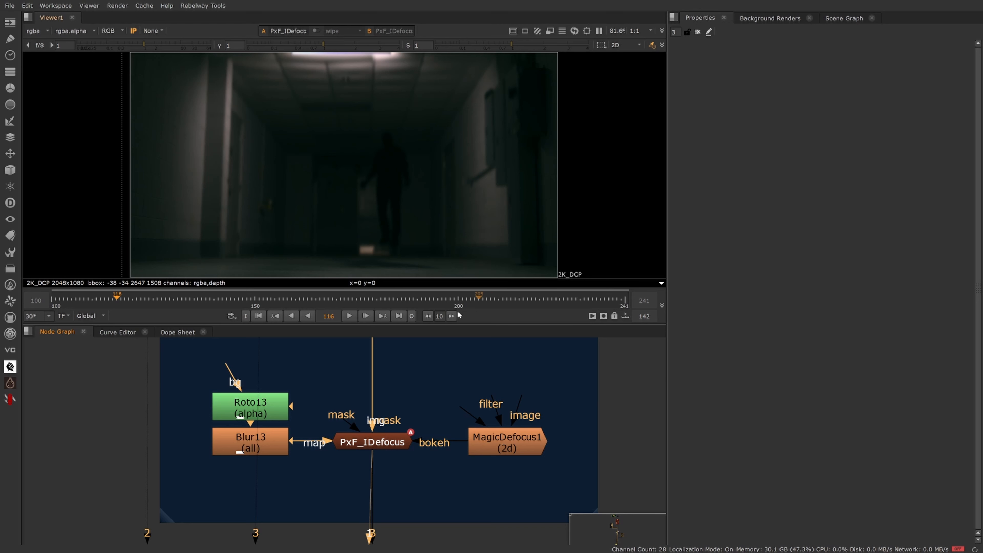
- Inspect the Bezier shape of Roto13 over the corridor image, then select Blur13 and PxF_IDefocus in turn and close the properties
double_click(273, 401)
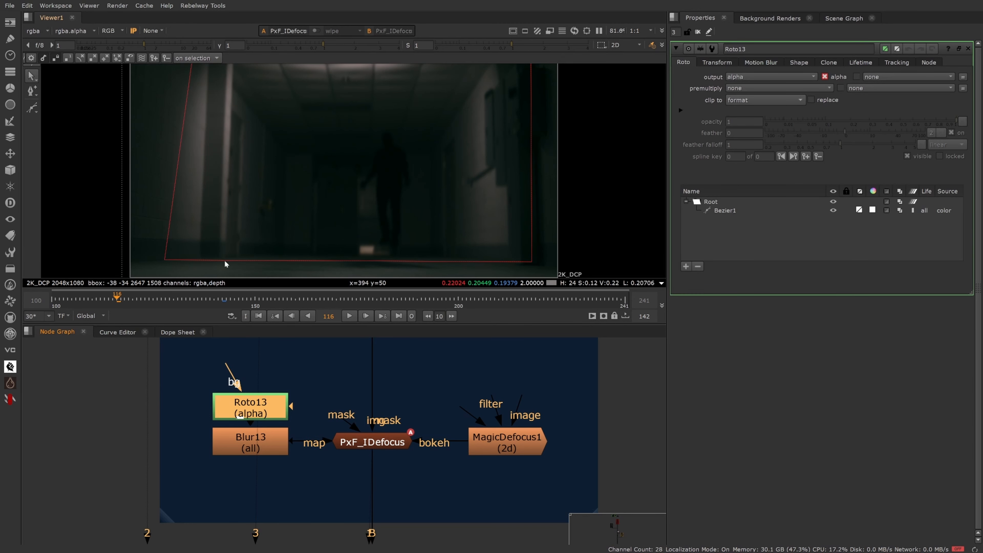
scroll(296, 248, down, 3)
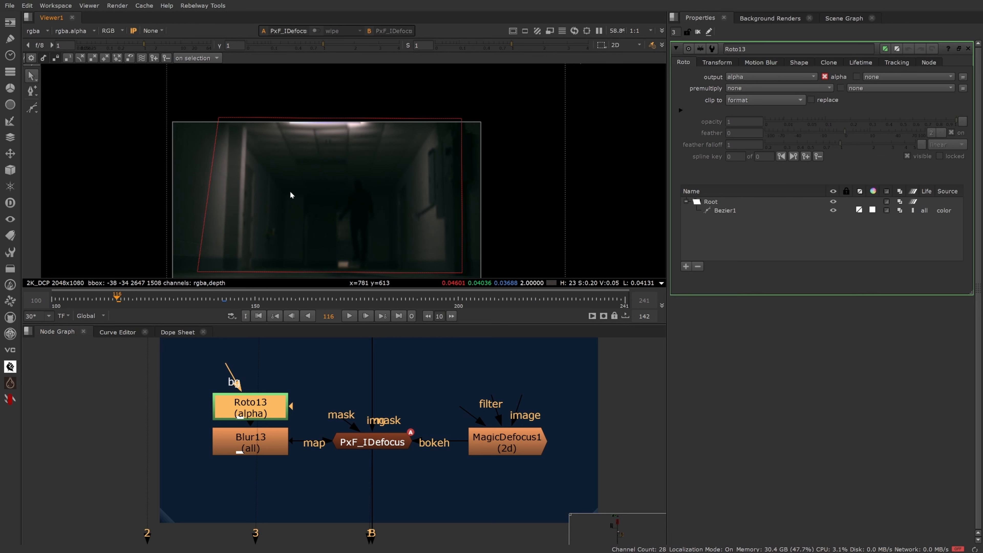
middle_drag(305, 222, 331, 184)
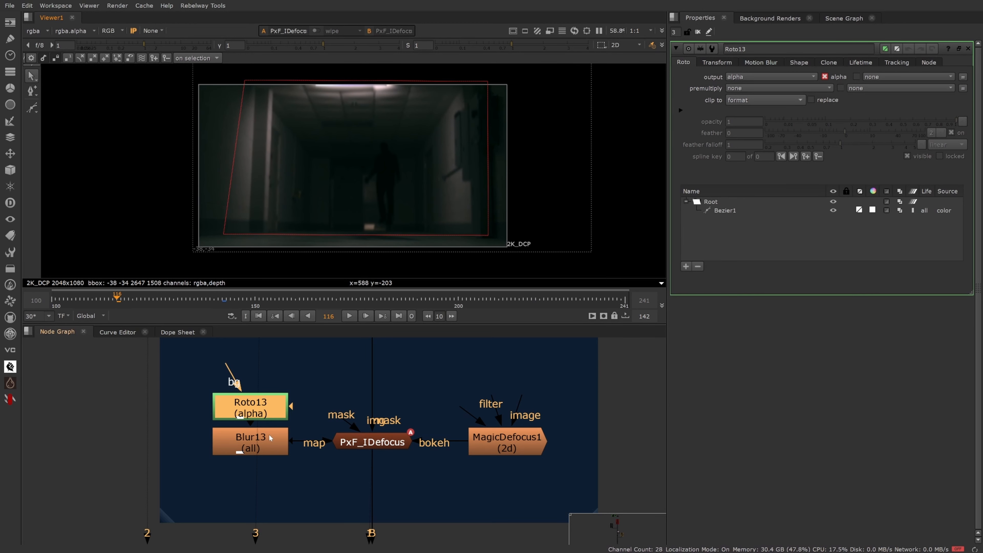
click(276, 442)
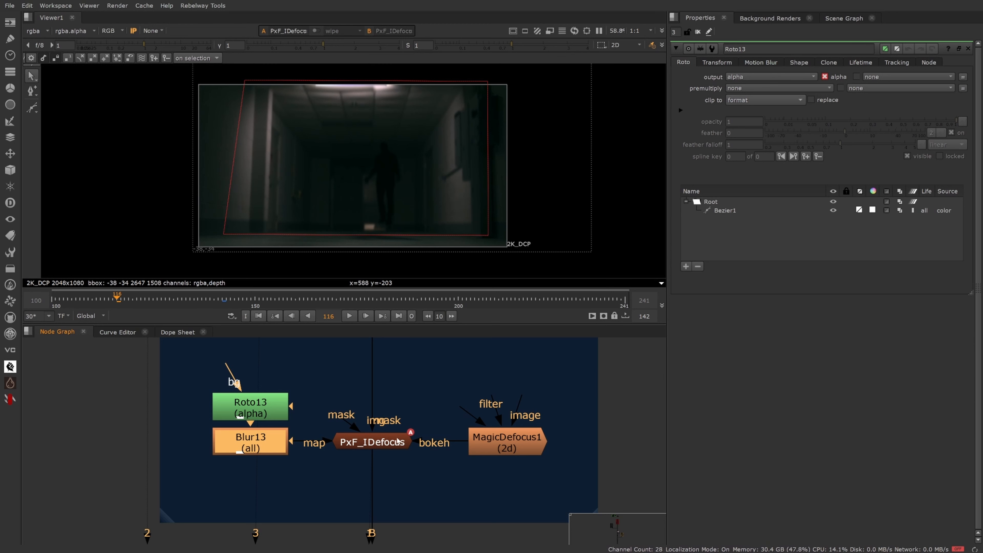
click(358, 448)
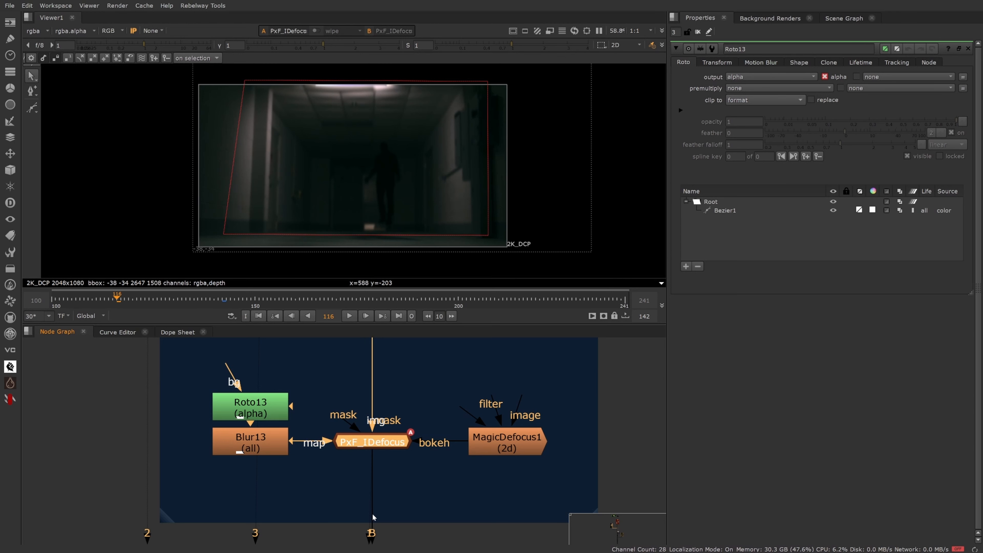
click(698, 32)
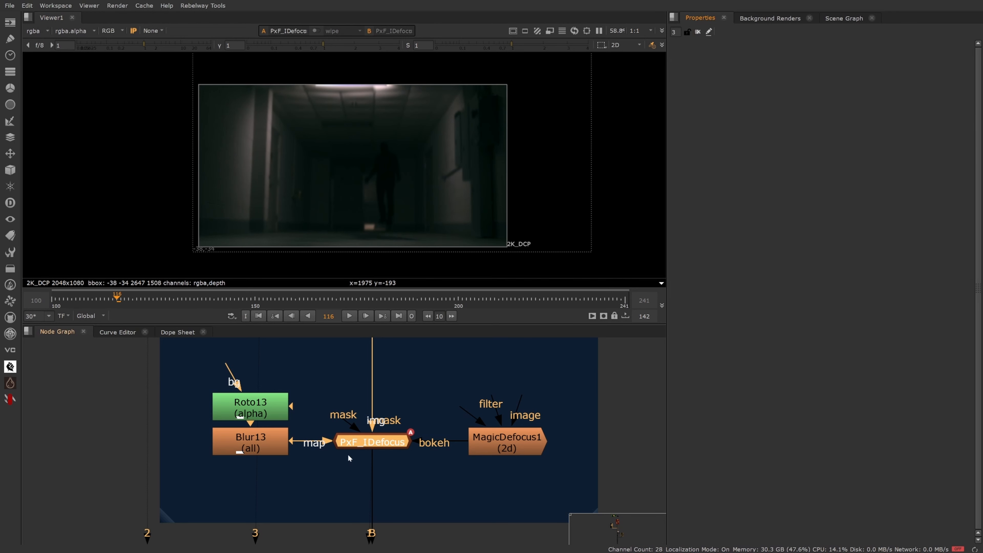
- Compare Blur13 disabled and enabled at the base of the right-hand corridor wall, with the viewer gain raised to 4.4
scroll(468, 226, up, 8)
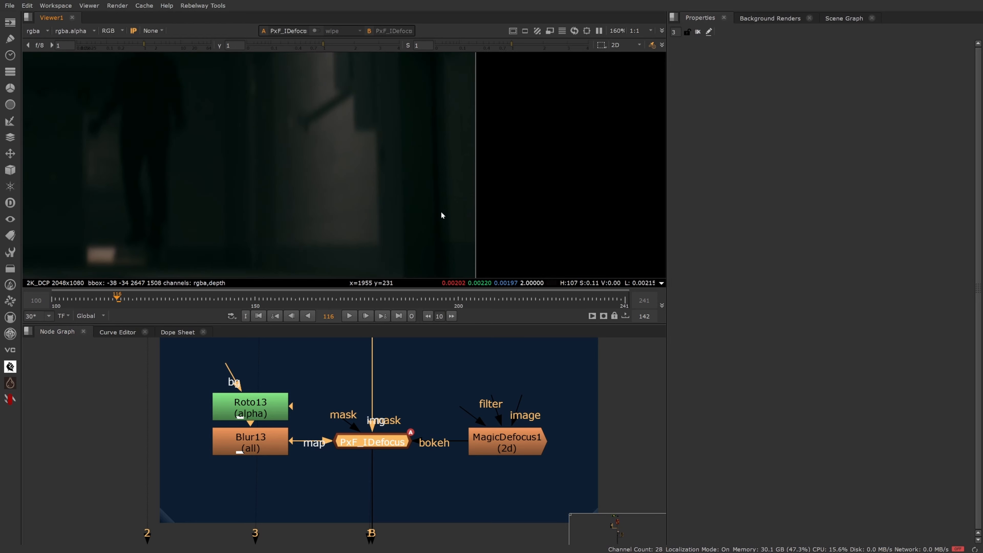
scroll(441, 189, up, 3)
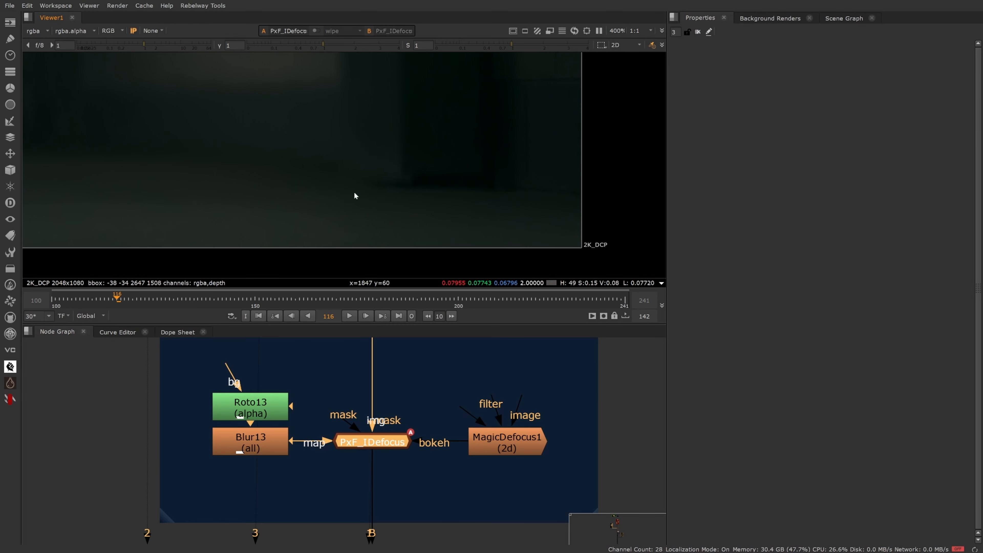
click(270, 441)
key(d)
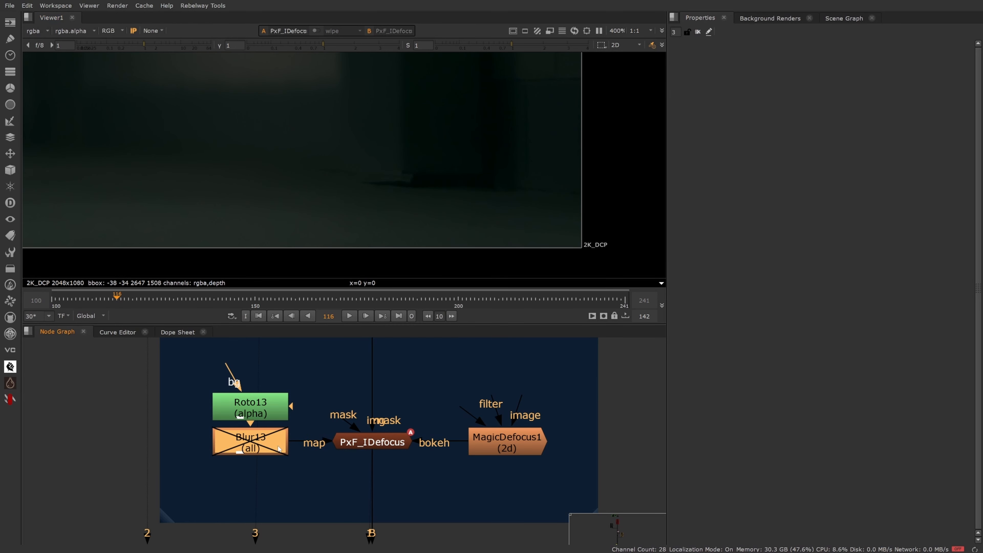
click(167, 46)
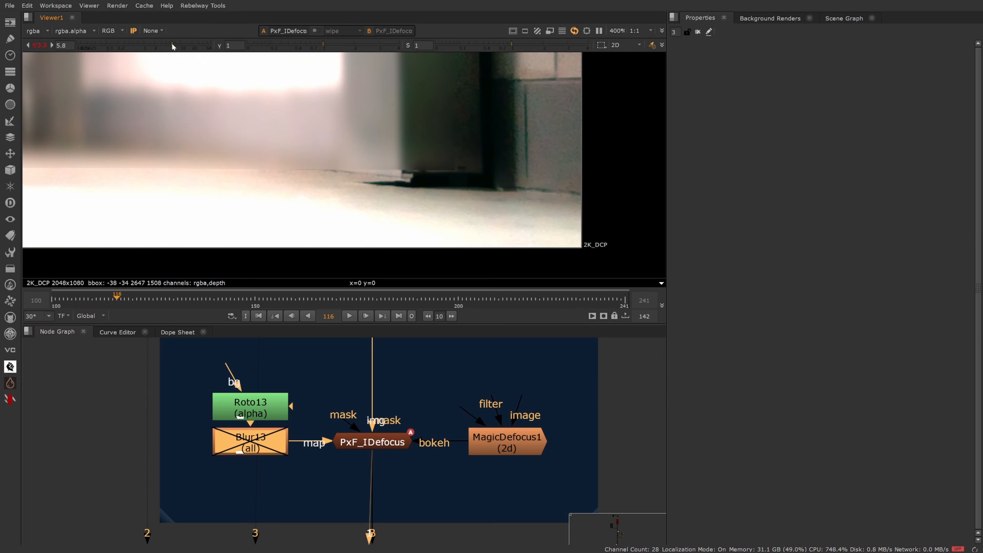
scroll(437, 194, up, 5)
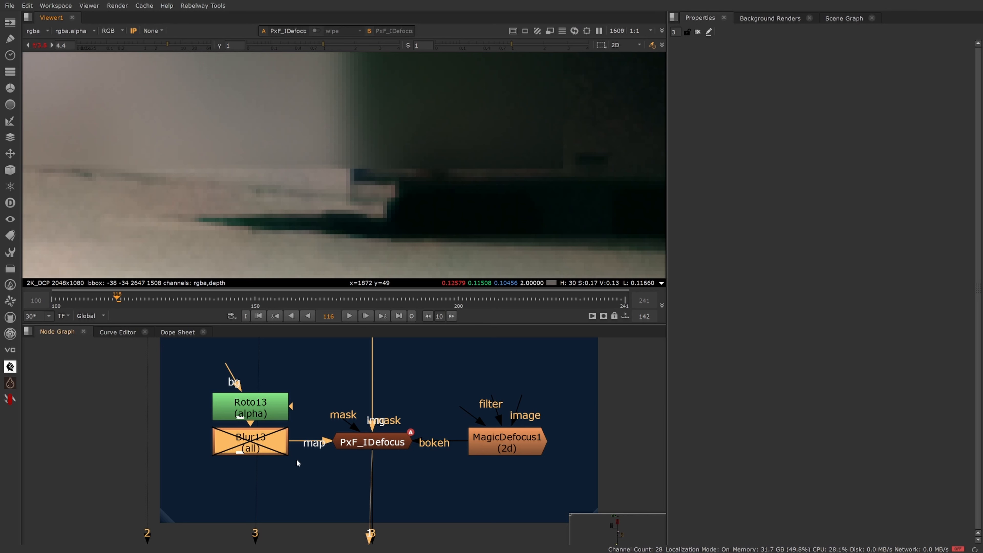
scroll(408, 208, down, 4)
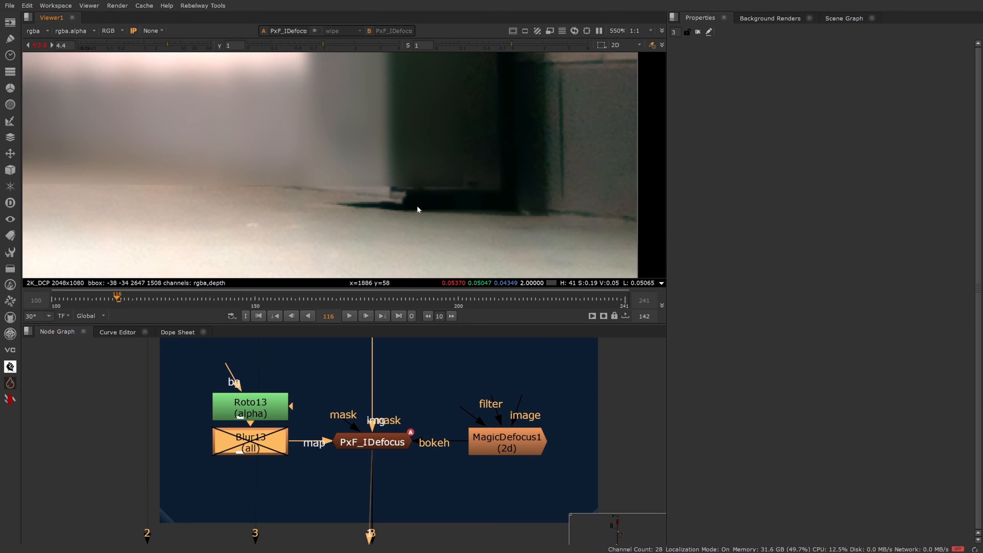
key(d)
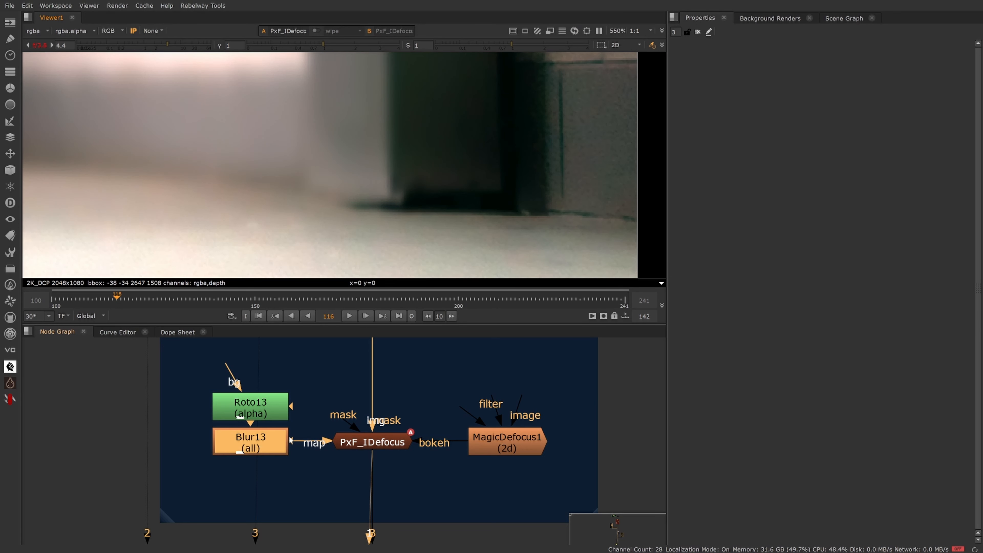
scroll(447, 211, down, 5)
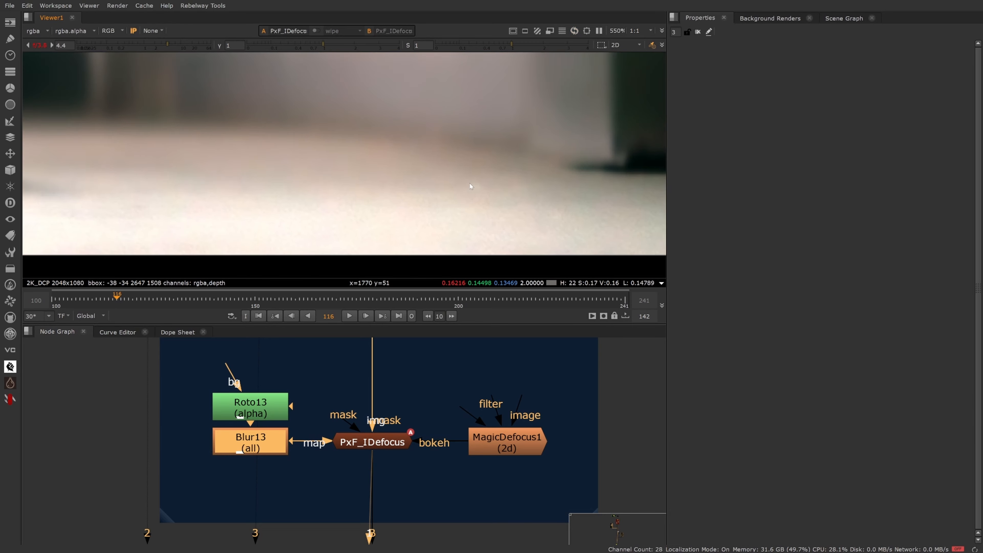
- Examine the defocus falloff on the left brick wall, the silhouetted figure and the wall's base in the brightened frame 116
scroll(362, 225, up, 4)
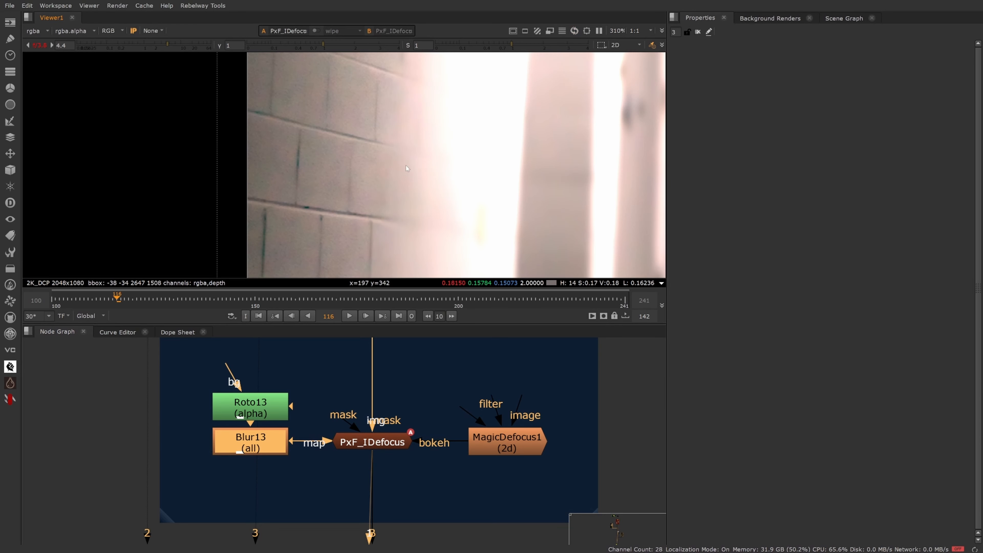
scroll(487, 224, down, 5)
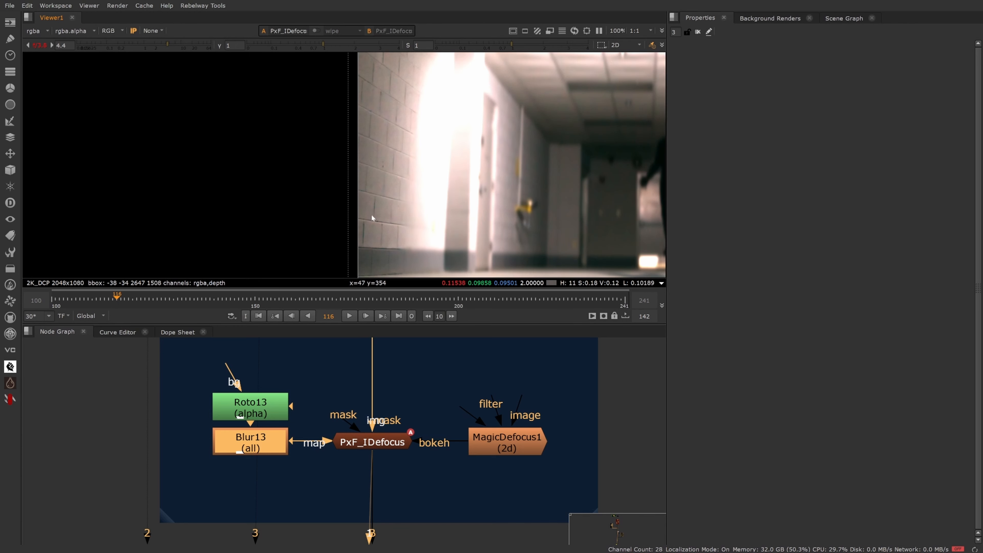
scroll(388, 208, up, 5)
scroll(432, 200, down, 5)
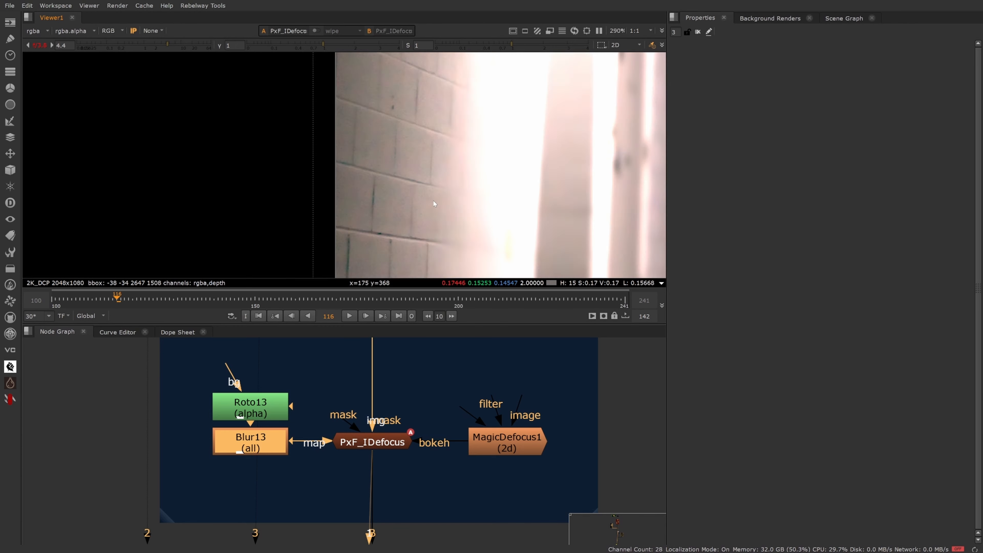
scroll(511, 217, up, 4)
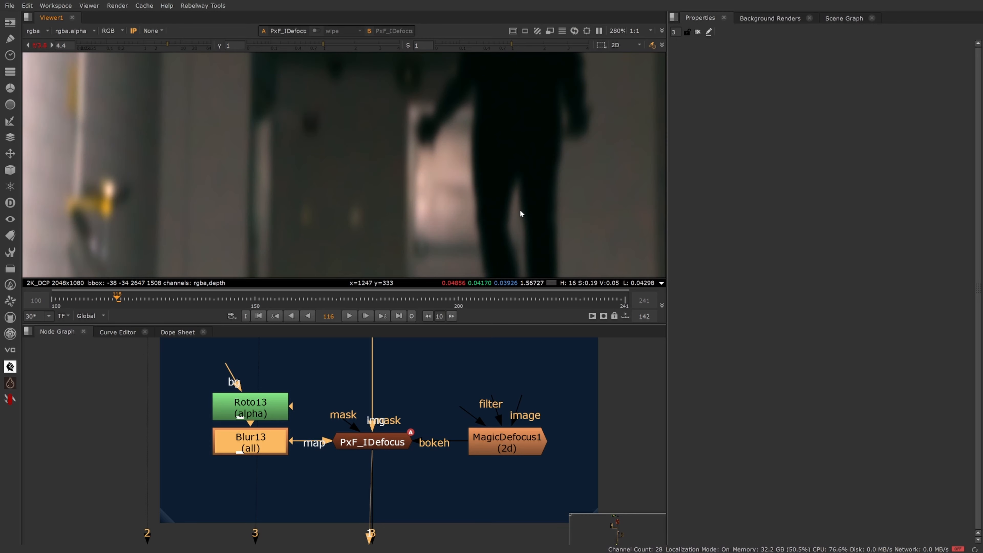
scroll(484, 206, down, 5)
scroll(475, 218, down, 2)
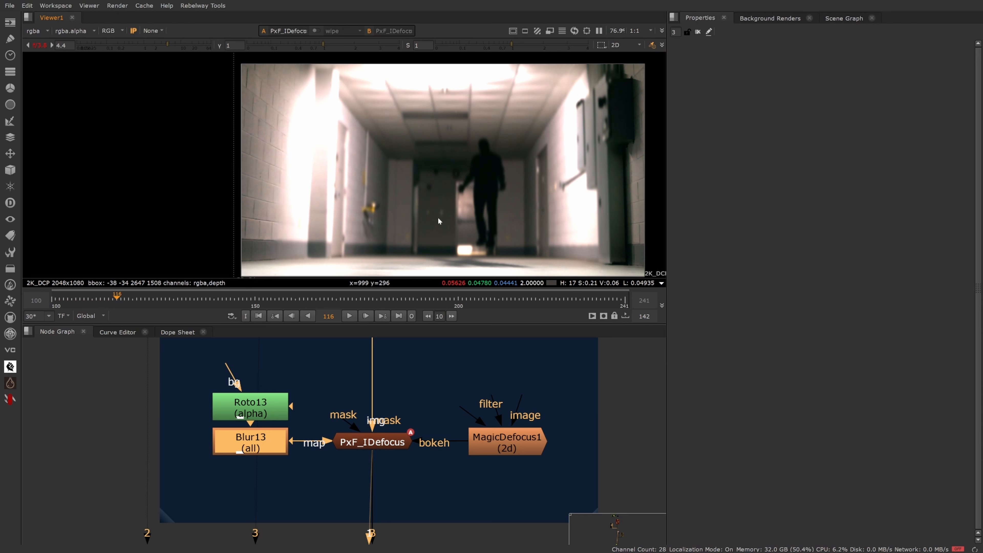
scroll(287, 236, up, 6)
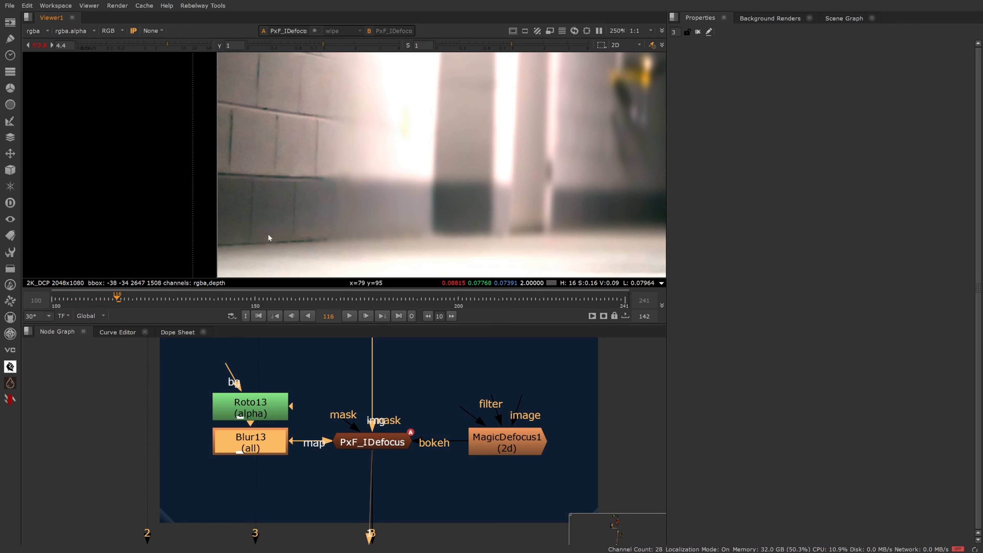
- Compare the corridor with PxF_IDefocus disabled and enabled, then return the viewer gain to 1
click(378, 447)
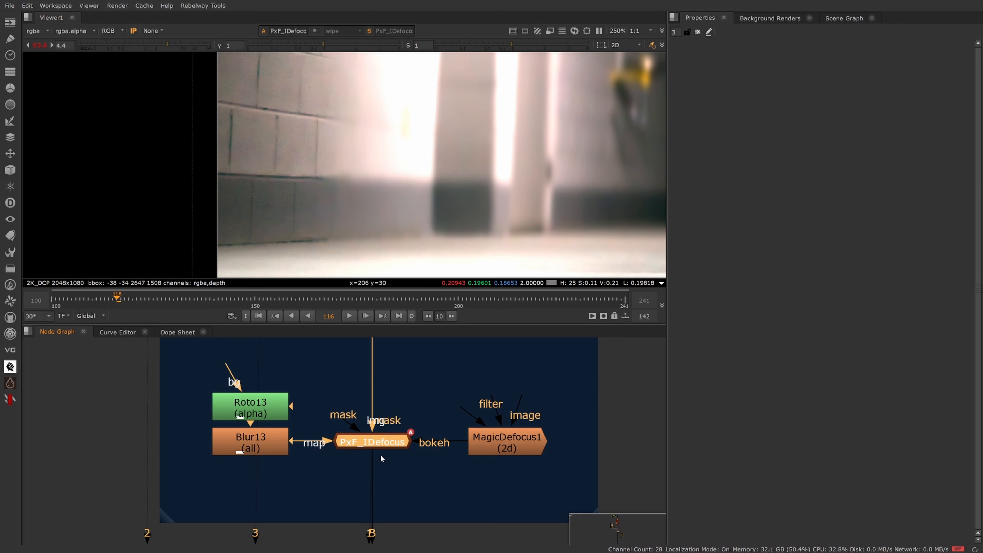
key(d)
key(d)
key(d)
key(d)
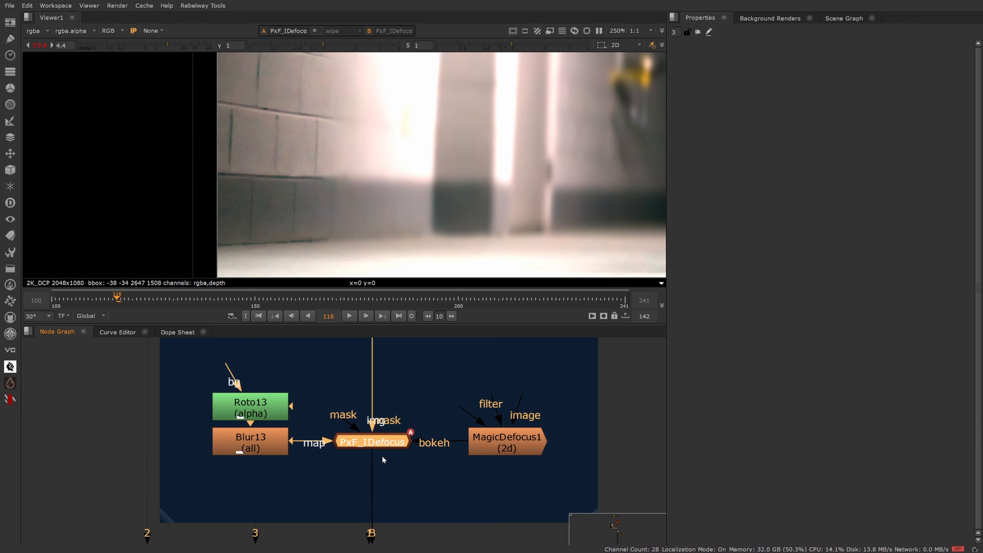
key(d)
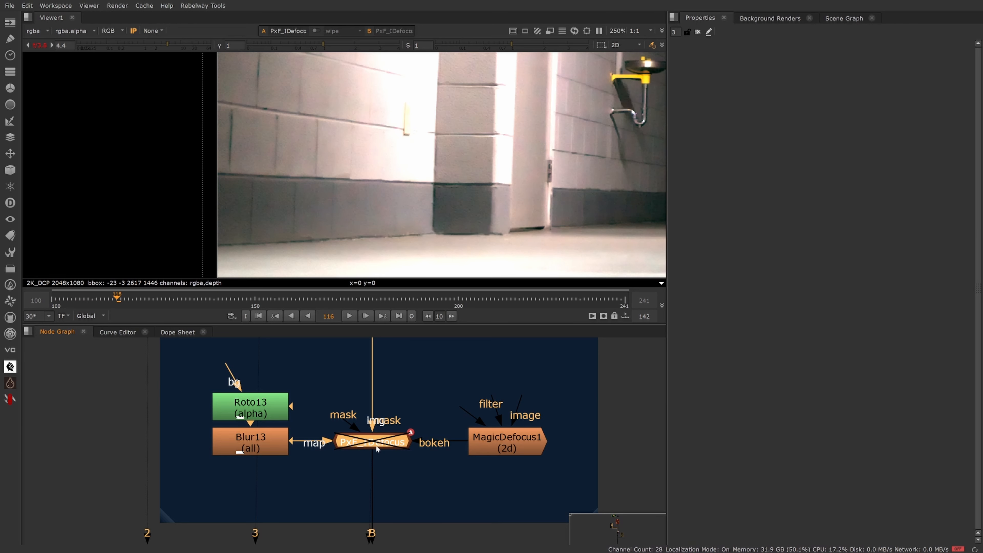
key(d)
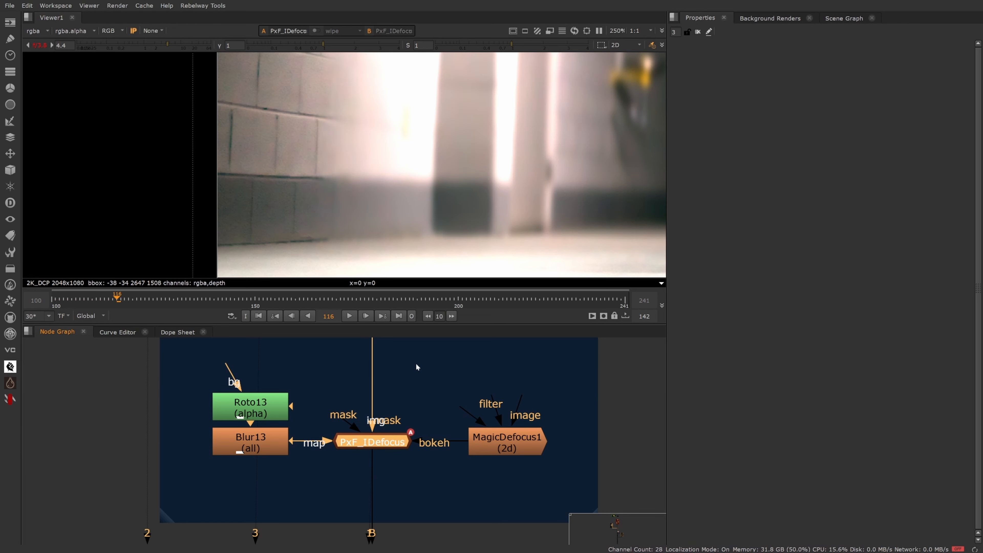
click(416, 362)
scroll(359, 229, down, 5)
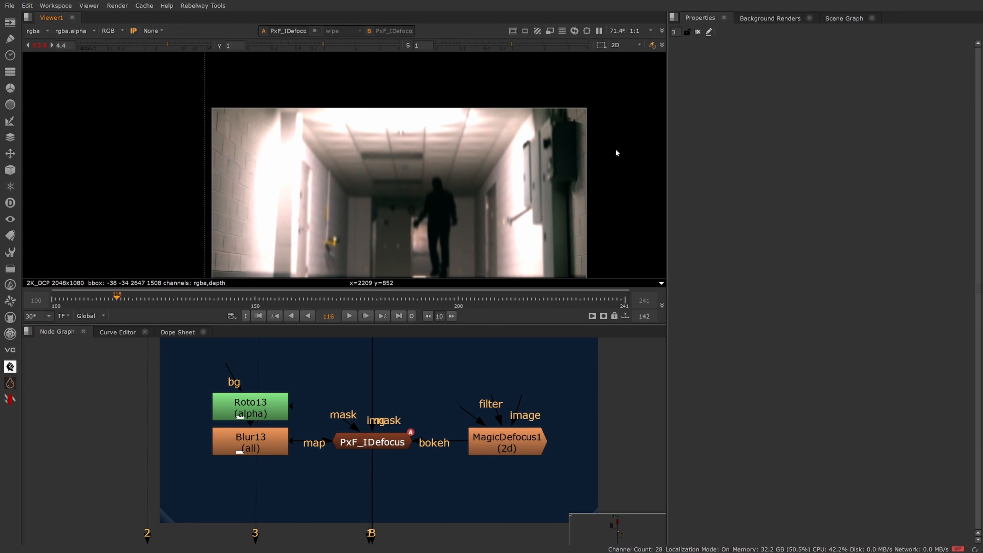
scroll(488, 181, up, 1)
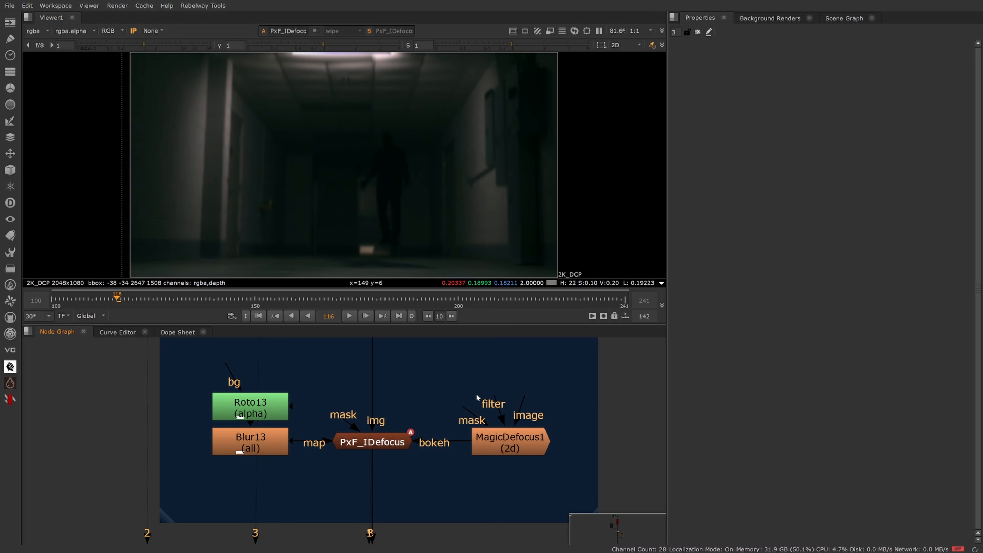
- View the MagicDefocus1 output and review the bokeh shape together with its Bokeh settings
drag(513, 449, 511, 450)
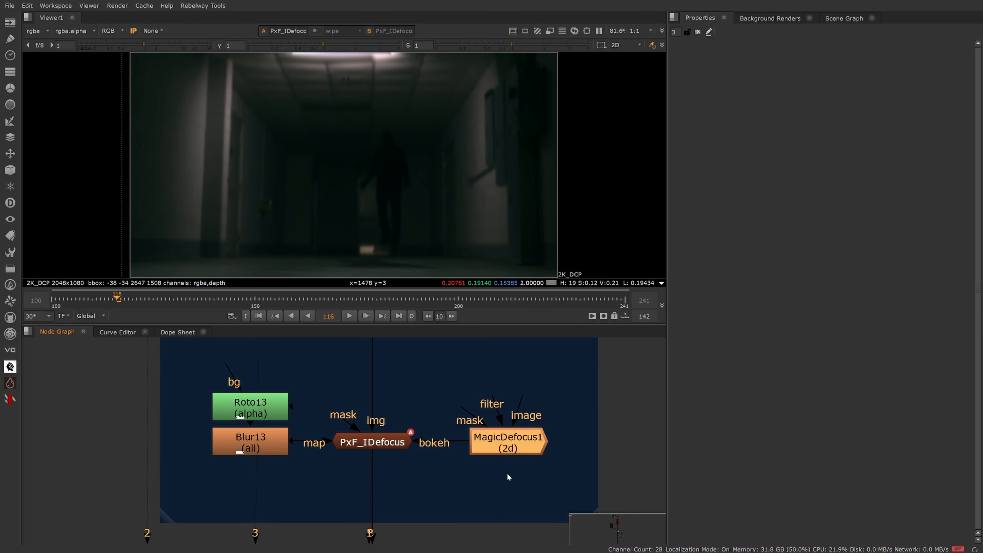
scroll(527, 432, up, 2)
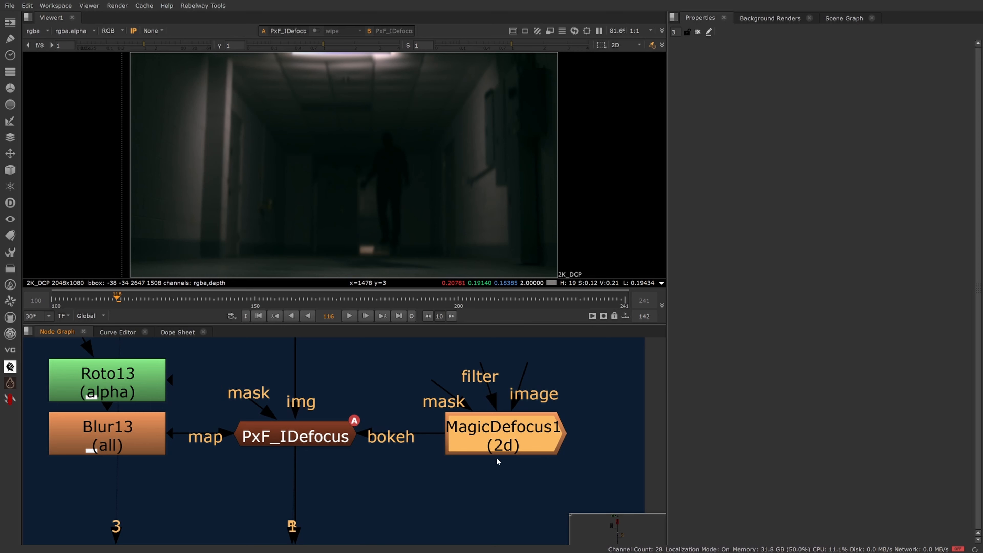
scroll(497, 461, down, 3)
key(1)
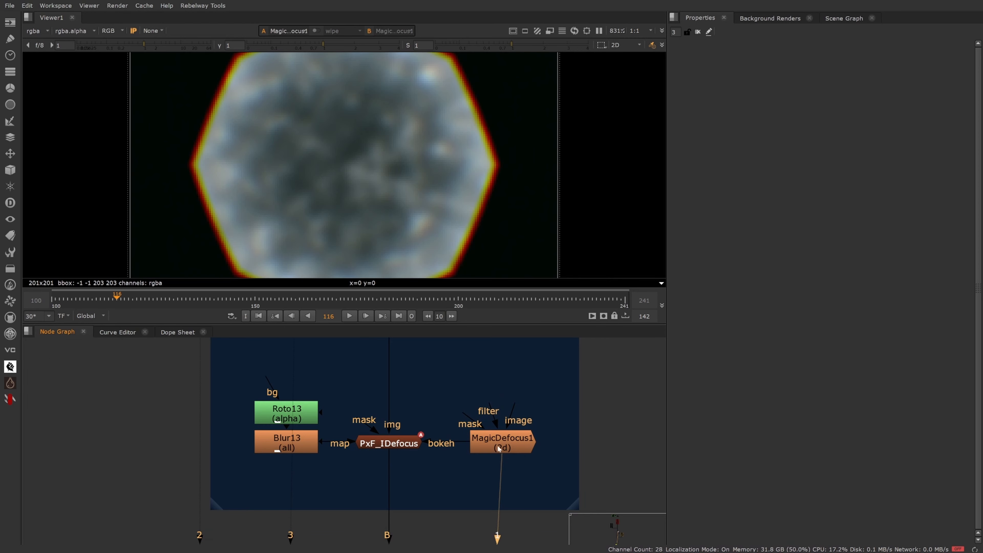
double_click(516, 448)
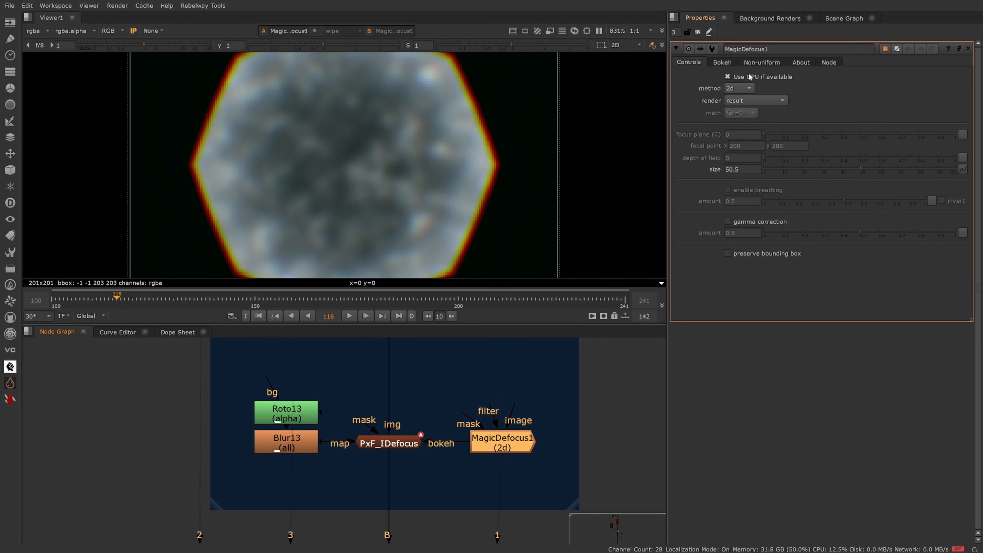
click(722, 63)
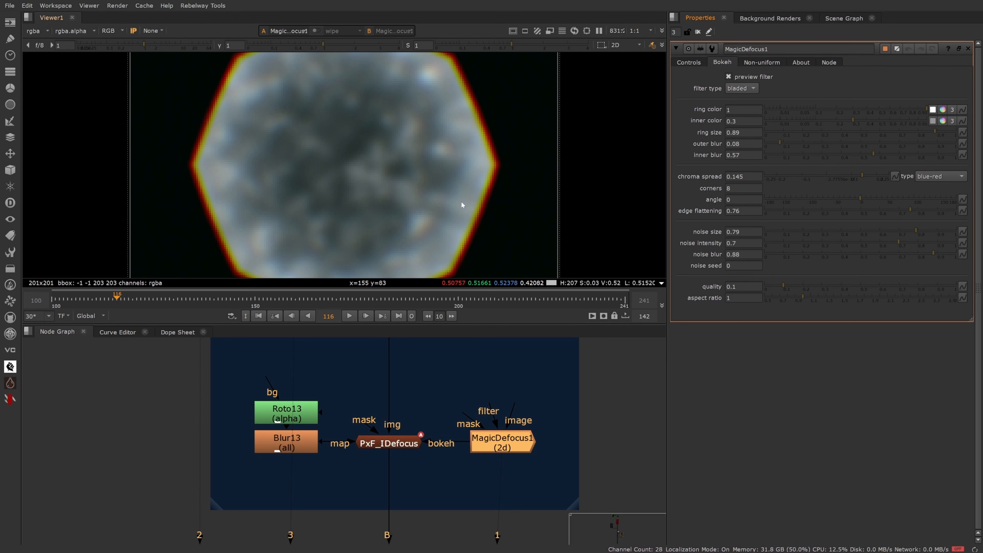
scroll(455, 215, down, 4)
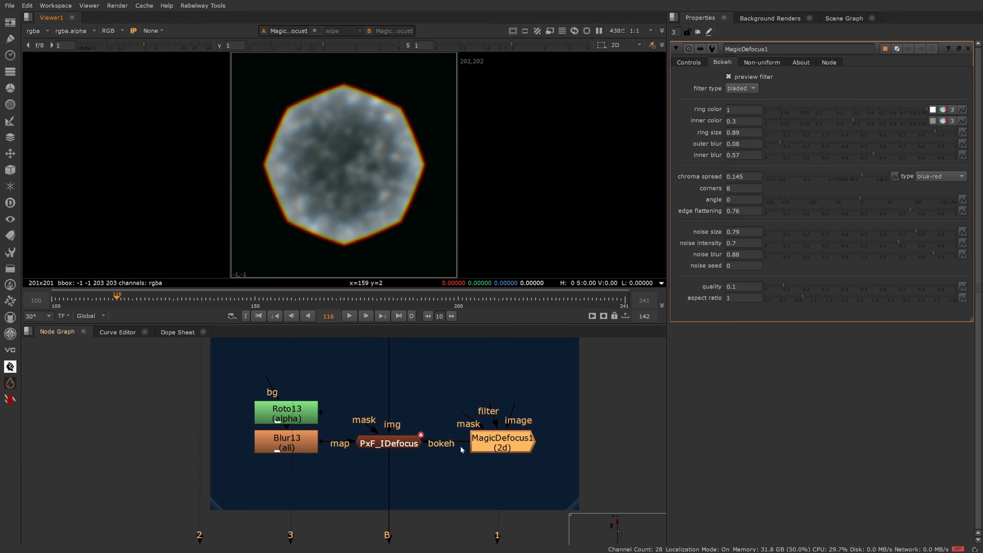
- View the PxF_IDefocus output again and fit it in the viewer
click(389, 443)
key(1)
key(f)
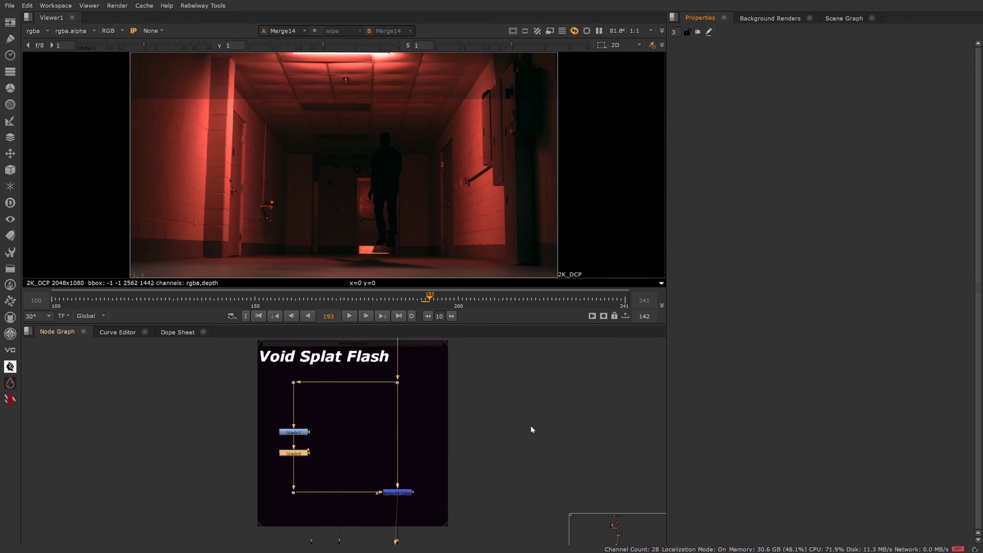
- Step frame by frame through the Void Splat Flash on the Merge14 output, stopping at frame 188, and select its merge node
key(Right)
key(Left)
key(Left)
key(Left)
key(Left)
key(Left)
key(Left)
key(Left)
key(Left)
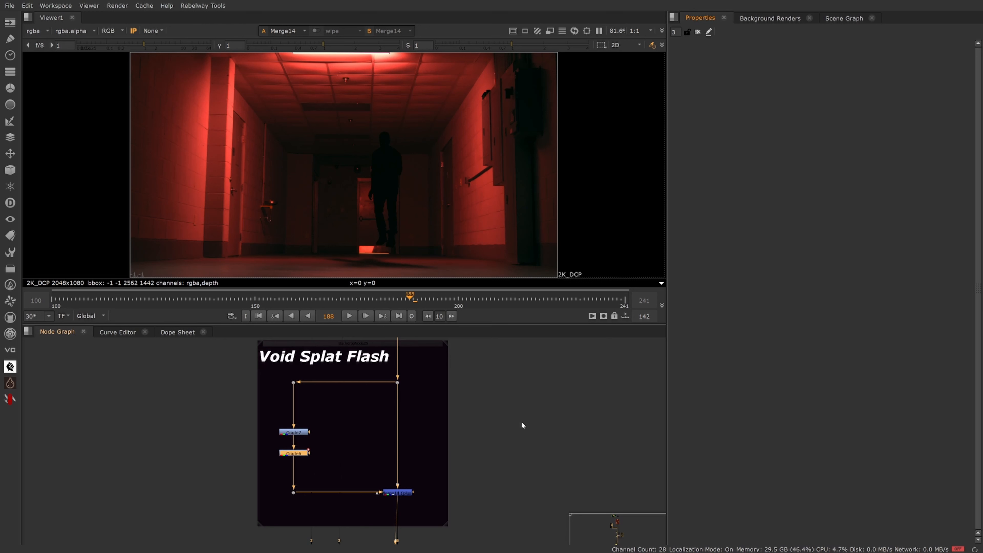
click(398, 492)
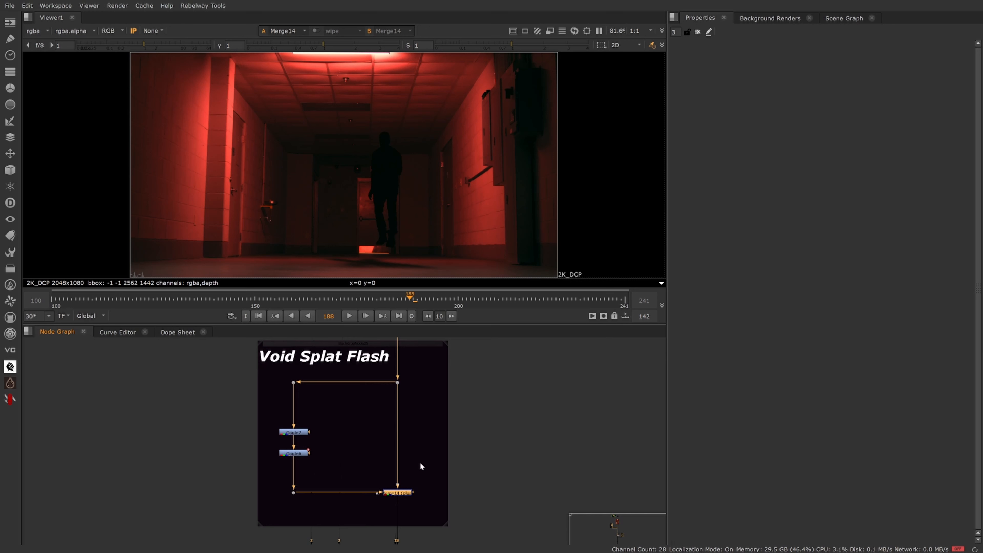
click(451, 431)
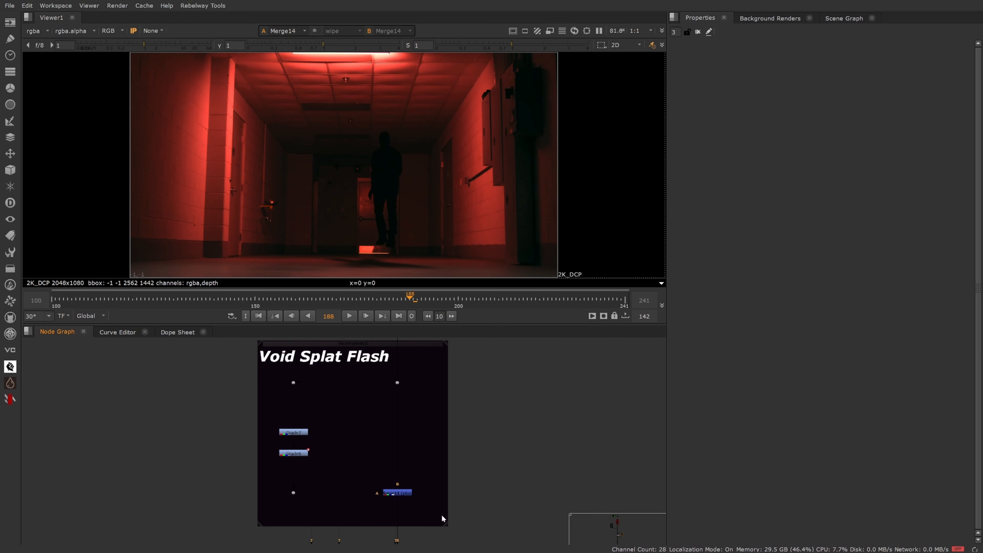
drag(381, 470, 466, 531)
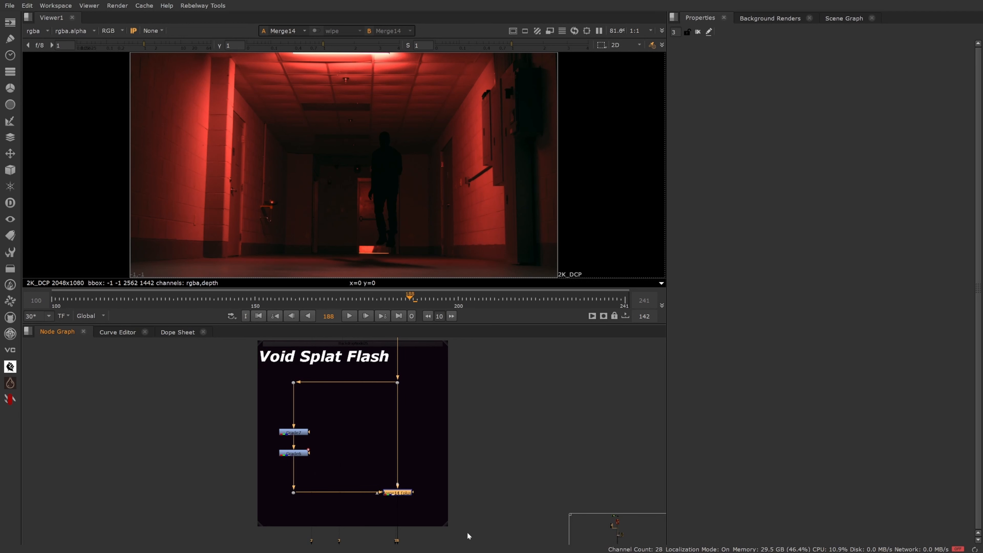
click(449, 413)
scroll(455, 405, down, 4)
middle_drag(471, 537, 459, 458)
scroll(441, 484, up, 2)
drag(443, 497, 358, 428)
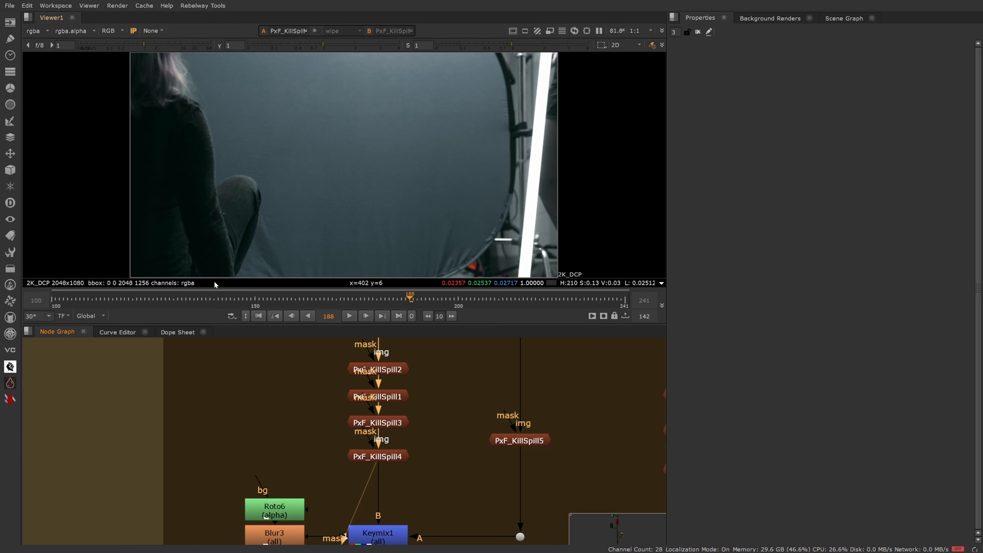
- Compare the arm and knee at frame 188 with PxF_KillSpill1 through PxF_KillSpill4 disabled and enabled
mouse_move(215, 283)
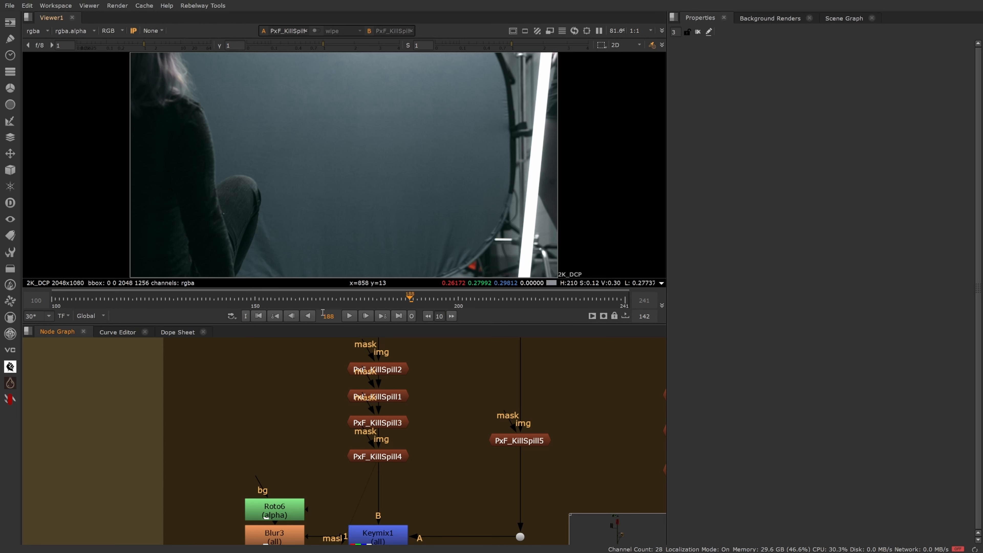
drag(432, 485, 316, 349)
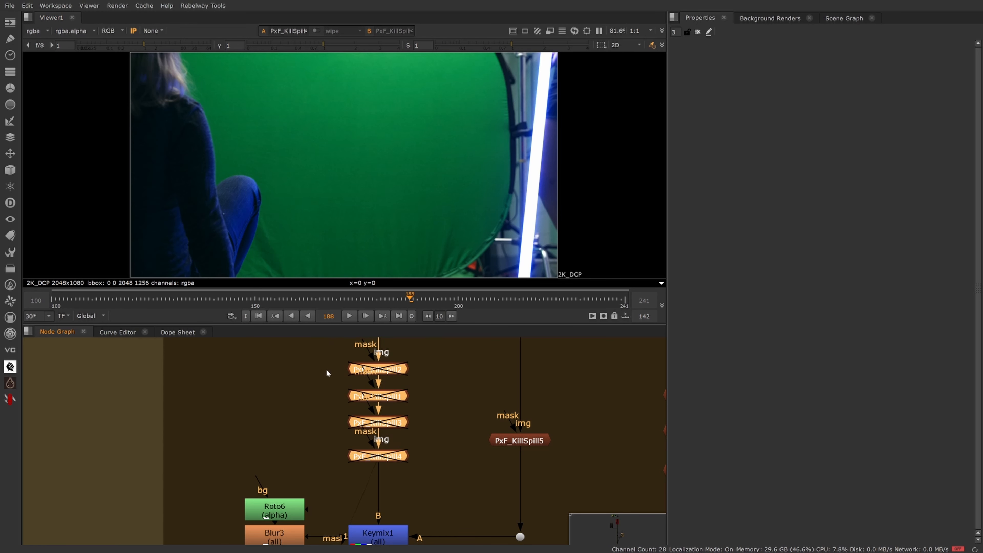
key(d)
scroll(228, 193, up, 5)
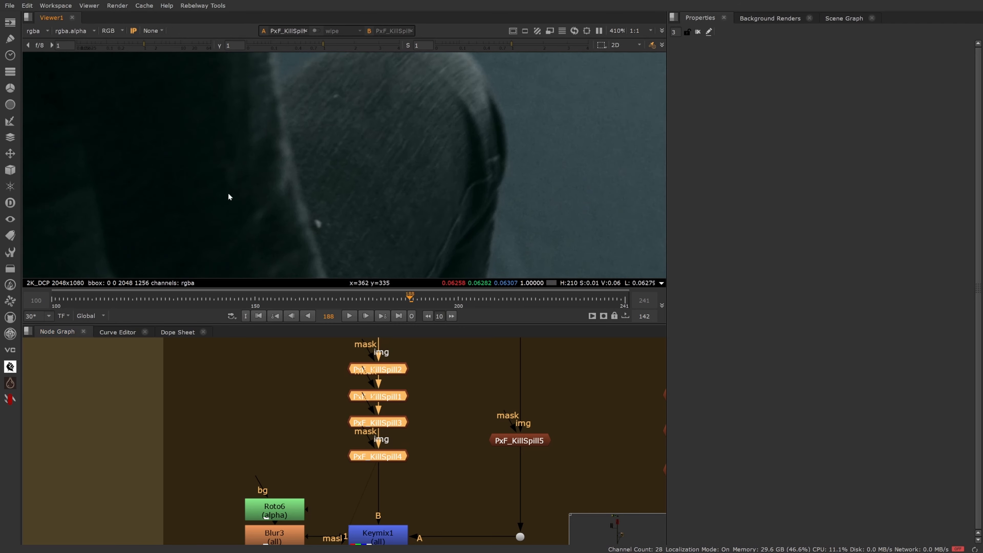
scroll(259, 188, up, 5)
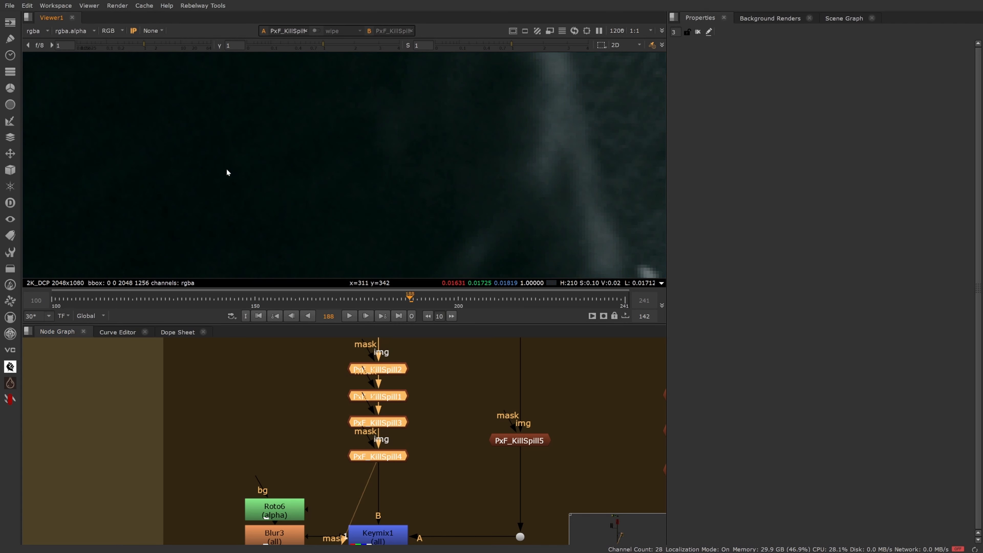
scroll(275, 151, down, 5)
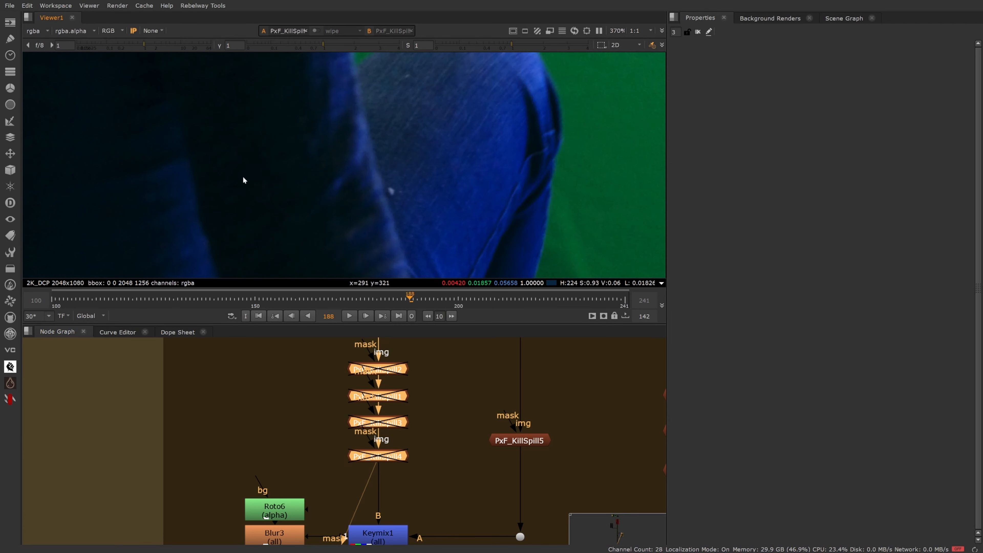
middle_drag(495, 148, 442, 207)
scroll(517, 141, up, 4)
key(d)
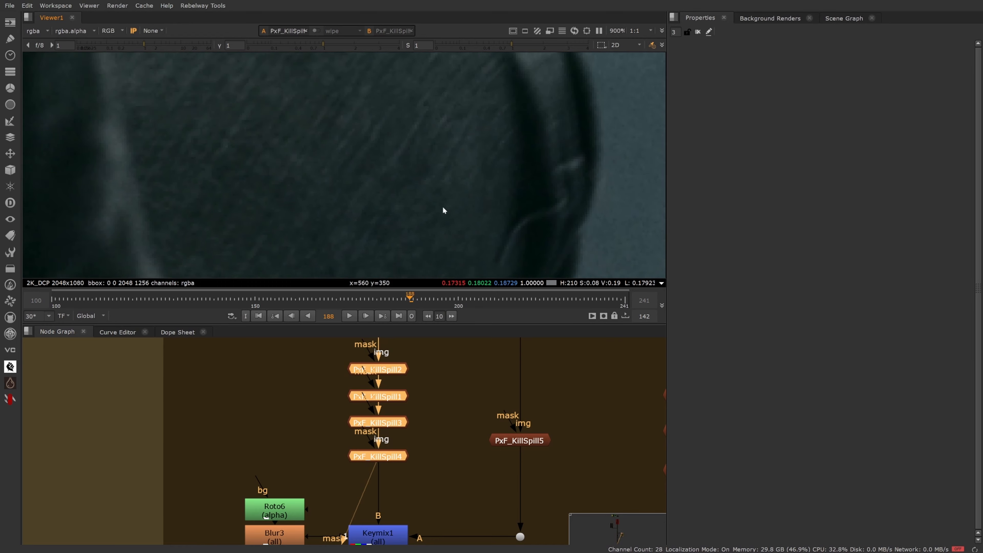
scroll(442, 206, down, 5)
key(d)
key(d)
- Go to frame 101 and compare the crown of the hair with the four selected PxF_KillSpill nodes disabled and enabled
click(56, 300)
scroll(383, 219, down, 5)
scroll(354, 122, up, 6)
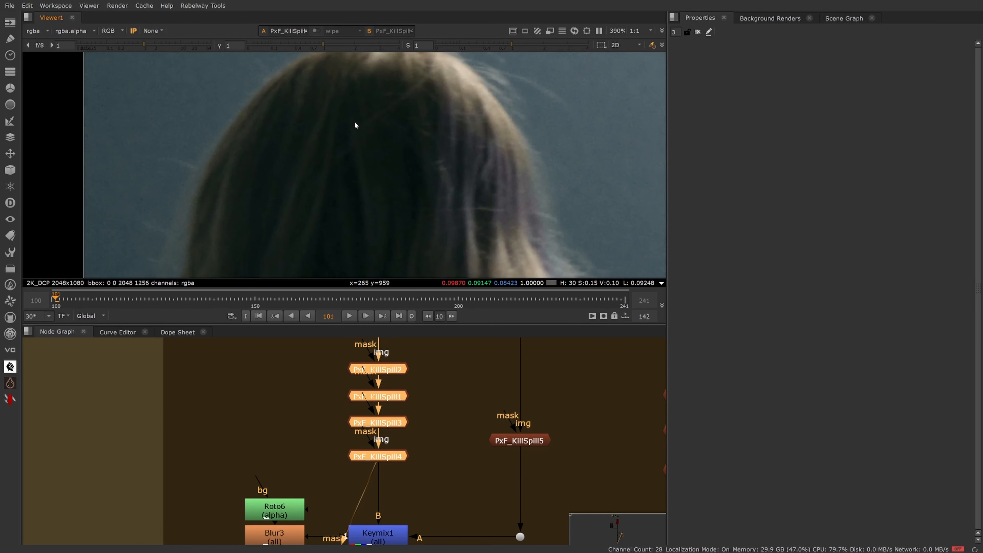
middle_drag(354, 122, 332, 154)
key(d)
key(d)
scroll(384, 97, up, 5)
key(d)
key(d)
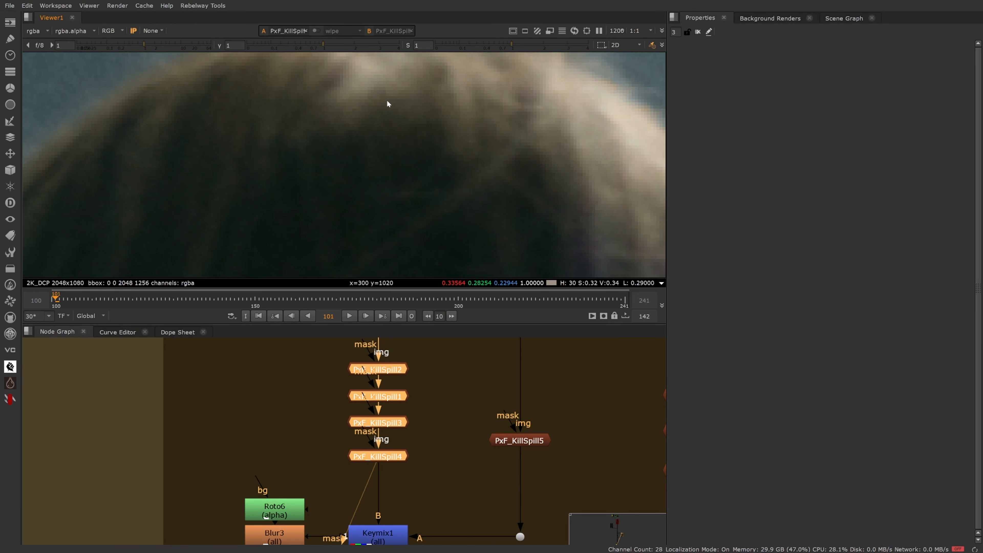
key(d)
key(d)
scroll(385, 116, down, 7)
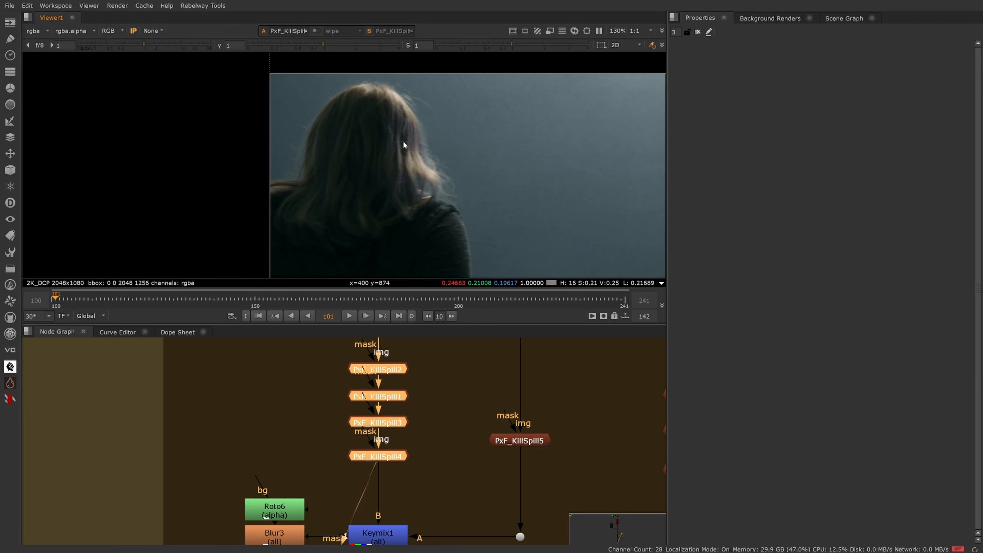
- Compare the purple-tinted strands on the side of the hair with the four selected PxF_KillSpill nodes disabled and enabled
scroll(467, 140, up, 2)
key(d)
key(d)
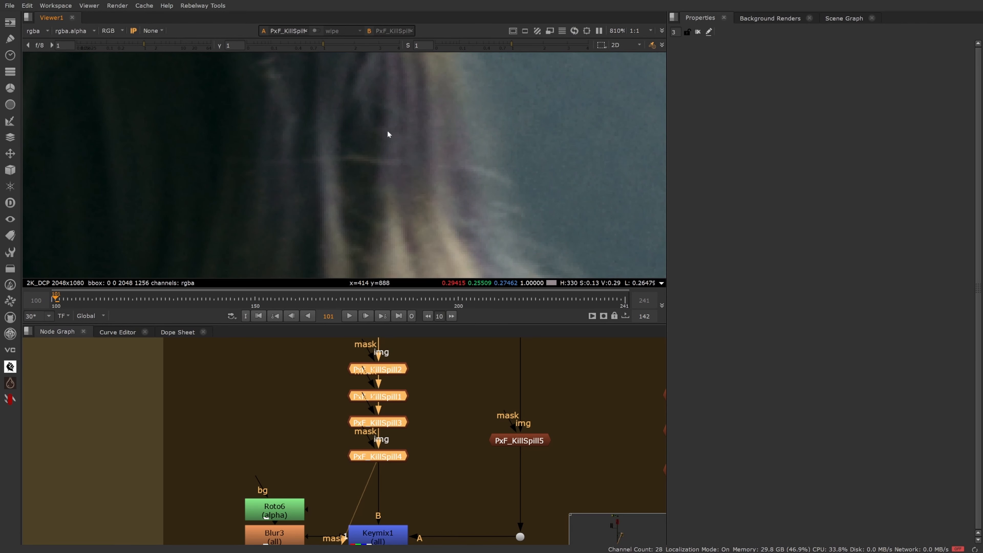
scroll(389, 143, up, 1)
key(d)
key(d)
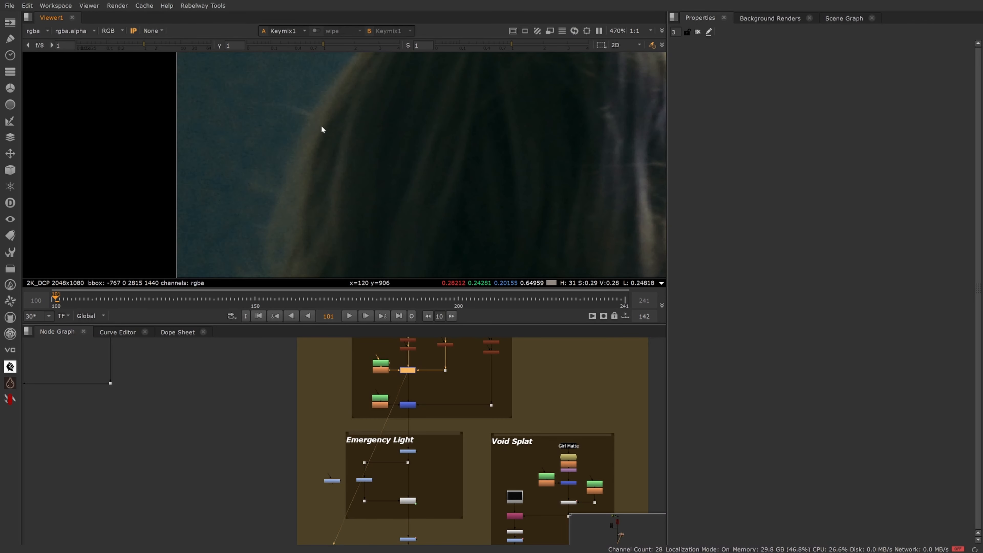
- Compare the hair's outer edge on the Keymix1 output with Keymix1 disabled and enabled
middle_drag(378, 79, 303, 226)
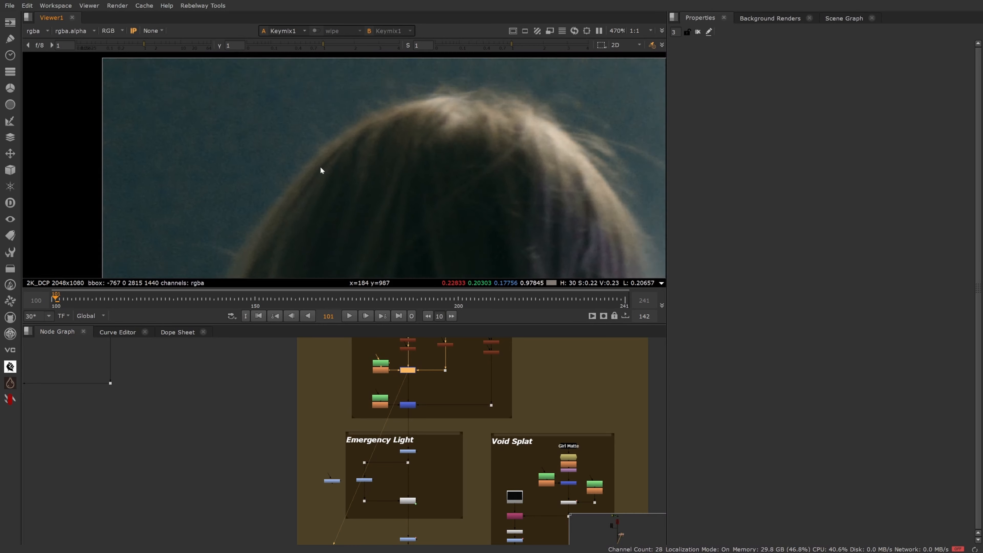
scroll(320, 166, up, 3)
key(d)
key(d)
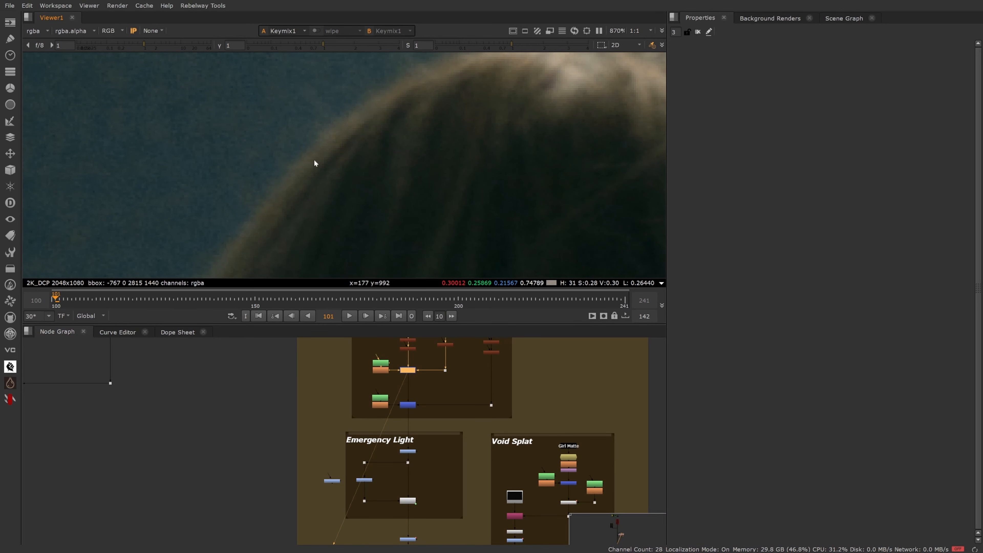
scroll(314, 159, down, 6)
scroll(354, 199, up, 8)
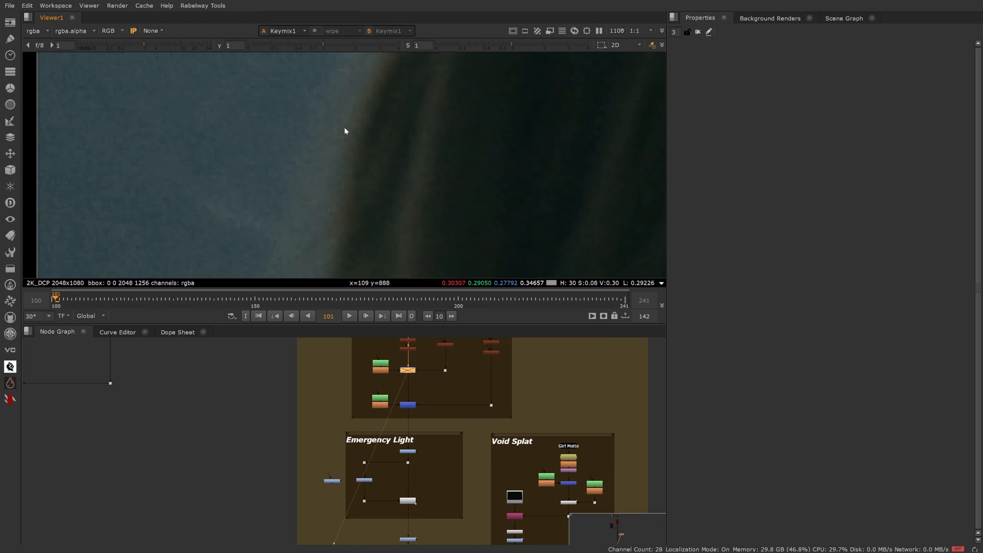
scroll(329, 187, down, 2)
key(d)
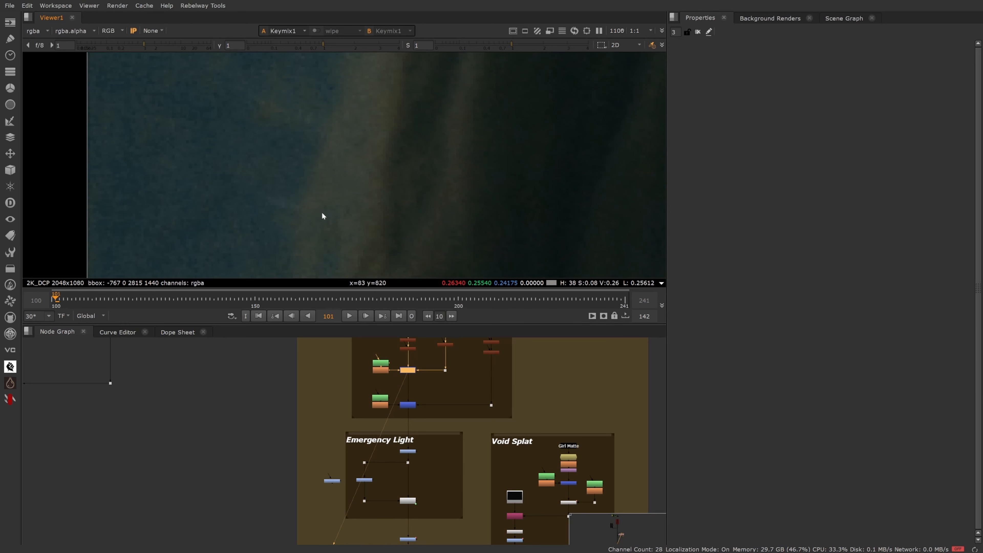
scroll(340, 205, down, 8)
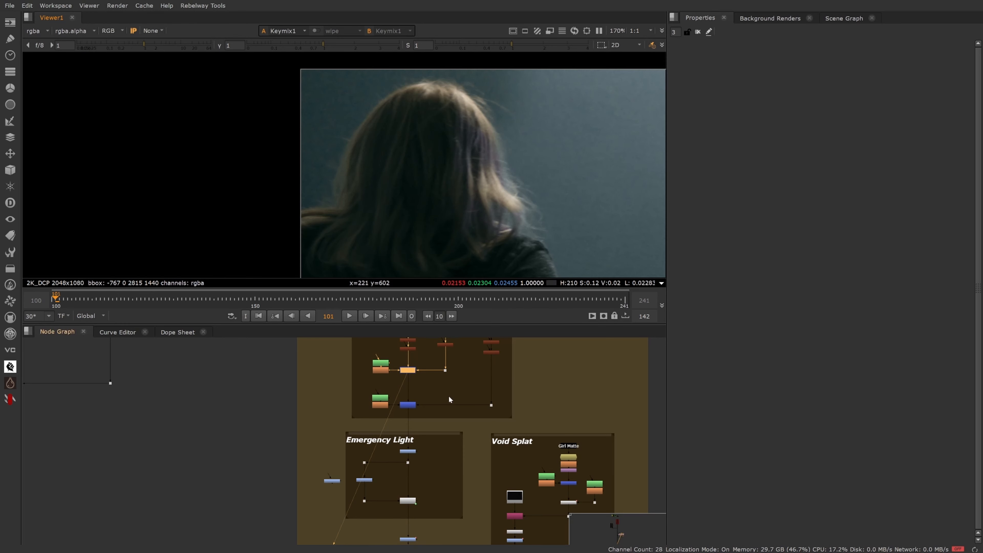
- View the Dot24 output feeding Keymix2's A input and examine the hair's despill
middle_drag(477, 388, 442, 423)
click(444, 426)
scroll(443, 426, up, 3)
click(467, 451)
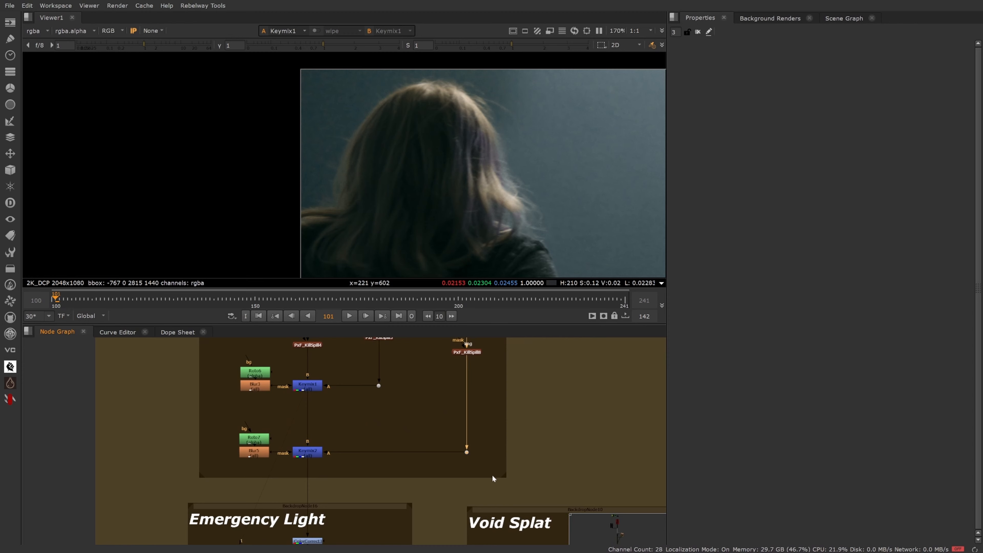
key(1)
scroll(494, 159, up, 3)
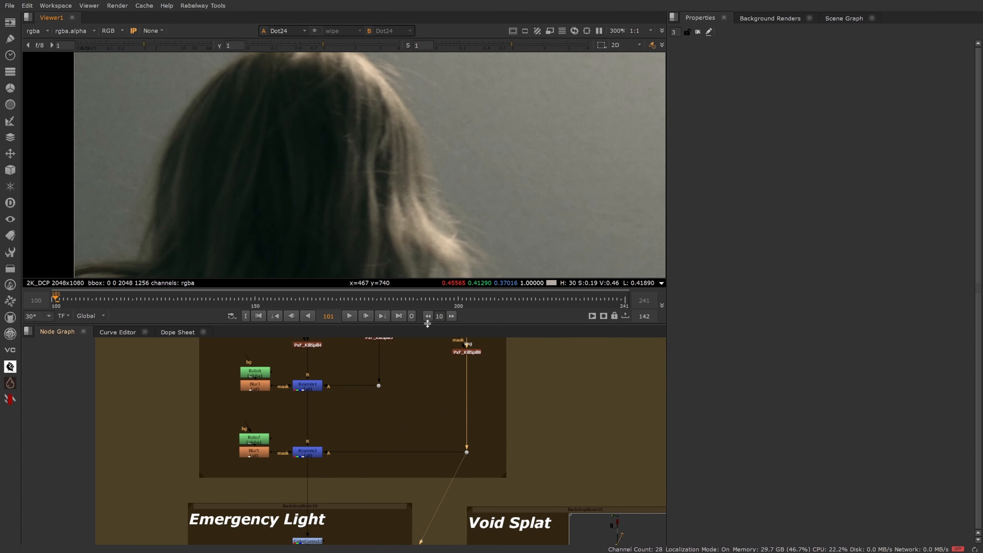
scroll(418, 408, down, 3)
- View the Keymix2 output and compare the woman's hair and knee with Keymix1 and Keymix2 disabled and enabled
middle_drag(426, 366, 413, 434)
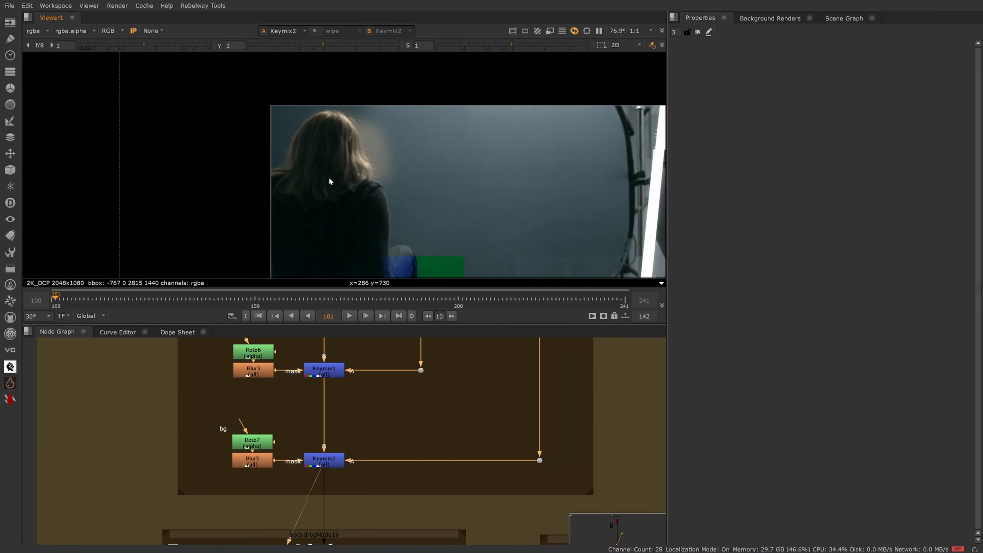
middle_drag(329, 180, 329, 174)
scroll(367, 179, up, 2)
drag(370, 486, 285, 351)
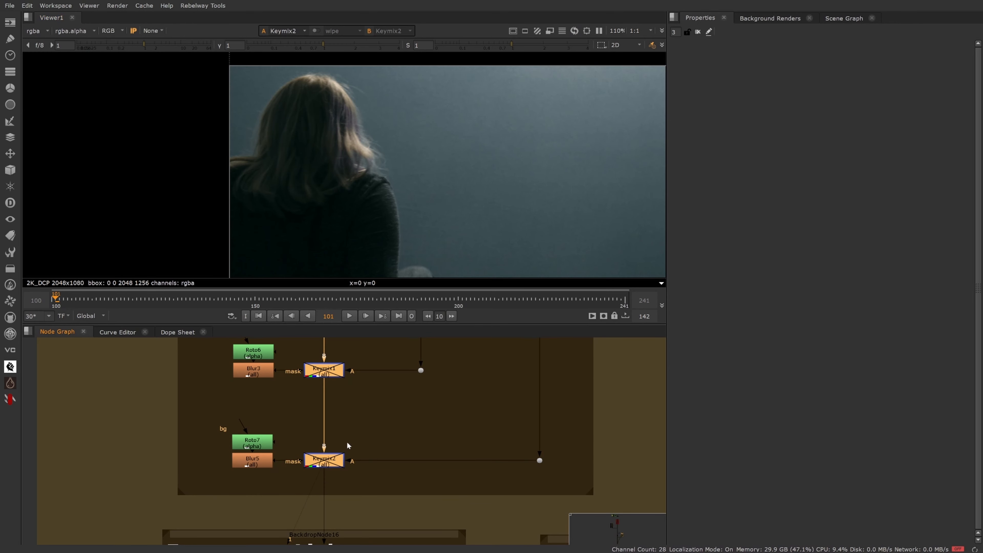
scroll(314, 170, down, 5)
scroll(401, 176, up, 8)
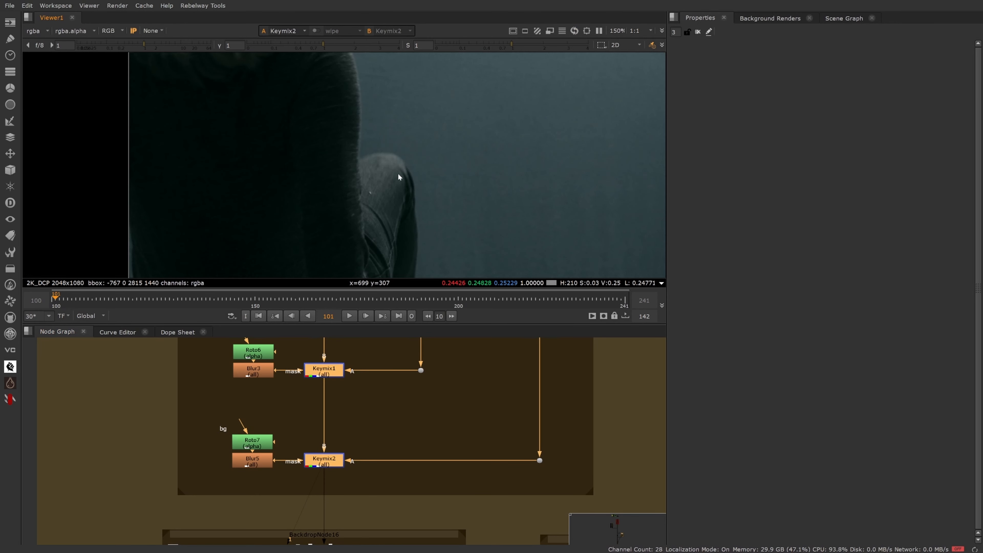
scroll(380, 204, down, 6)
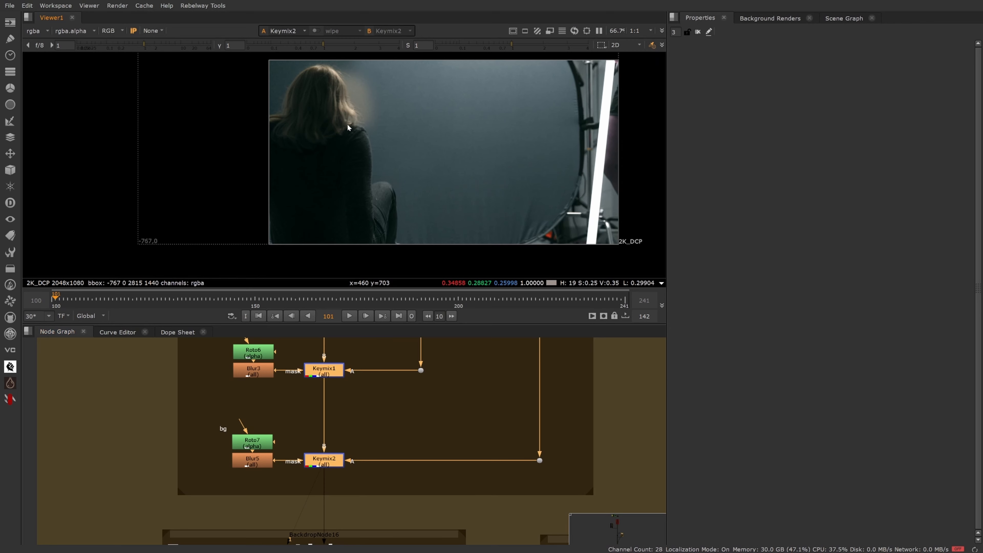
scroll(369, 165, up, 4)
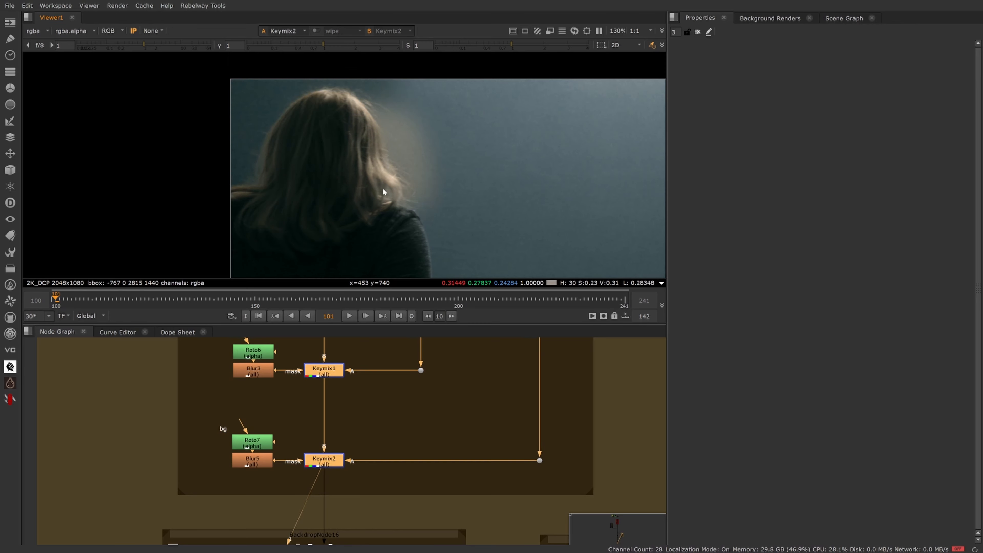
key(d)
scroll(362, 176, up, 6)
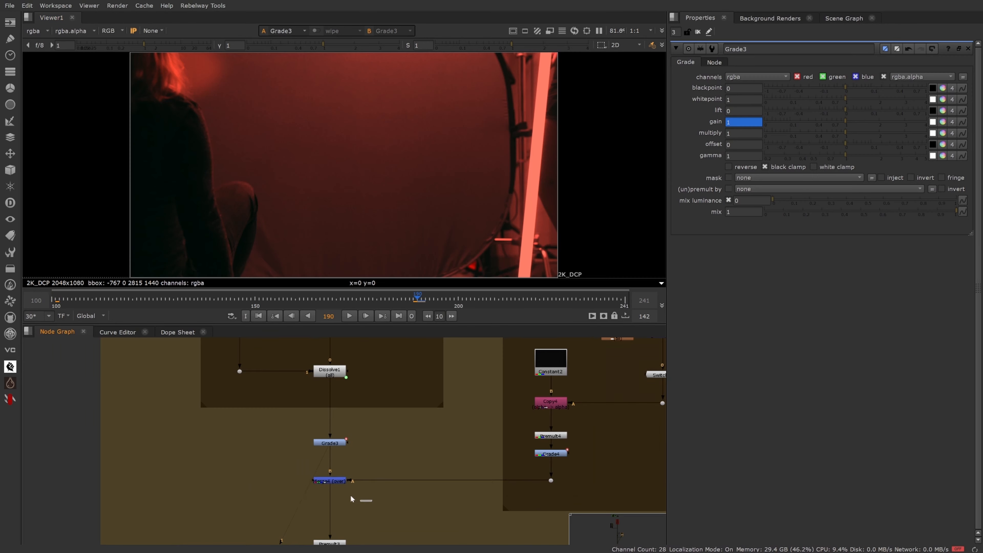
- View the Merge4 output's alpha channel and step through frames 190 to 193 to review the Void Splat matte, stopping at frame 191
key(1)
scroll(436, 479, down, 4)
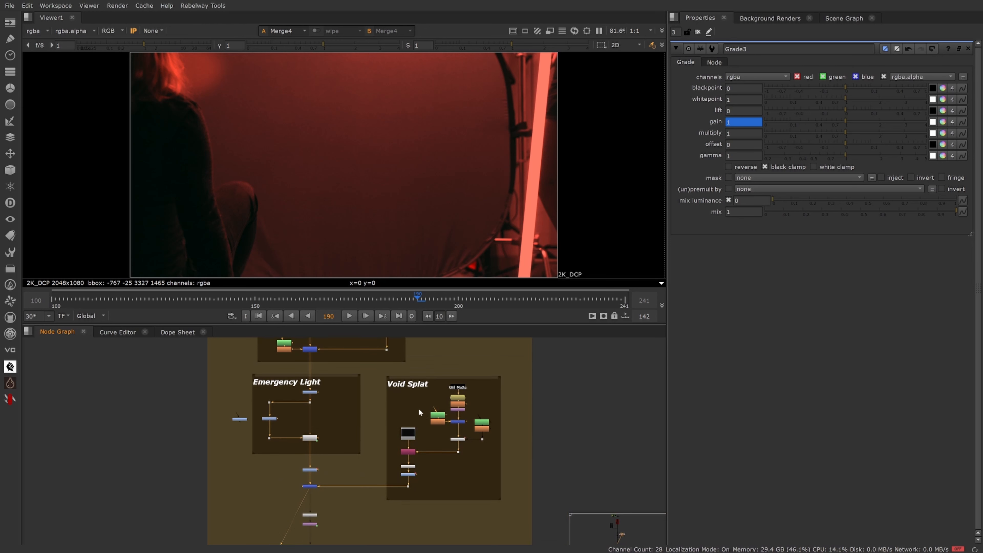
scroll(365, 457, up, 1)
key(Right)
key(a)
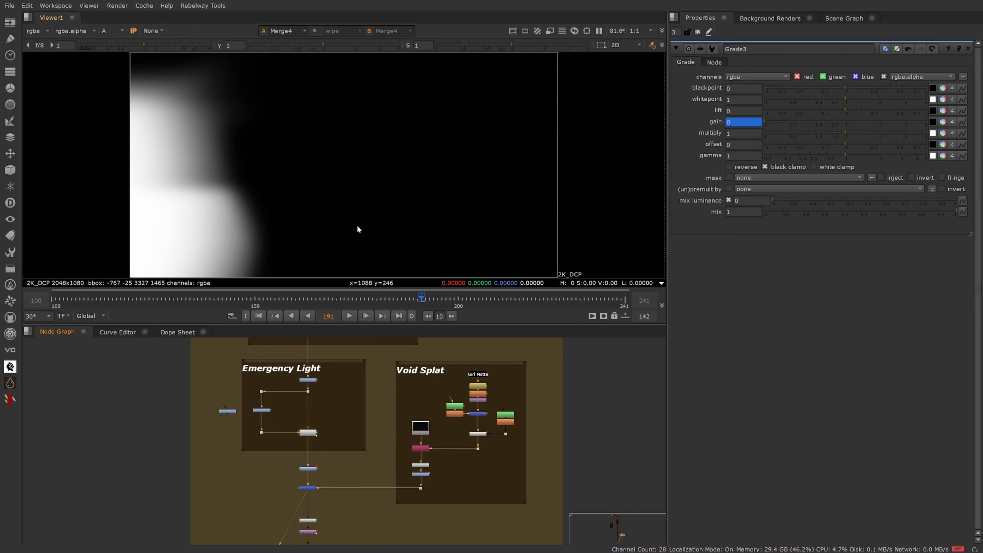
key(Right)
key(Right)
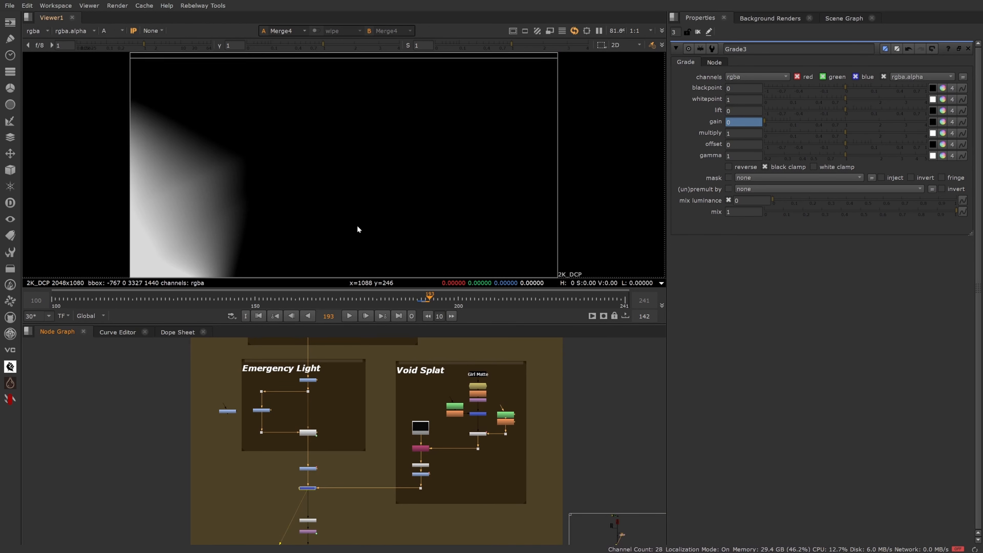
key(Left)
key(Left)
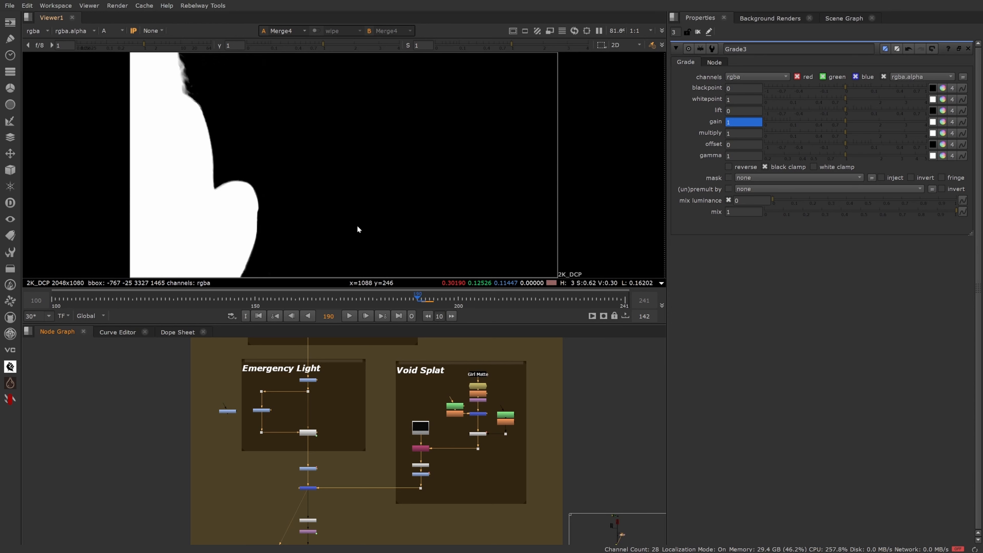
key(Left)
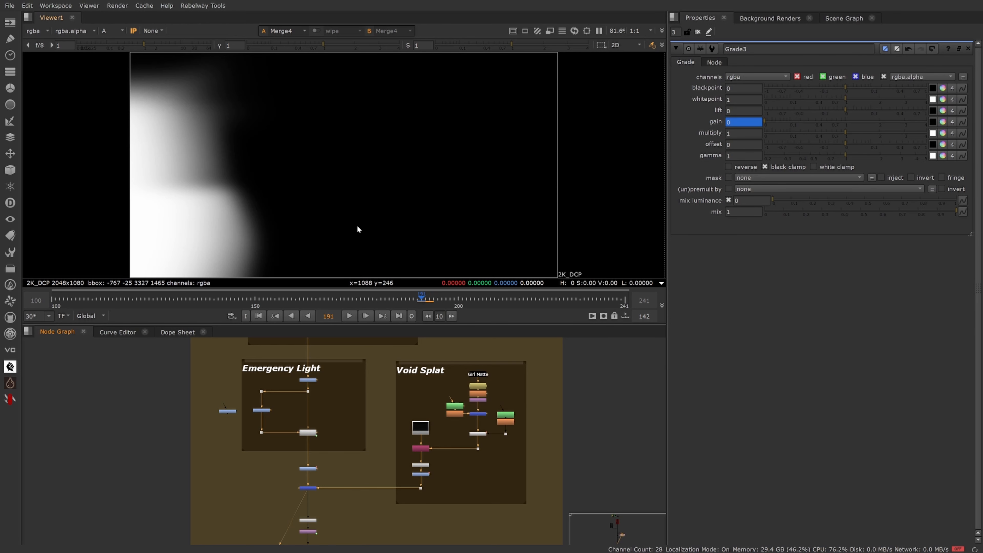
key(Right)
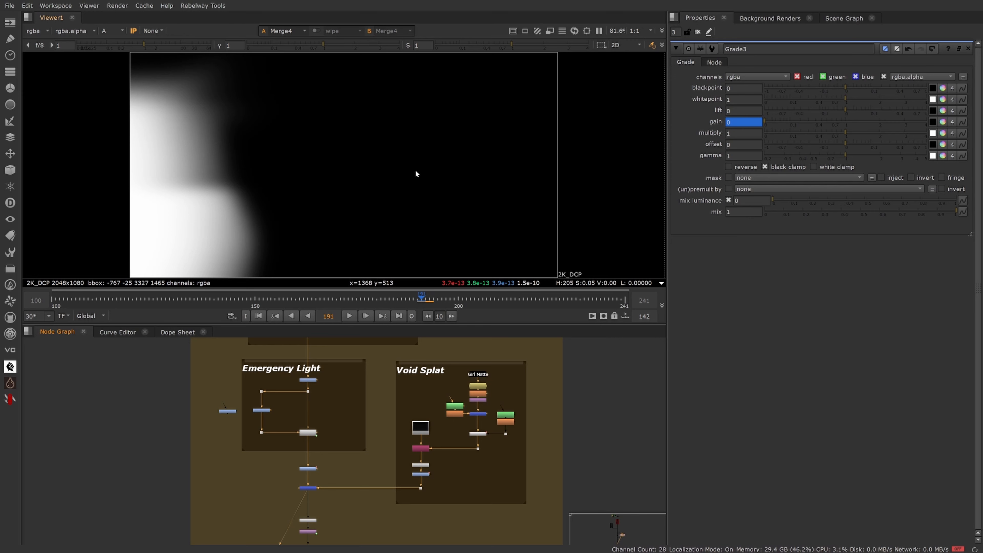
- Return the viewer to RGB and view the FrameHold1 output beneath Girl_Matte in the Void Splat section
scroll(418, 167, down, 3)
key(a)
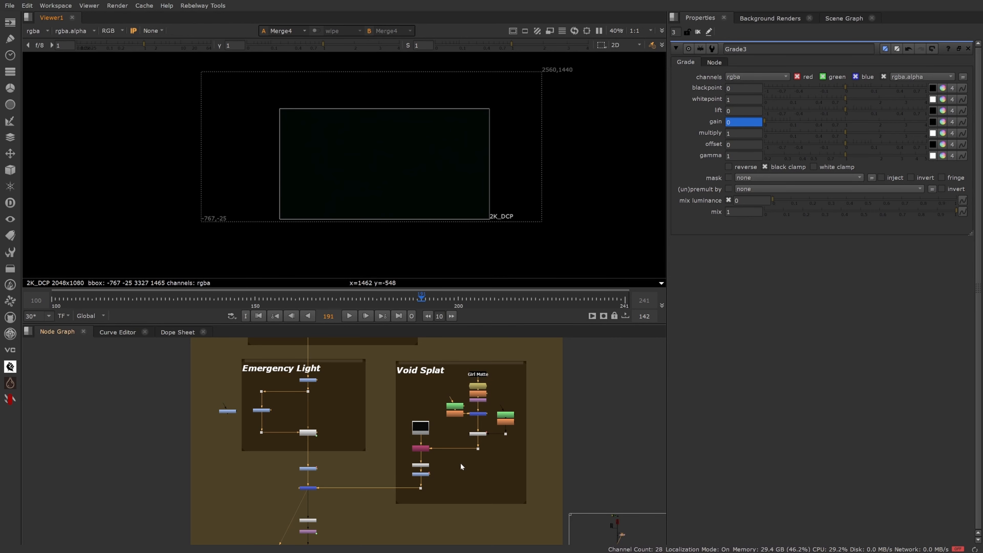
scroll(477, 443, up, 1)
scroll(505, 368, up, 5)
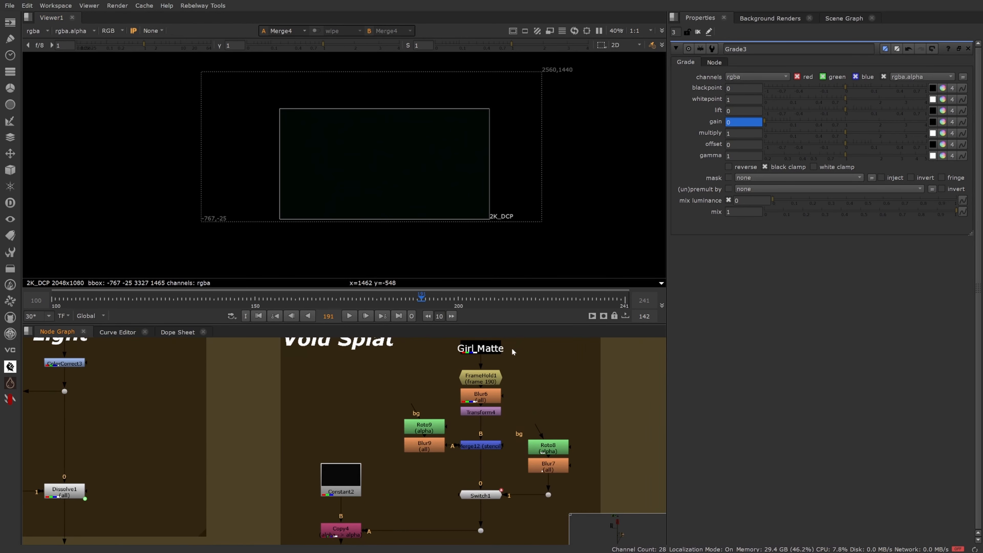
click(491, 377)
key(1)
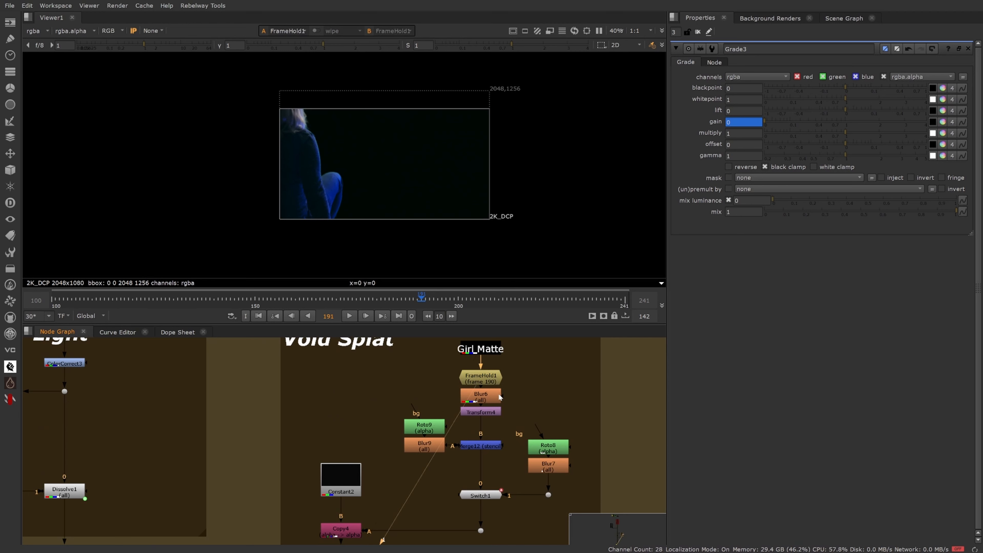
- View the Blur6, Transform4 and Merge12 outputs in turn to follow how the splat matte is built
scroll(499, 397, up, 4)
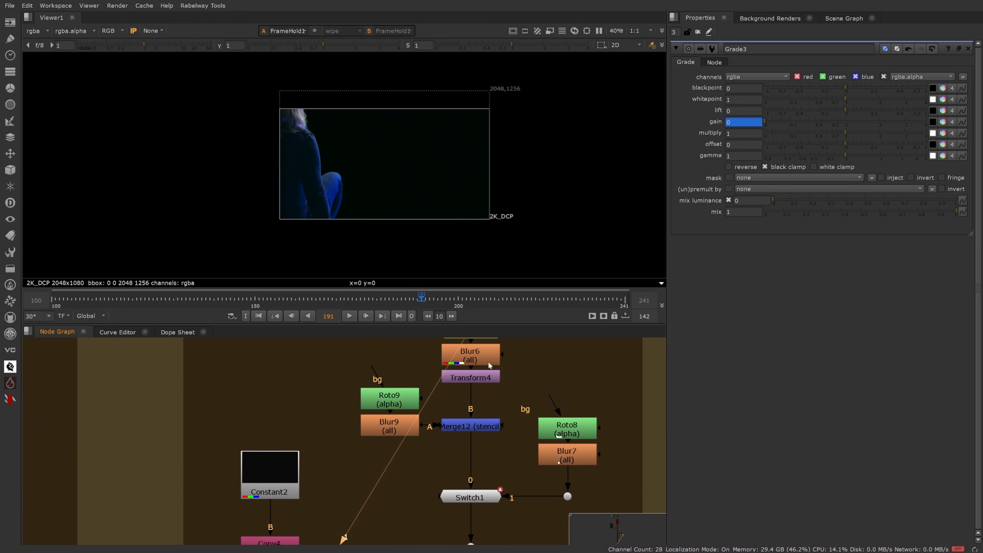
click(488, 364)
key(1)
click(488, 378)
key(1)
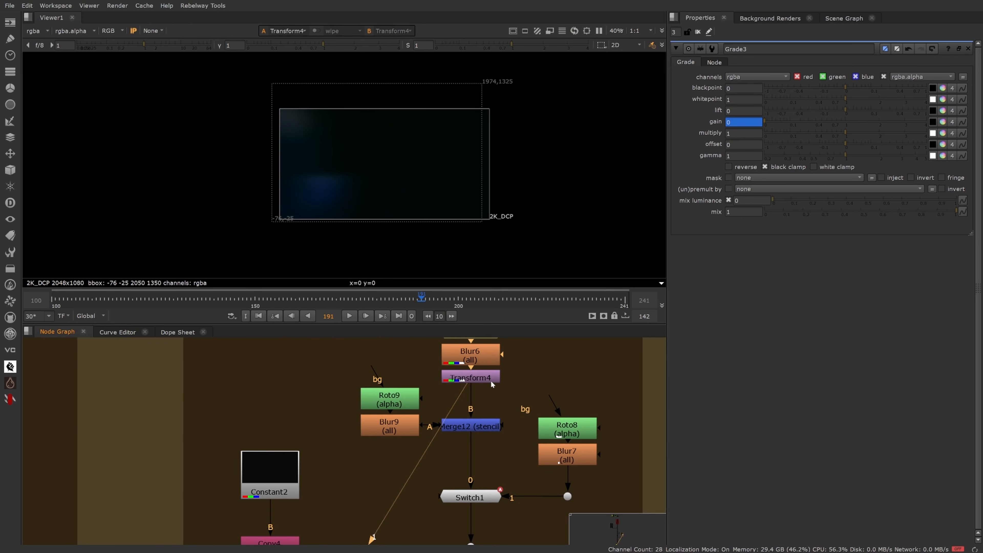
click(487, 426)
key(1)
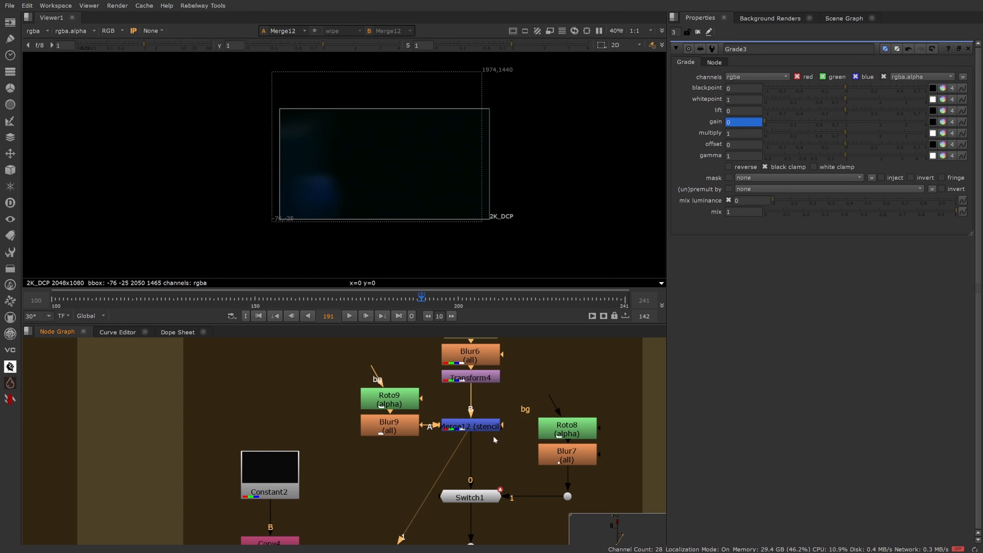
- View the Switch1 output and the Roto8 output feeding its second input
middle_drag(493, 440, 481, 381)
click(479, 439)
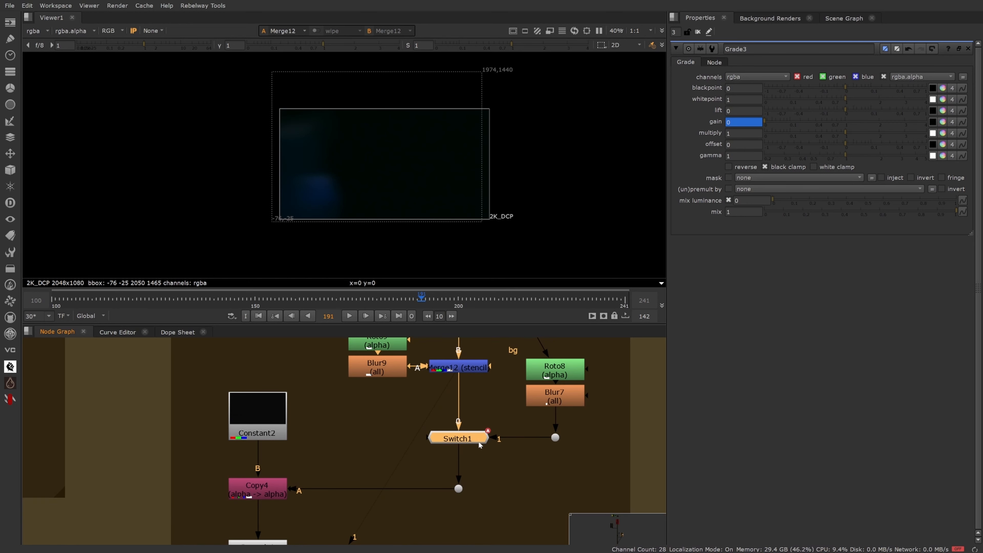
key(1)
click(486, 455)
click(568, 372)
key(1)
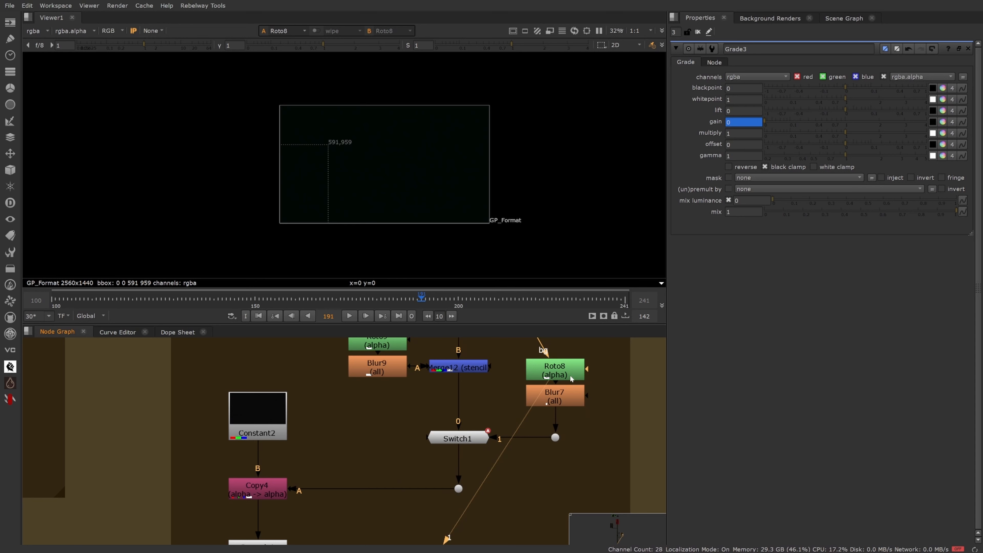
- View the Copy4 output that brings the splat matte's alpha into Constant2
middle_drag(408, 436, 471, 371)
scroll(471, 371, down, 2)
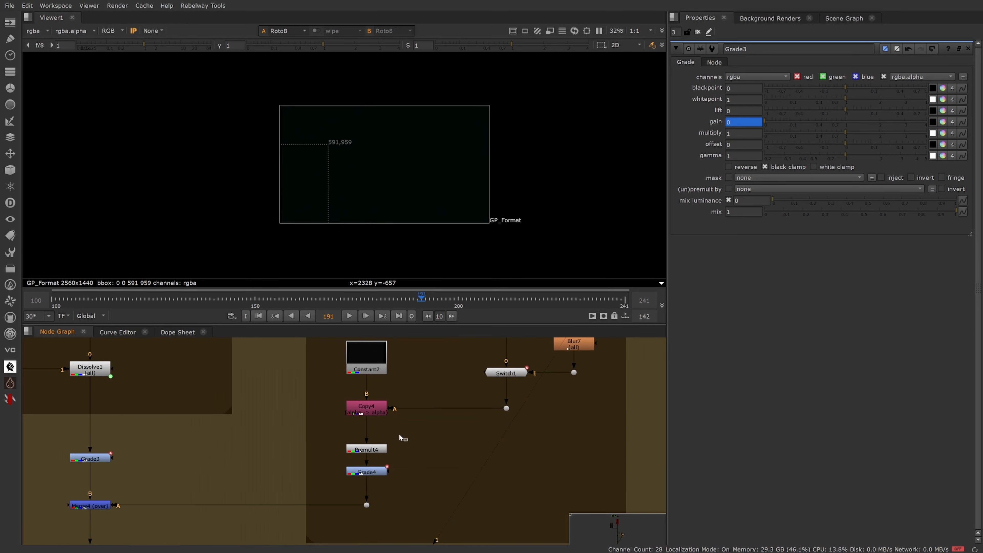
click(378, 410)
key(1)
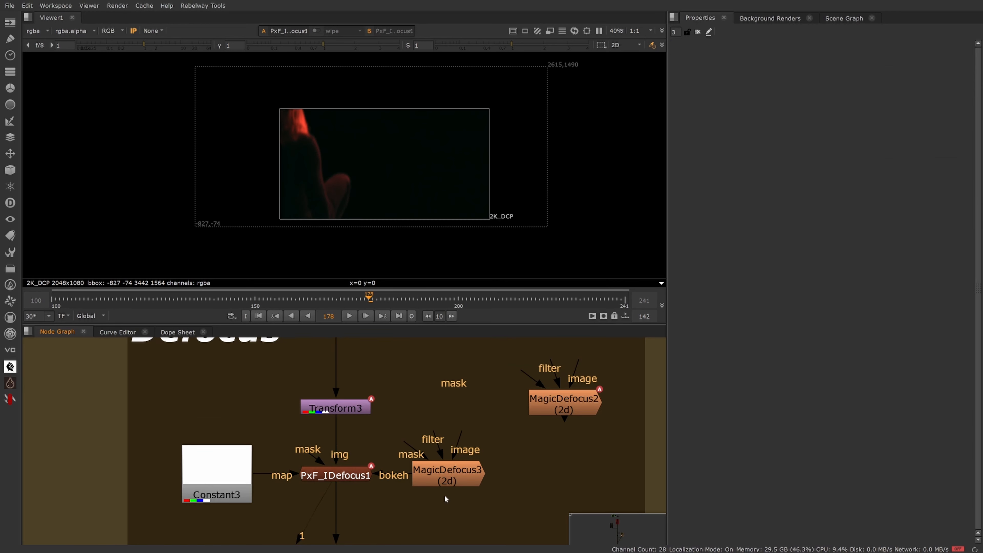
- Survey the node graph from the Defocus section to the Lensing section and the PxF and transform nodes above it
scroll(392, 466, down, 2)
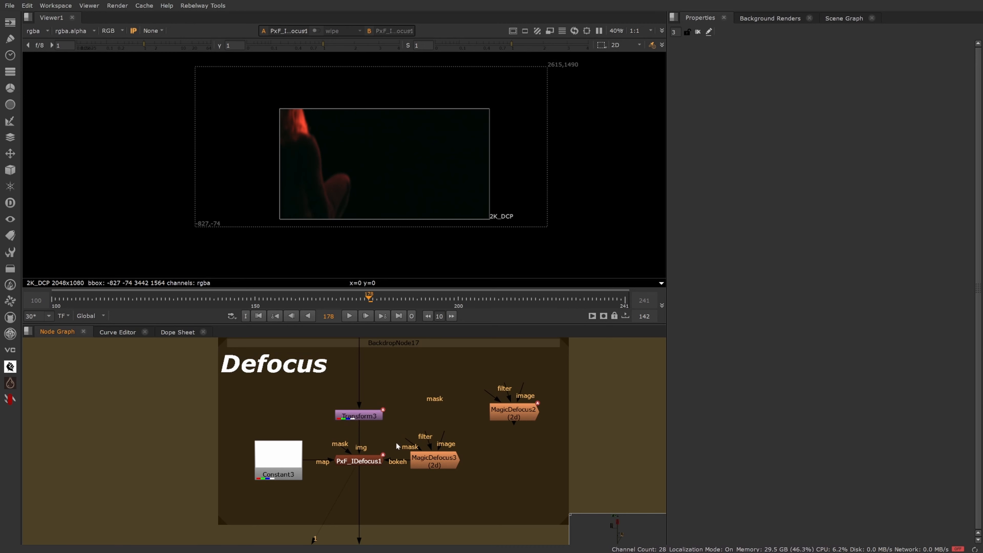
scroll(395, 442, down, 3)
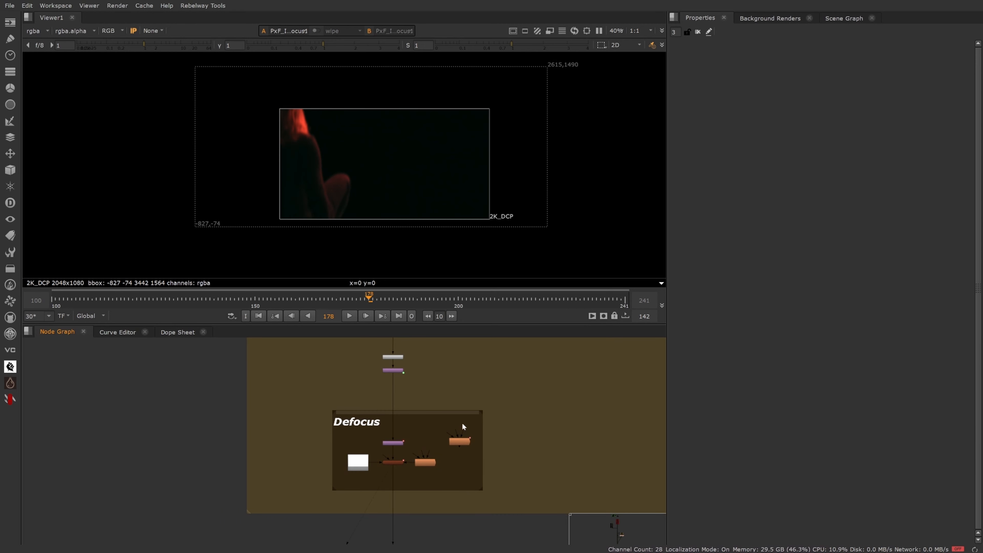
scroll(418, 442, down, 3)
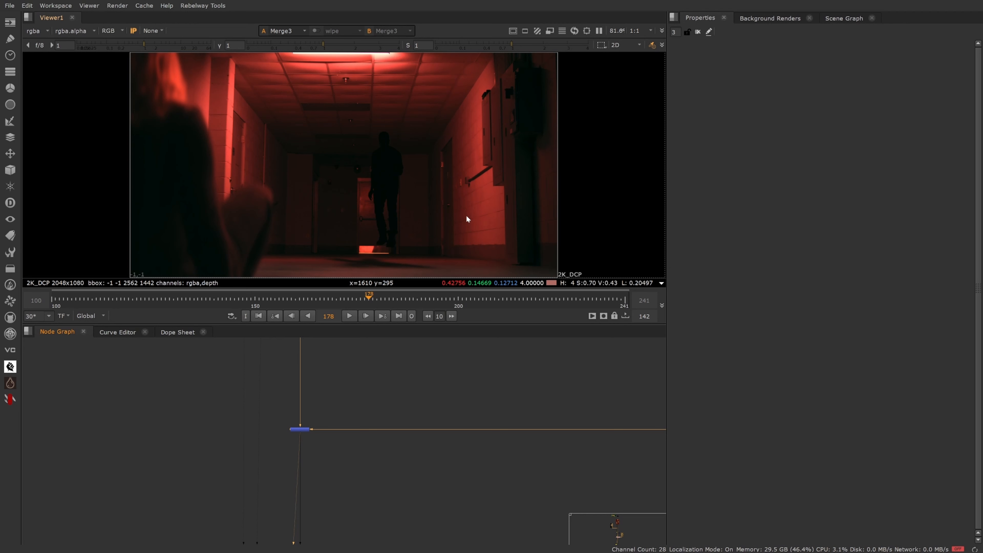
scroll(411, 416, down, 4)
middle_drag(409, 470, 412, 405)
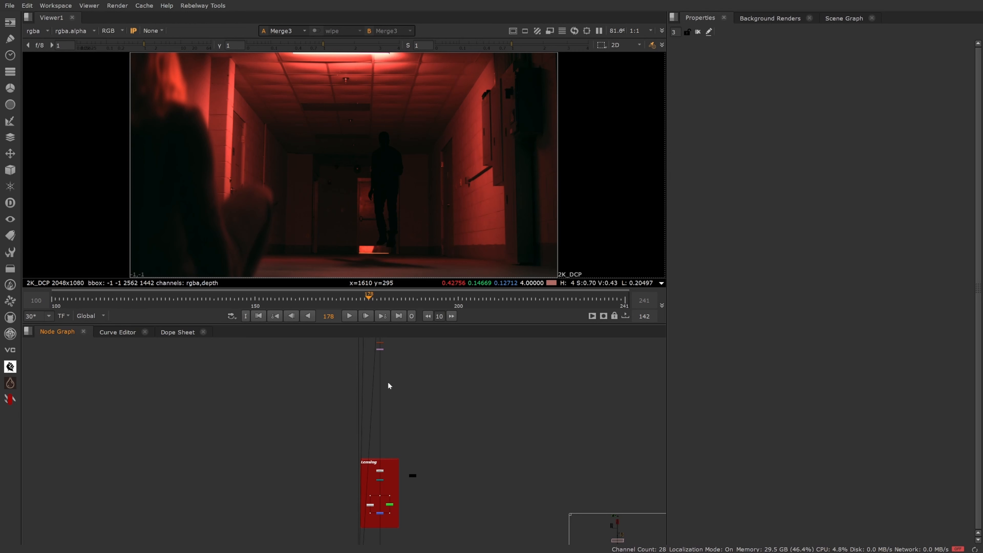
middle_drag(368, 399, 358, 477)
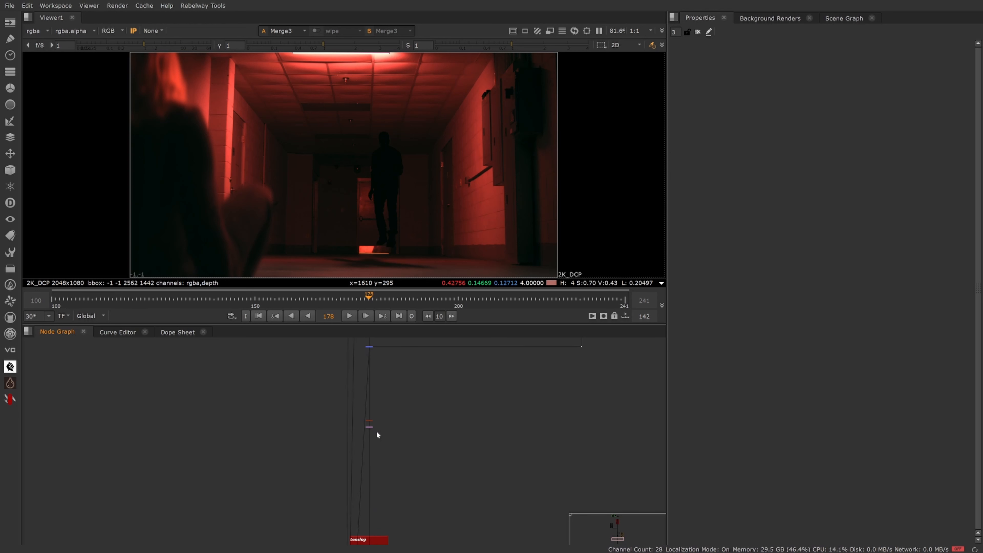
middle_drag(378, 444, 369, 383)
mouse_move(374, 493)
middle_down()
mouse_move(388, 396)
mouse_move(399, 470)
middle_up()
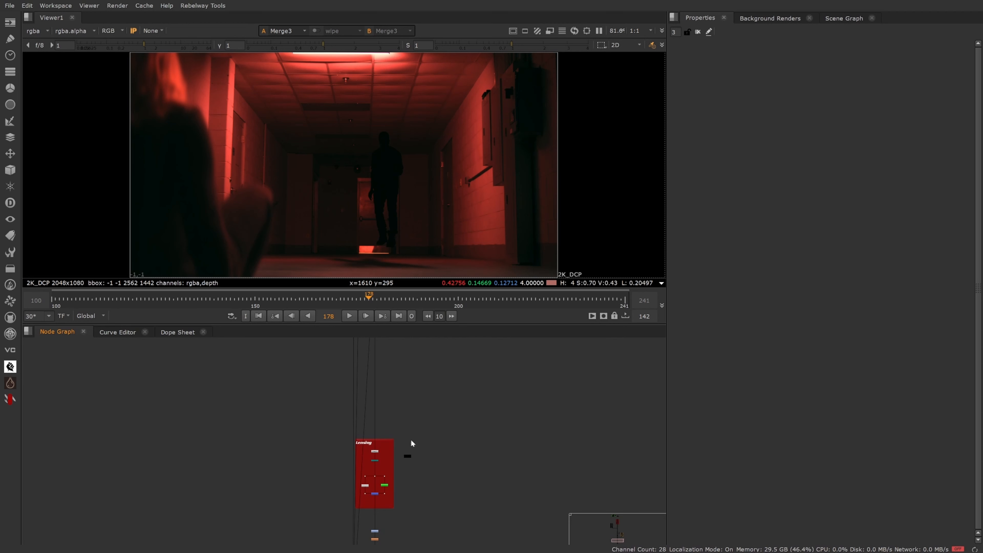
scroll(411, 441, down, 2)
middle_drag(413, 428, 423, 487)
scroll(401, 413, up, 5)
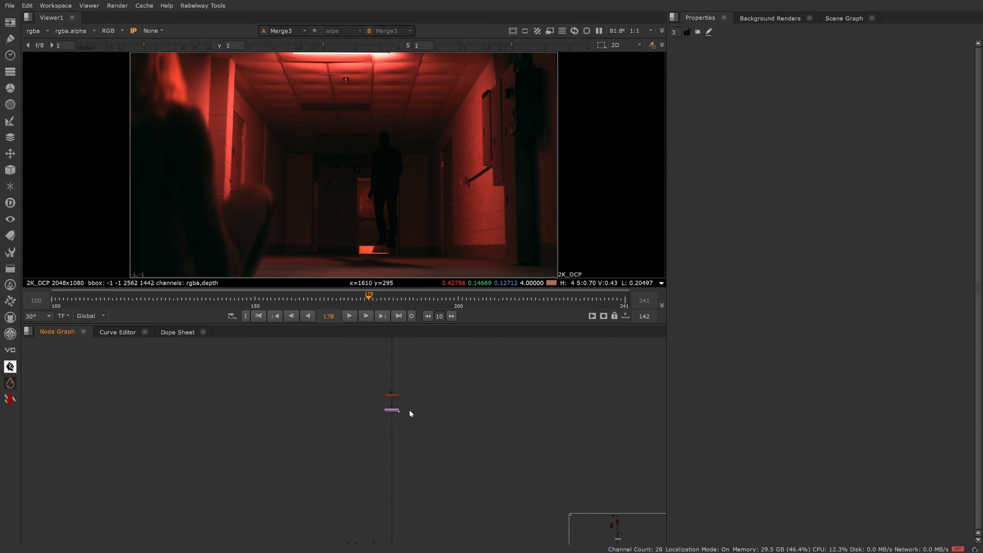
scroll(411, 414, up, 3)
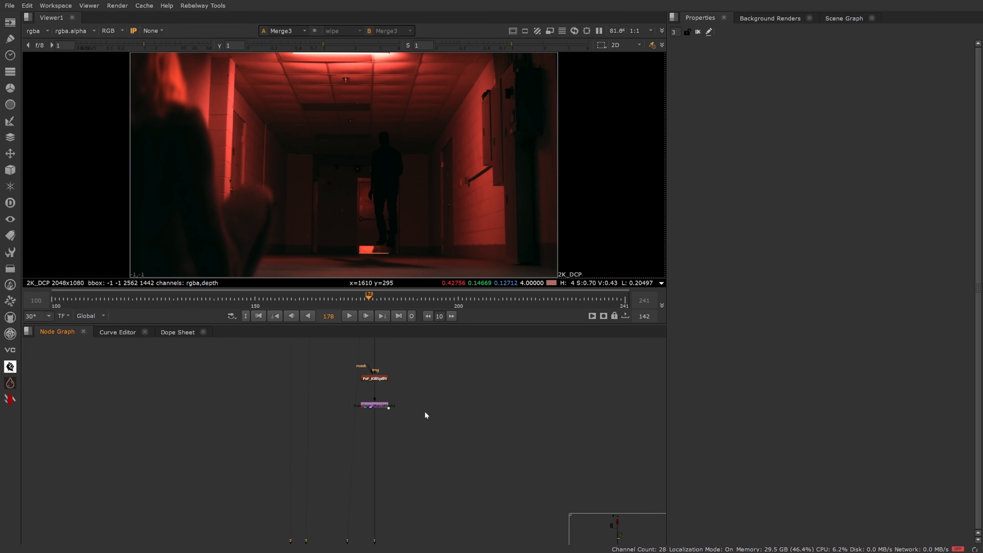
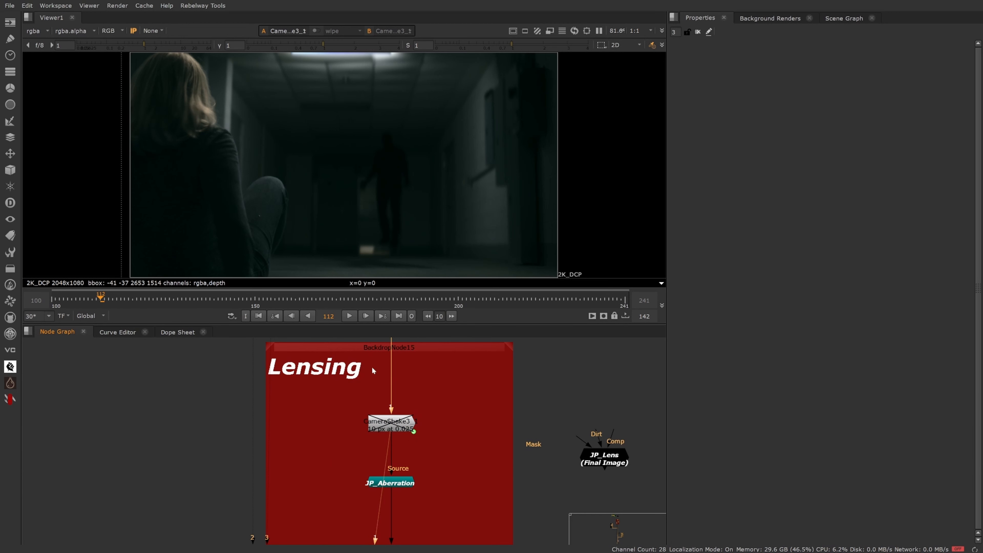
- View the JP_Aberration output in the Lensing section at frame 112
scroll(417, 458, up, 1)
middle_drag(417, 458, 435, 398)
click(421, 433)
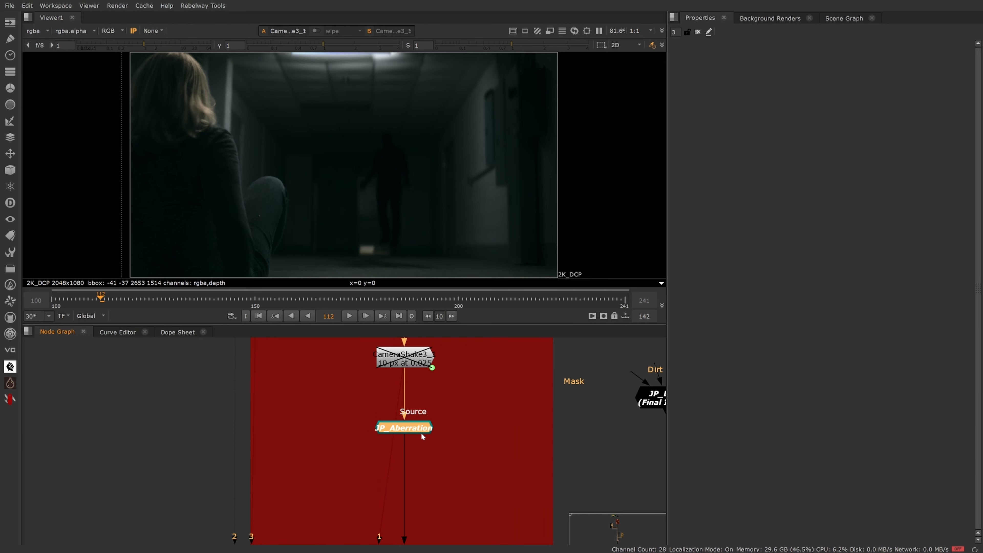
key(1)
click(421, 446)
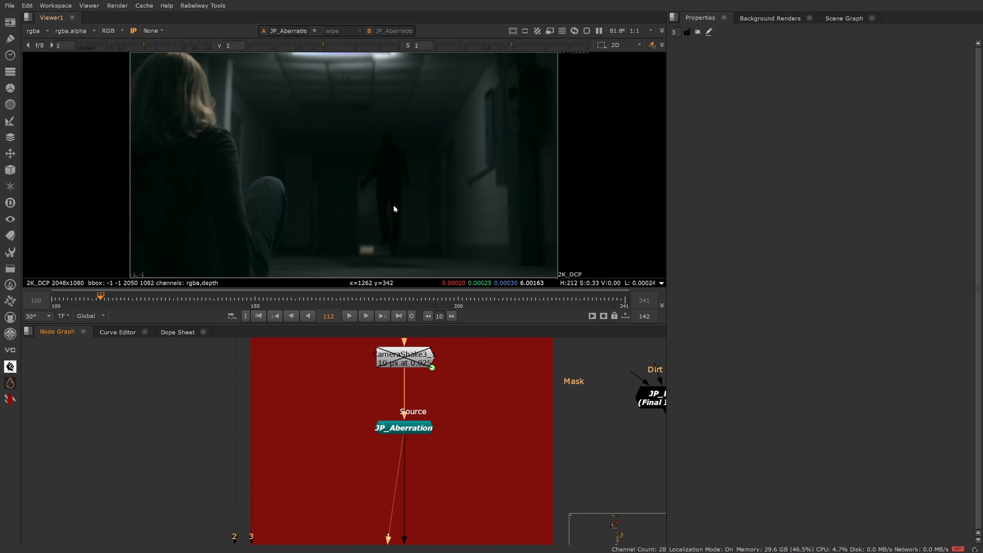
- Examine the woman's hair edge closely and compare it with JP_Aberration disabled and enabled
scroll(395, 209, down, 4)
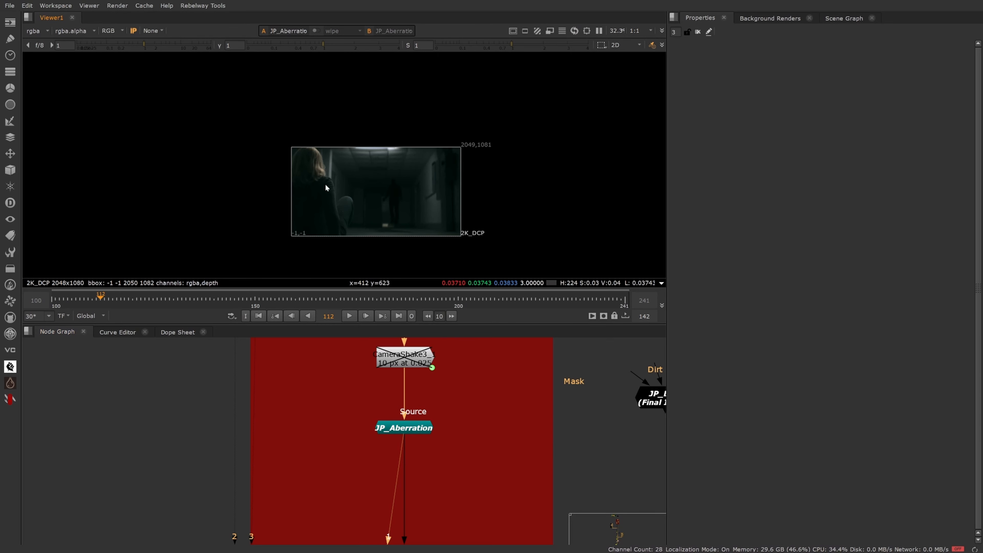
scroll(327, 182, up, 6)
scroll(345, 180, up, 6)
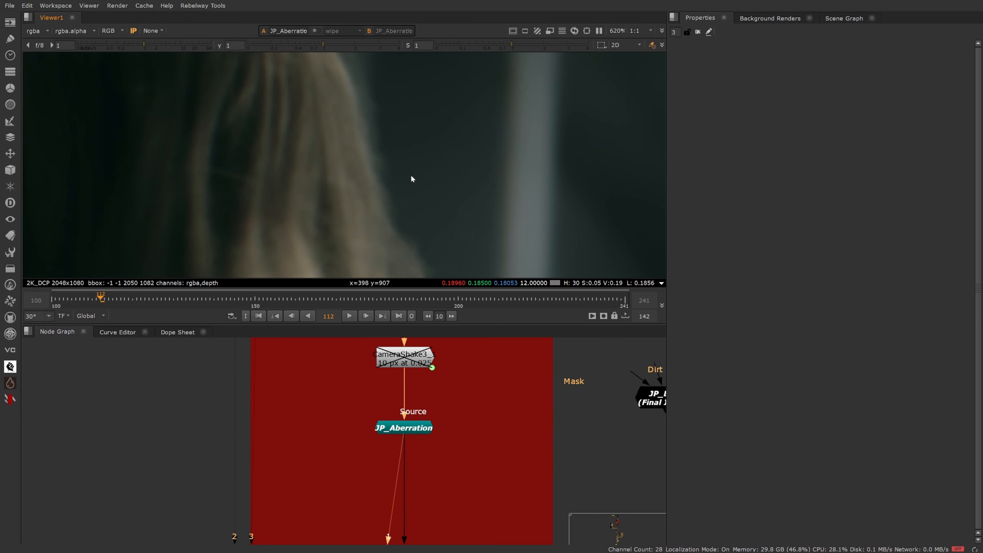
scroll(355, 156, up, 1)
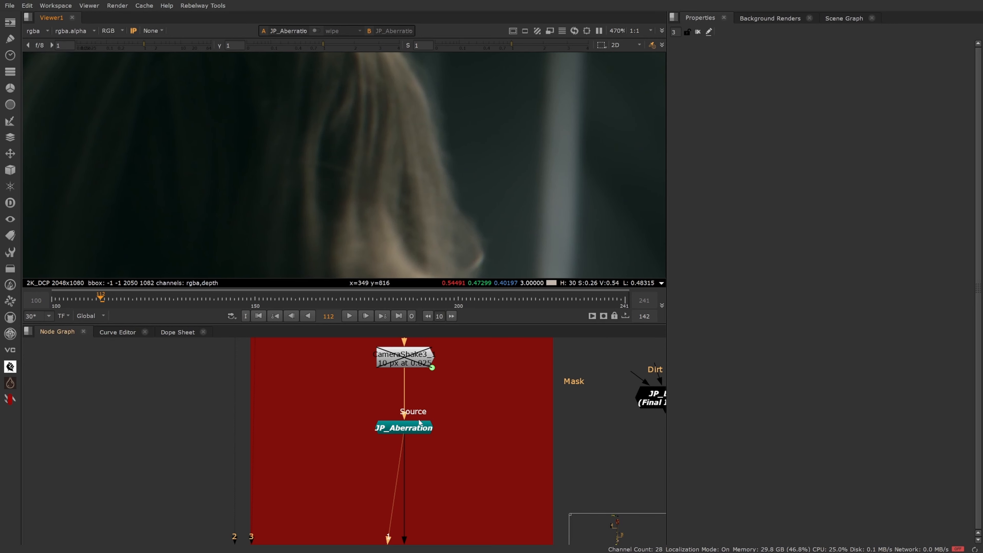
click(423, 428)
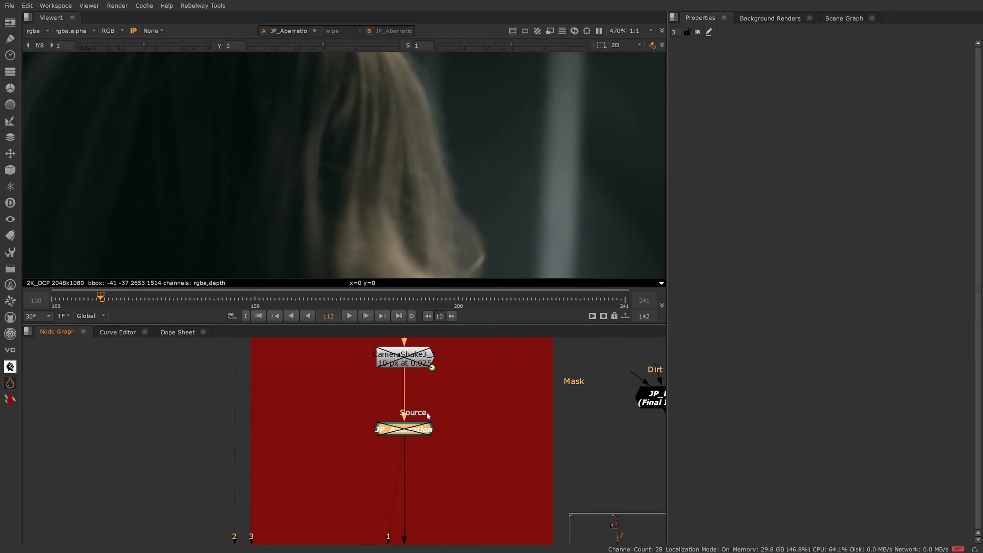
scroll(482, 200, down, 9)
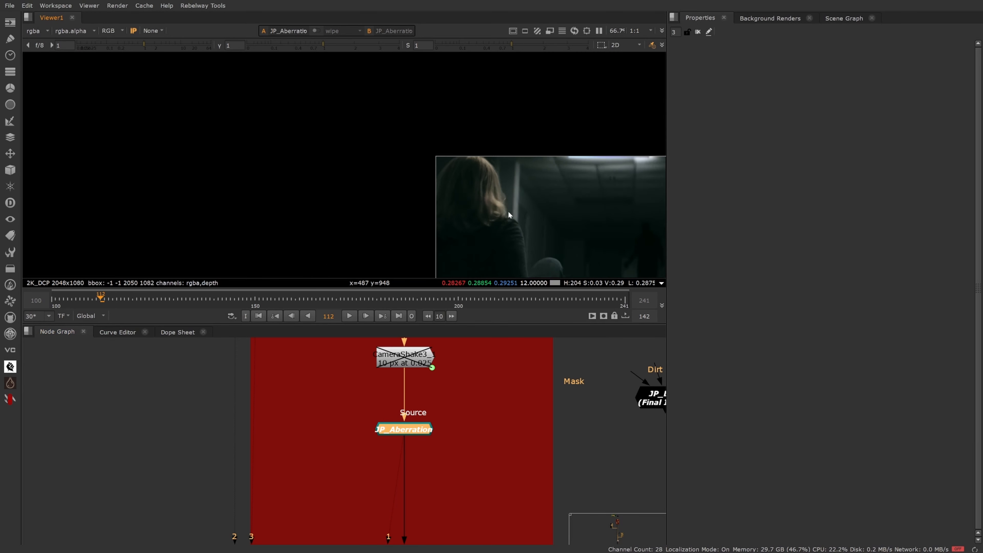
- Inspect the aberration near the image's upper-right edge, including at frame 199, and move on to frame 210
scroll(503, 162, up, 8)
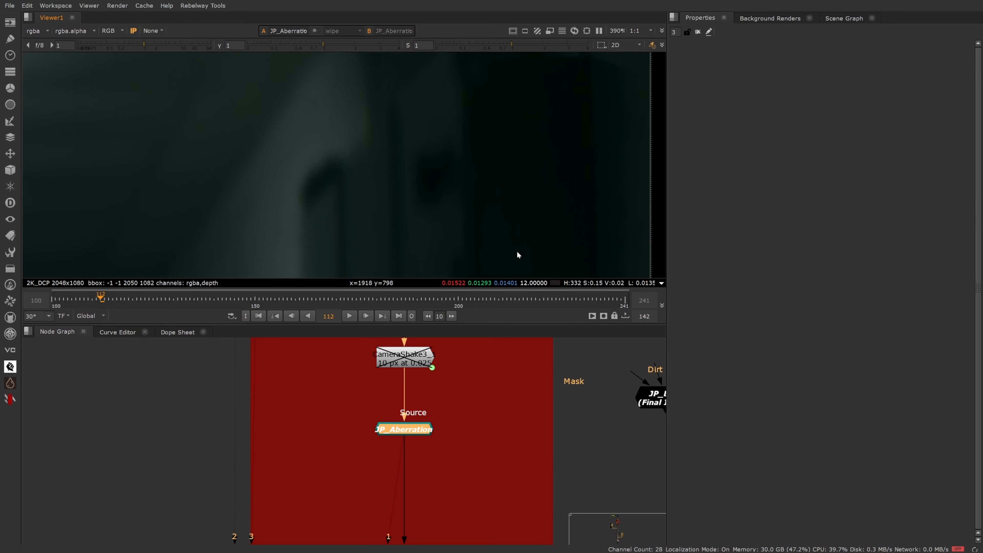
click(455, 305)
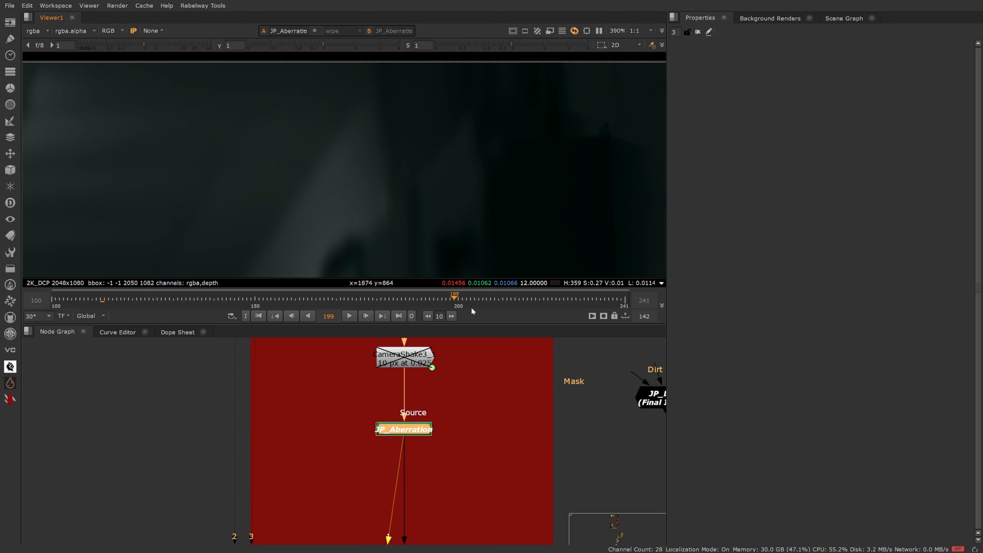
scroll(503, 162, up, 4)
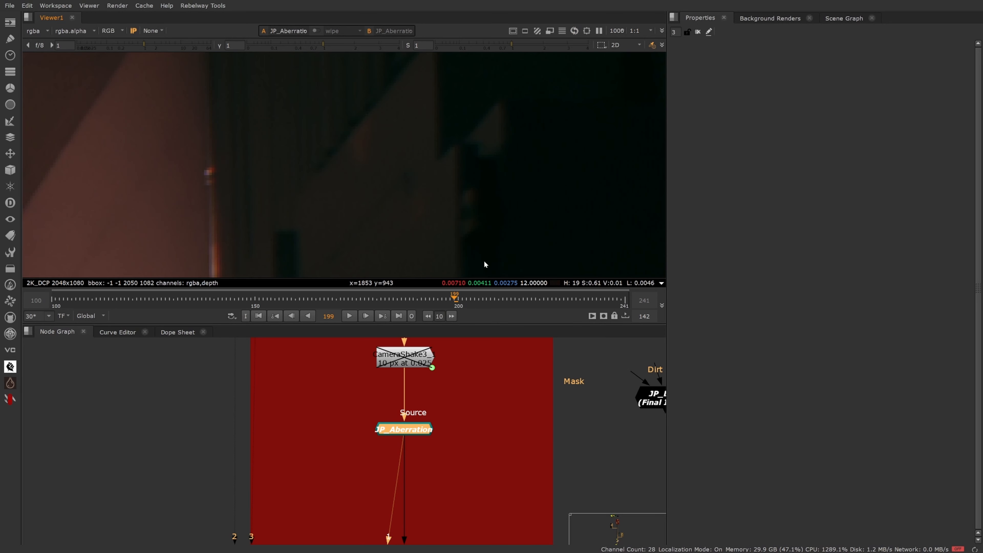
click(512, 305)
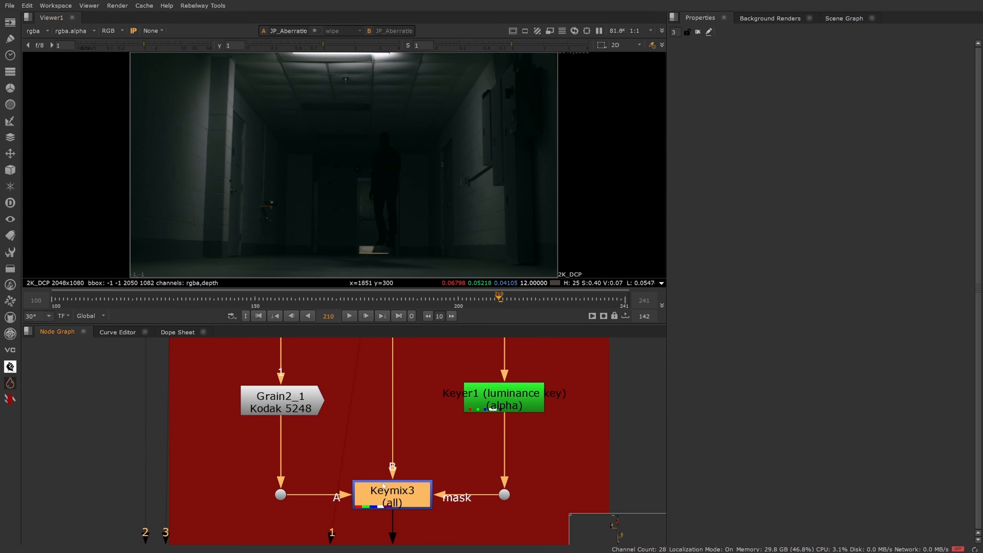
- View the Dot29 output after Grain2_1, raise the viewer gain to 4.4, and examine the grain in the hallway
drag(238, 473, 294, 524)
key(1)
click(40, 45)
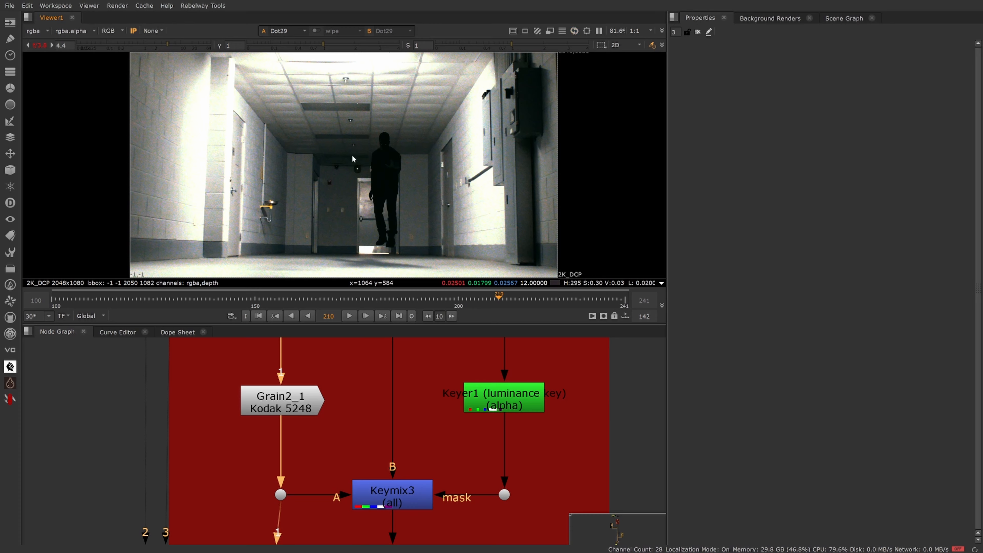
scroll(349, 162, up, 10)
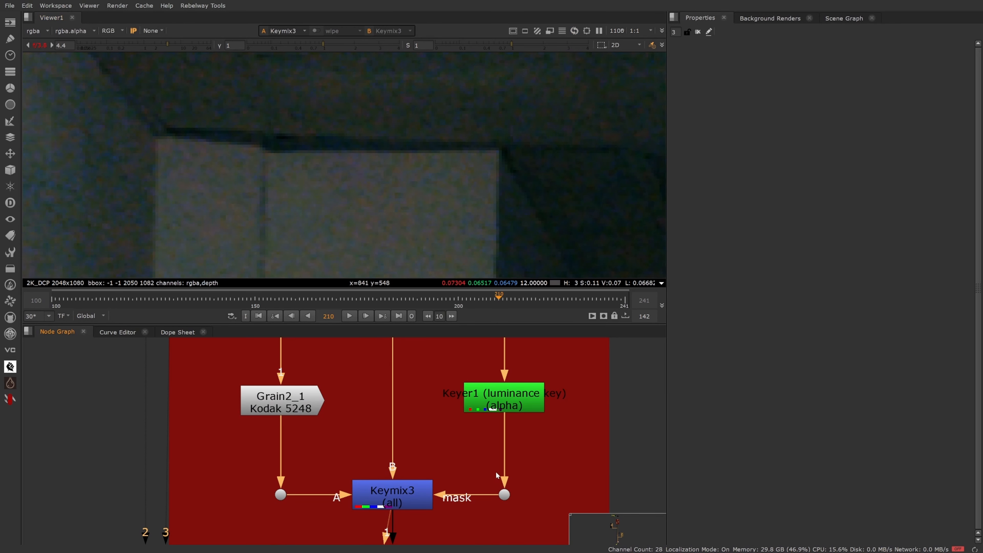
- View the Dot31 luminance matte feeding Keymix3's mask and inspect Keyer1's luminance key settings
click(504, 495)
key(1)
click(480, 476)
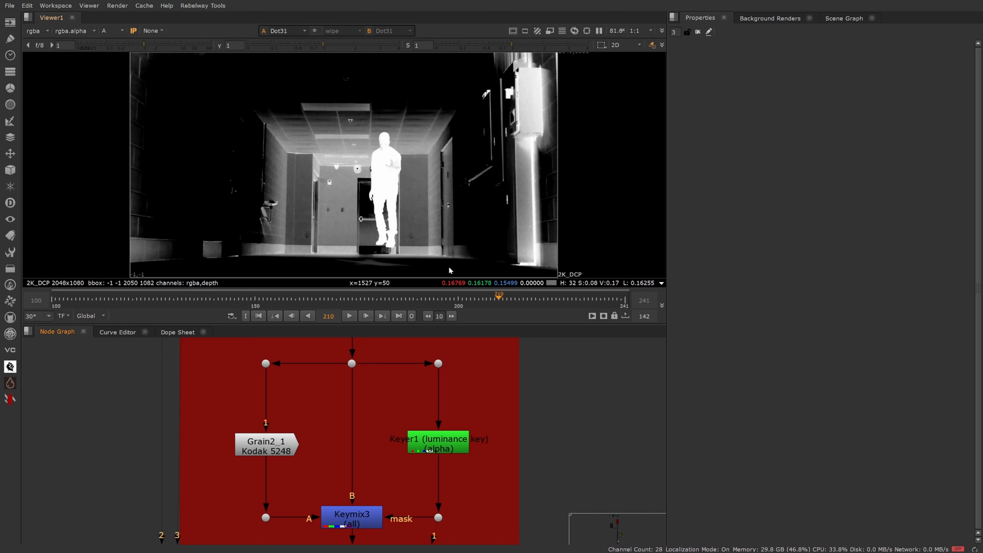
double_click(438, 440)
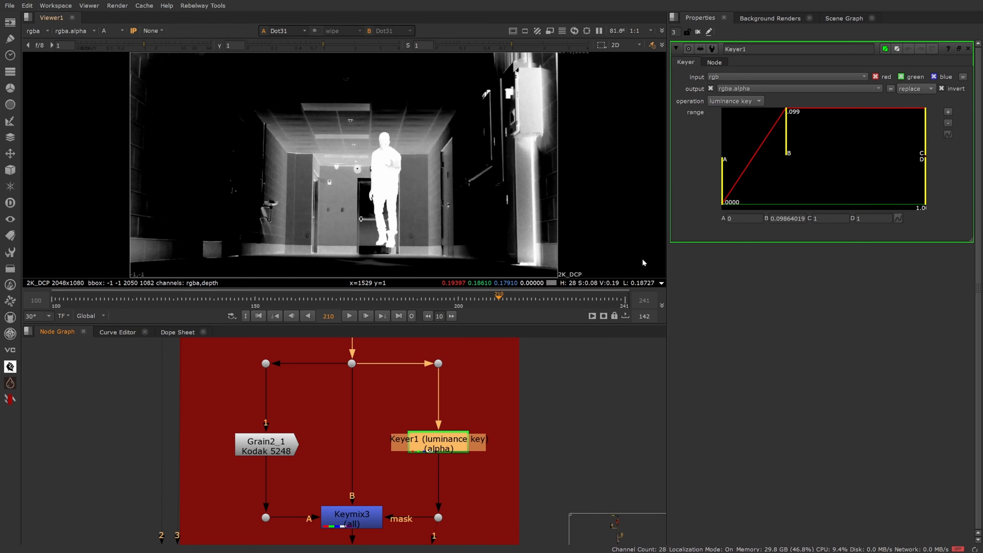
click(698, 32)
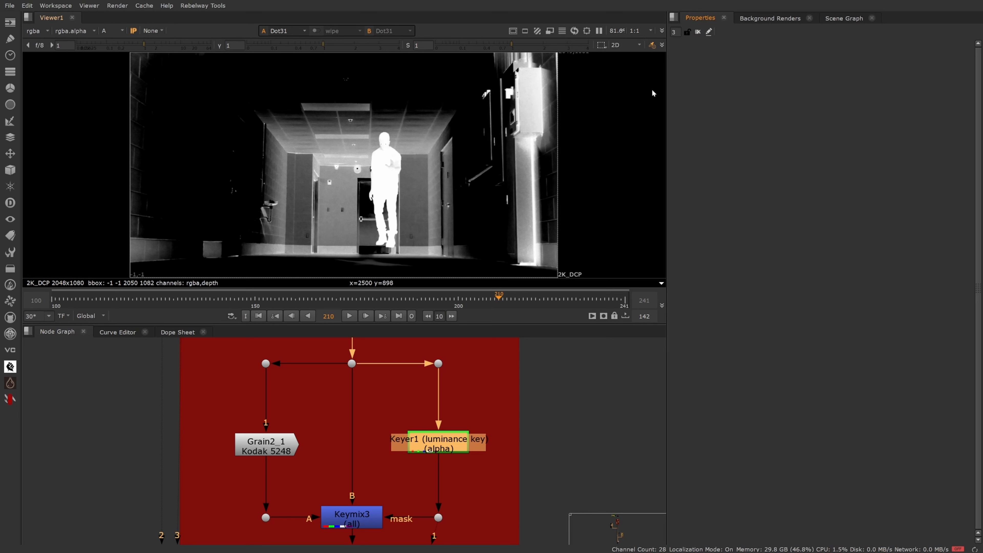
- View the Dot29 grain branch in RGB, followed by the Keymix3 output, to compare the grain
middle_drag(367, 487, 387, 442)
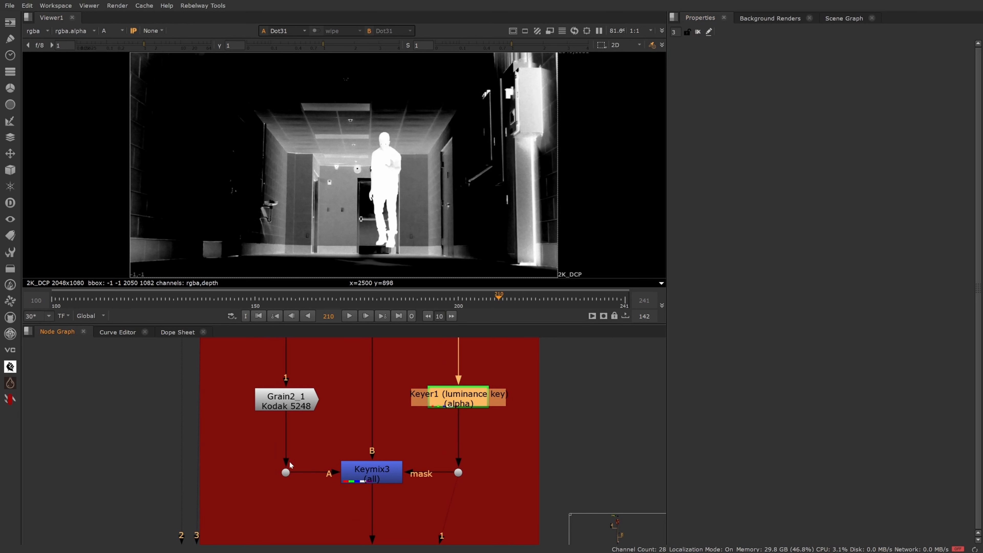
click(286, 472)
key(1)
key(a)
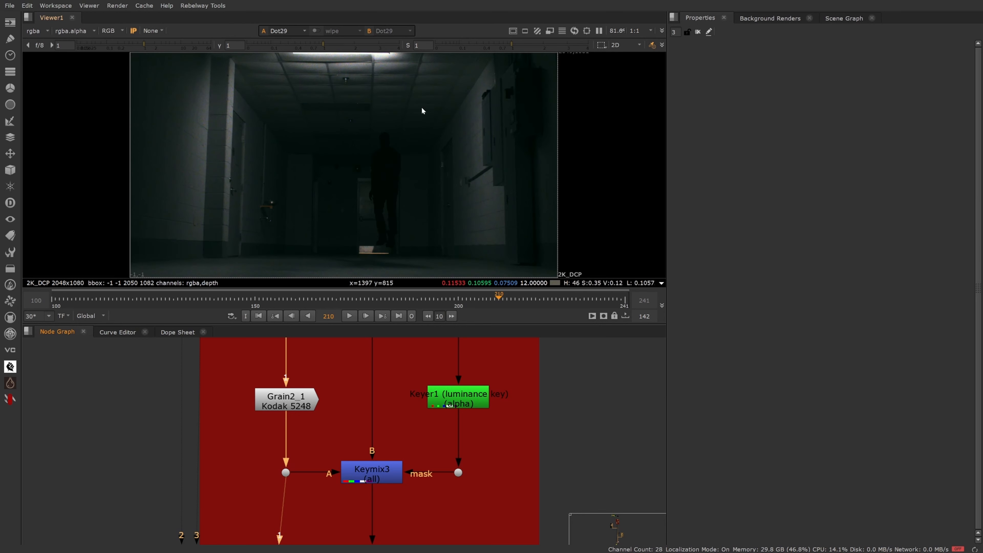
click(376, 482)
key(1)
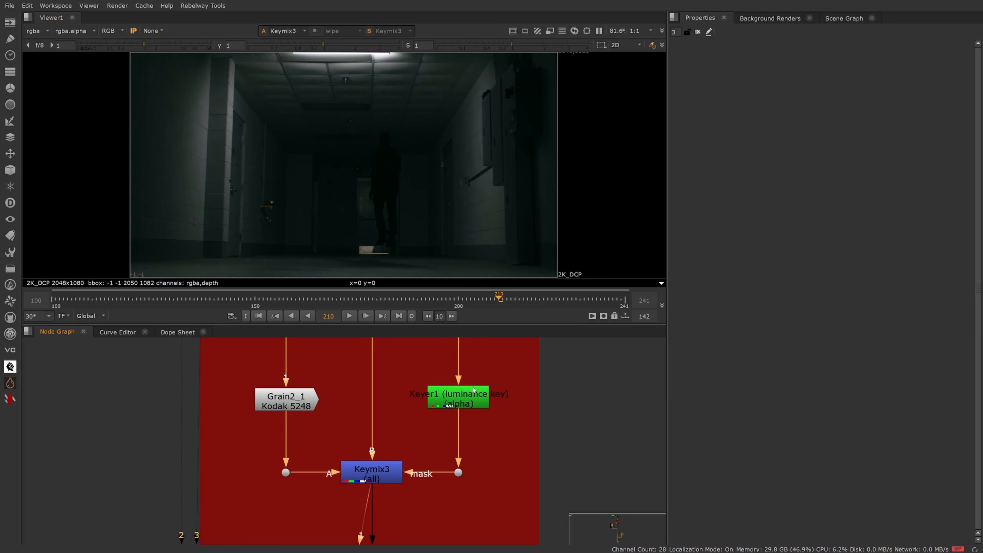